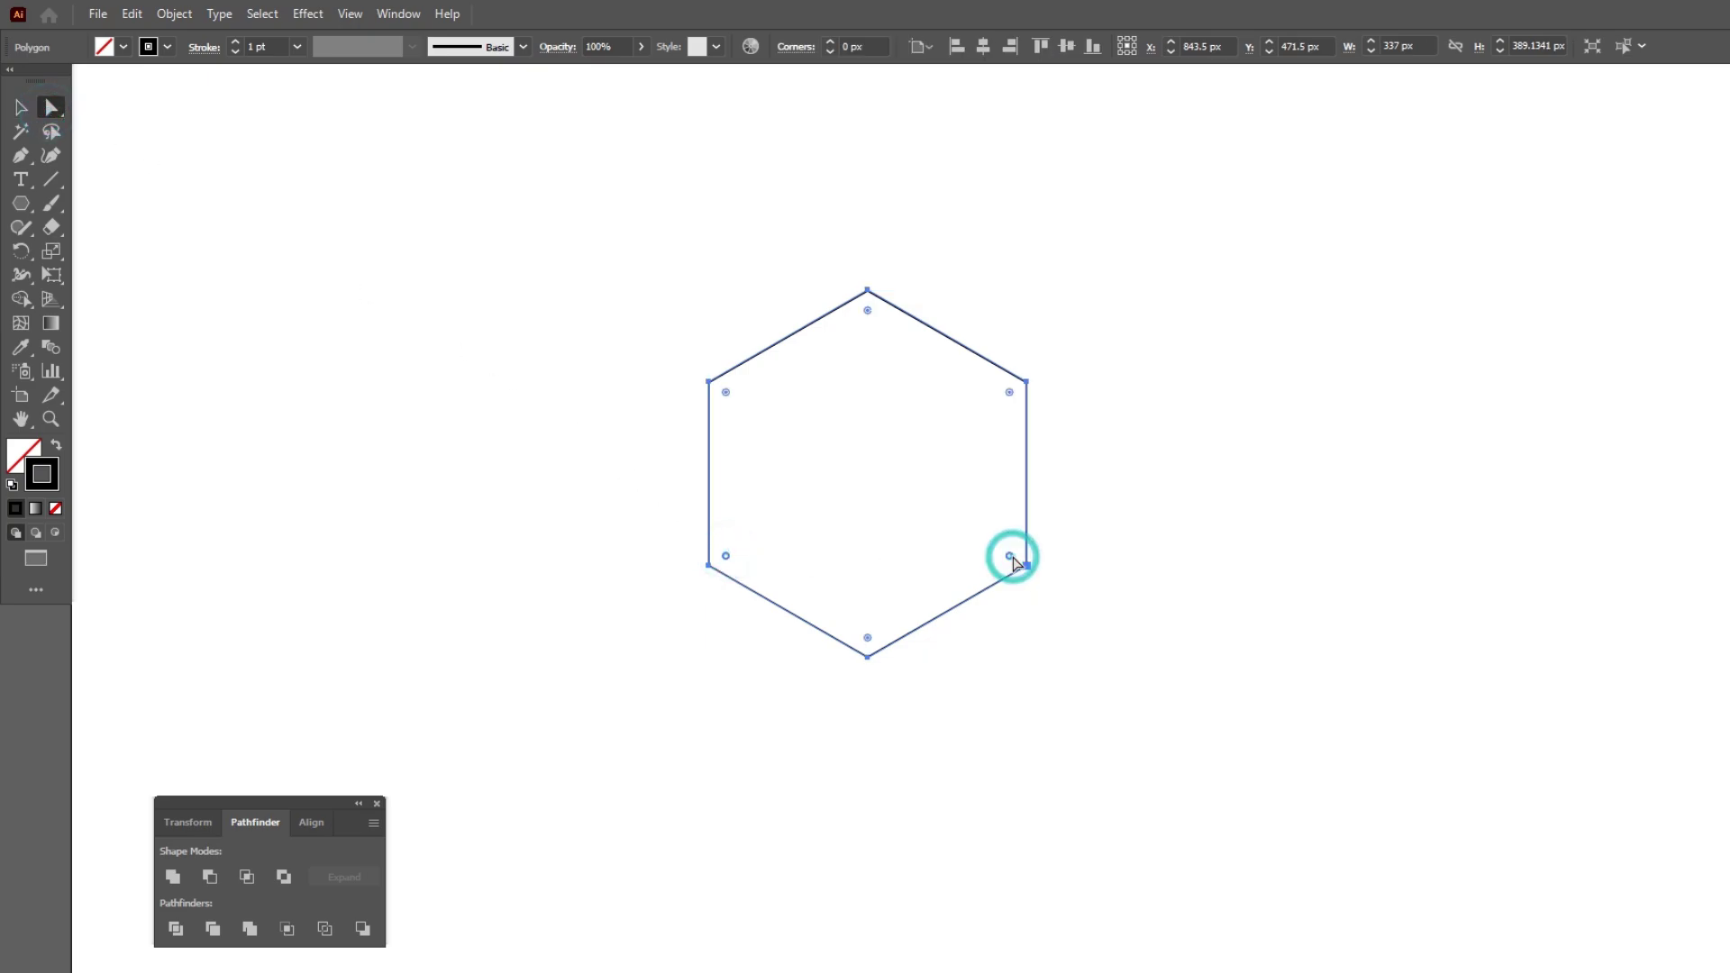
# Round the hexagon's two lower side corners to their maximum radius to form a shield with a pointed bottom.
pyautogui.moveTo(1014, 560); pyautogui.dragTo(691, 324)
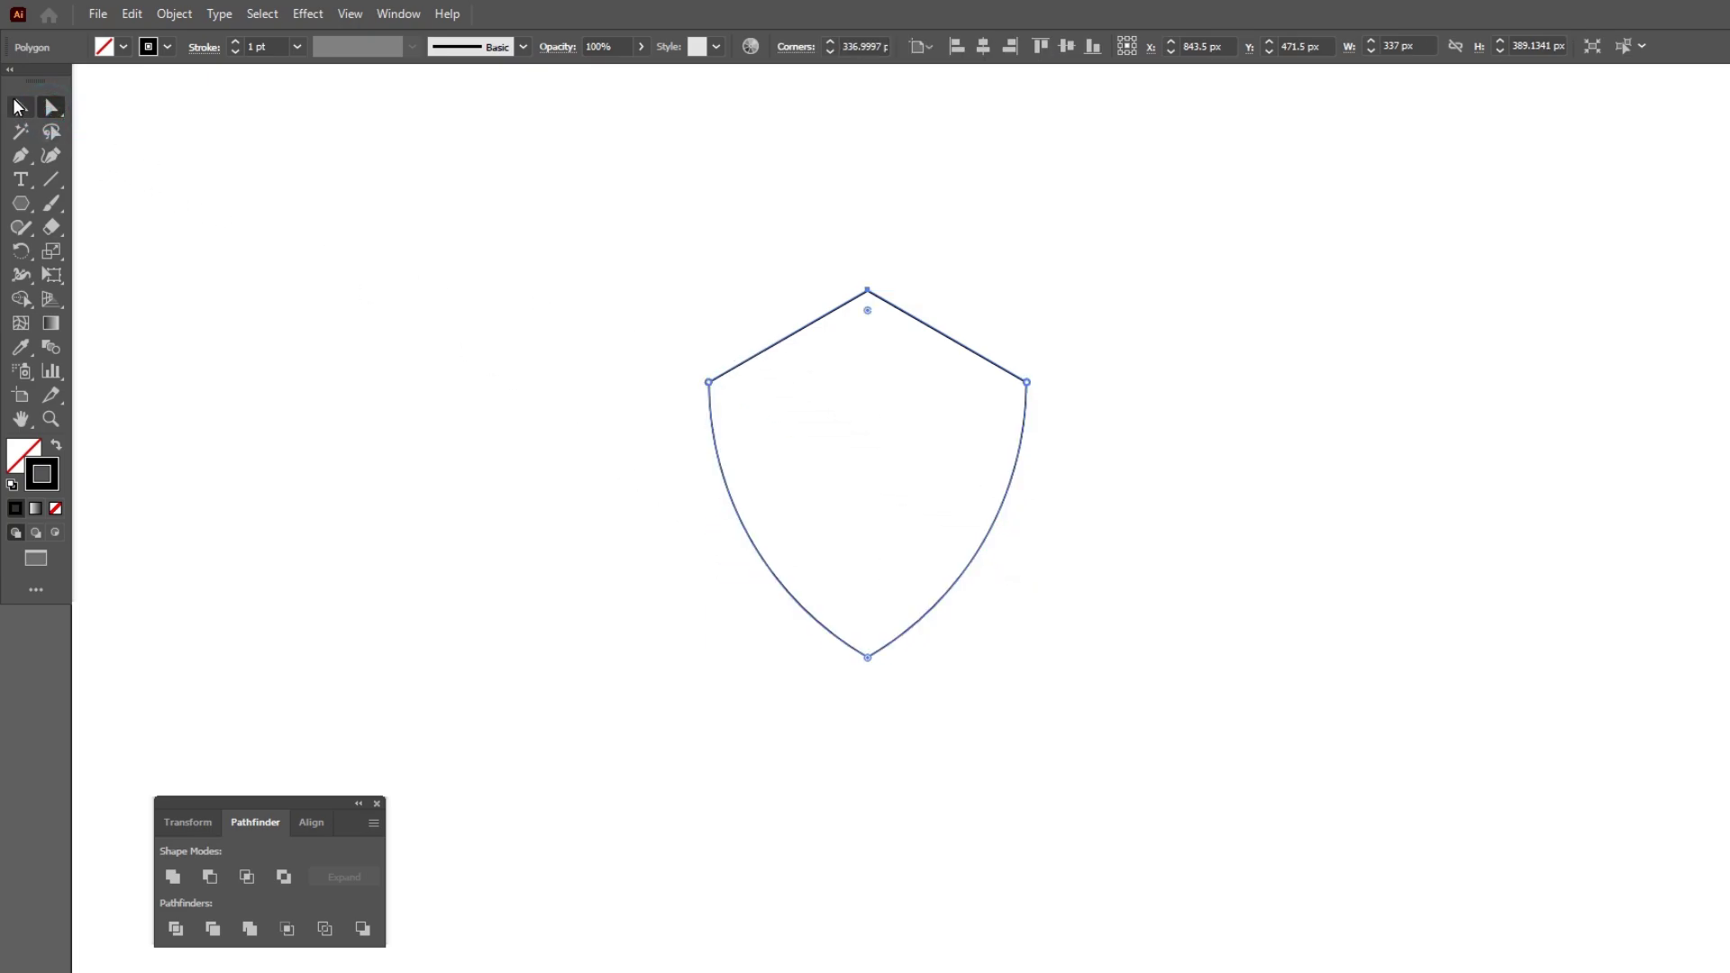
pyautogui.click(16, 107)
pyautogui.click(424, 348)
# Rotate the shield shape 30° clockwise so that one of its straight edges lies horizontally on top.
pyautogui.click(792, 328)
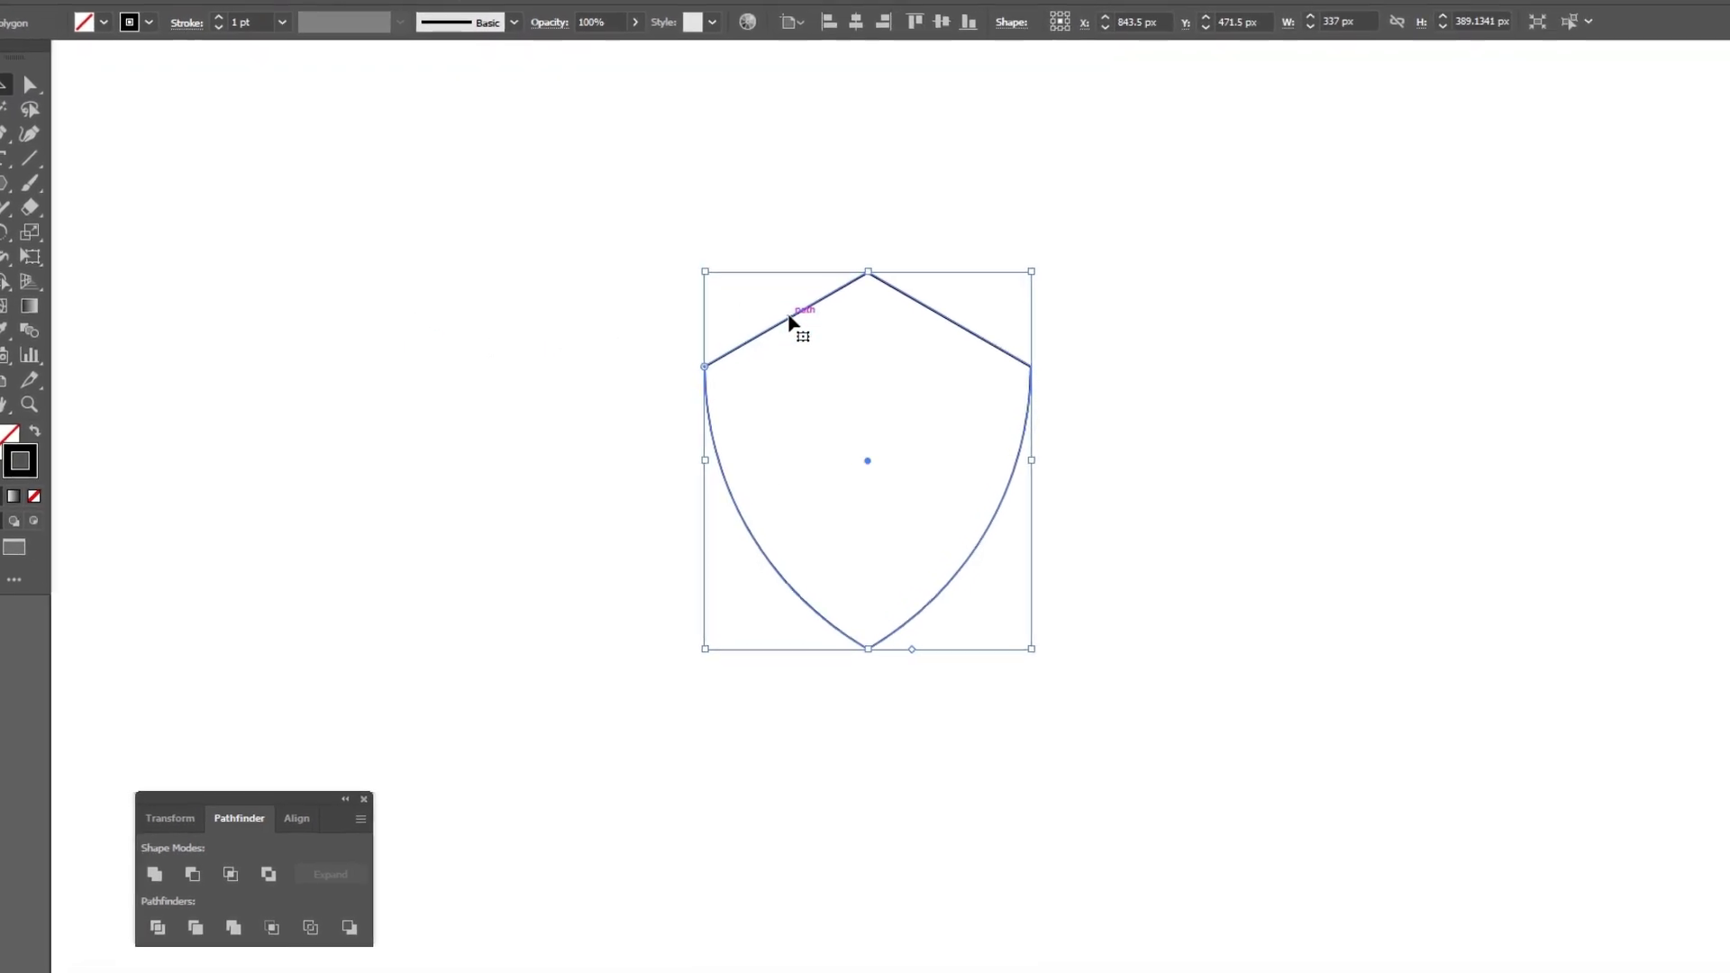
pyautogui.rightClick(792, 333)
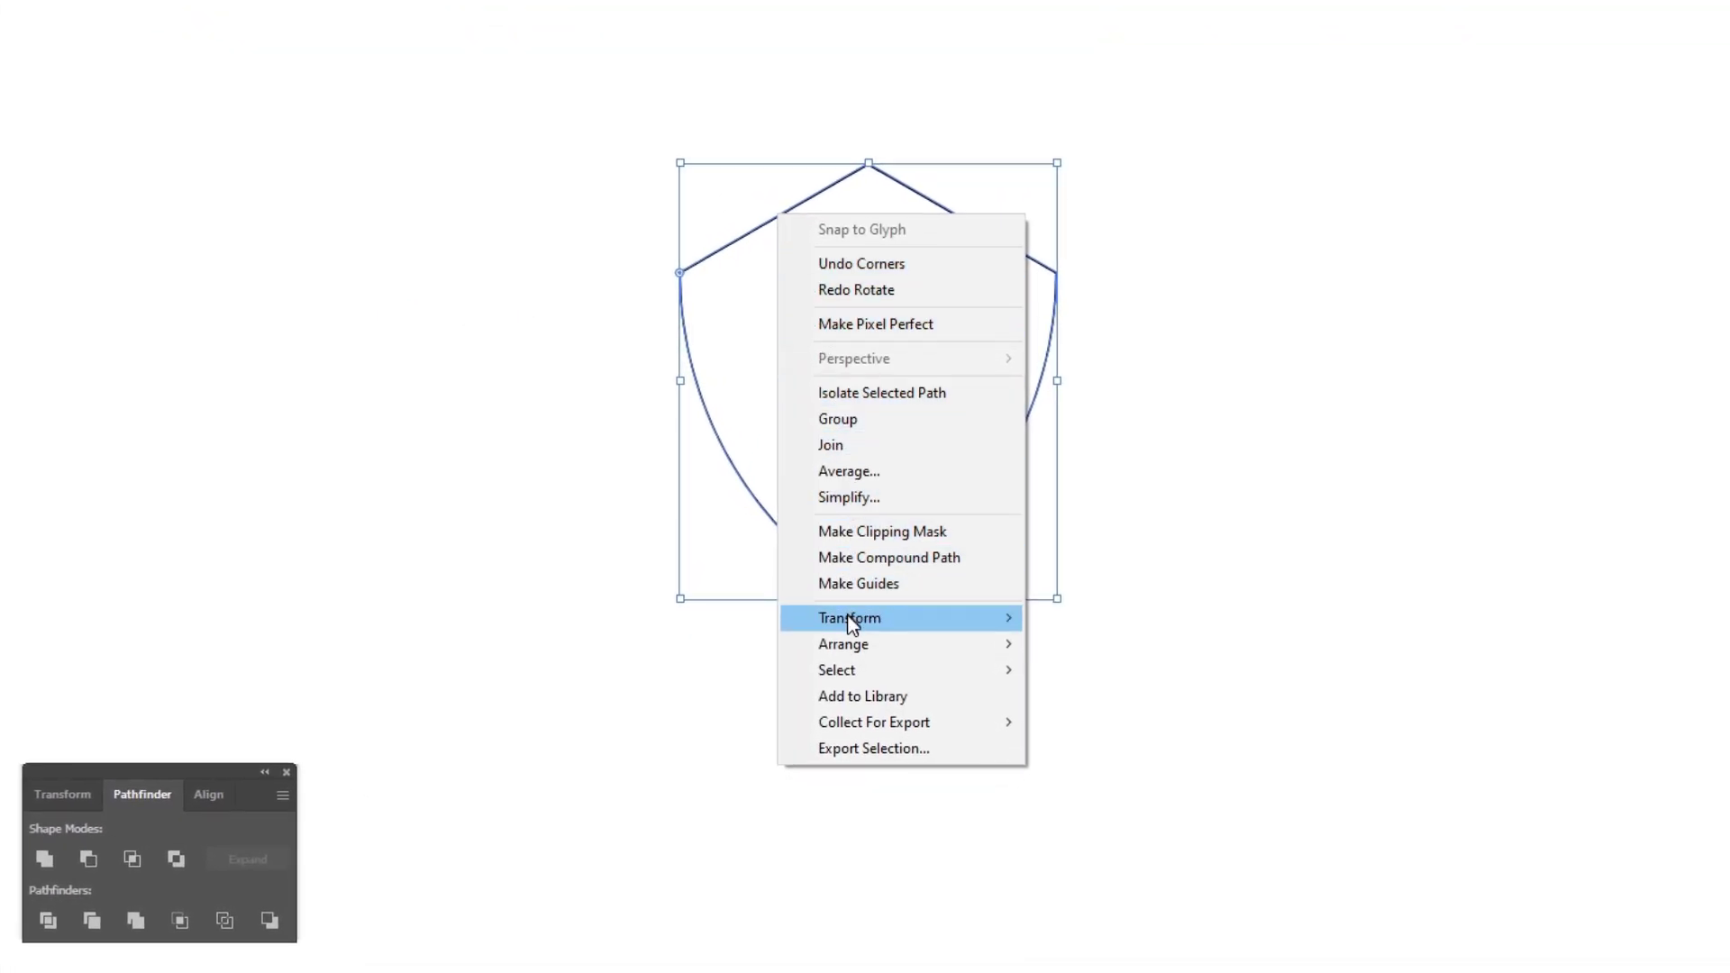
pyautogui.moveTo(941, 620)
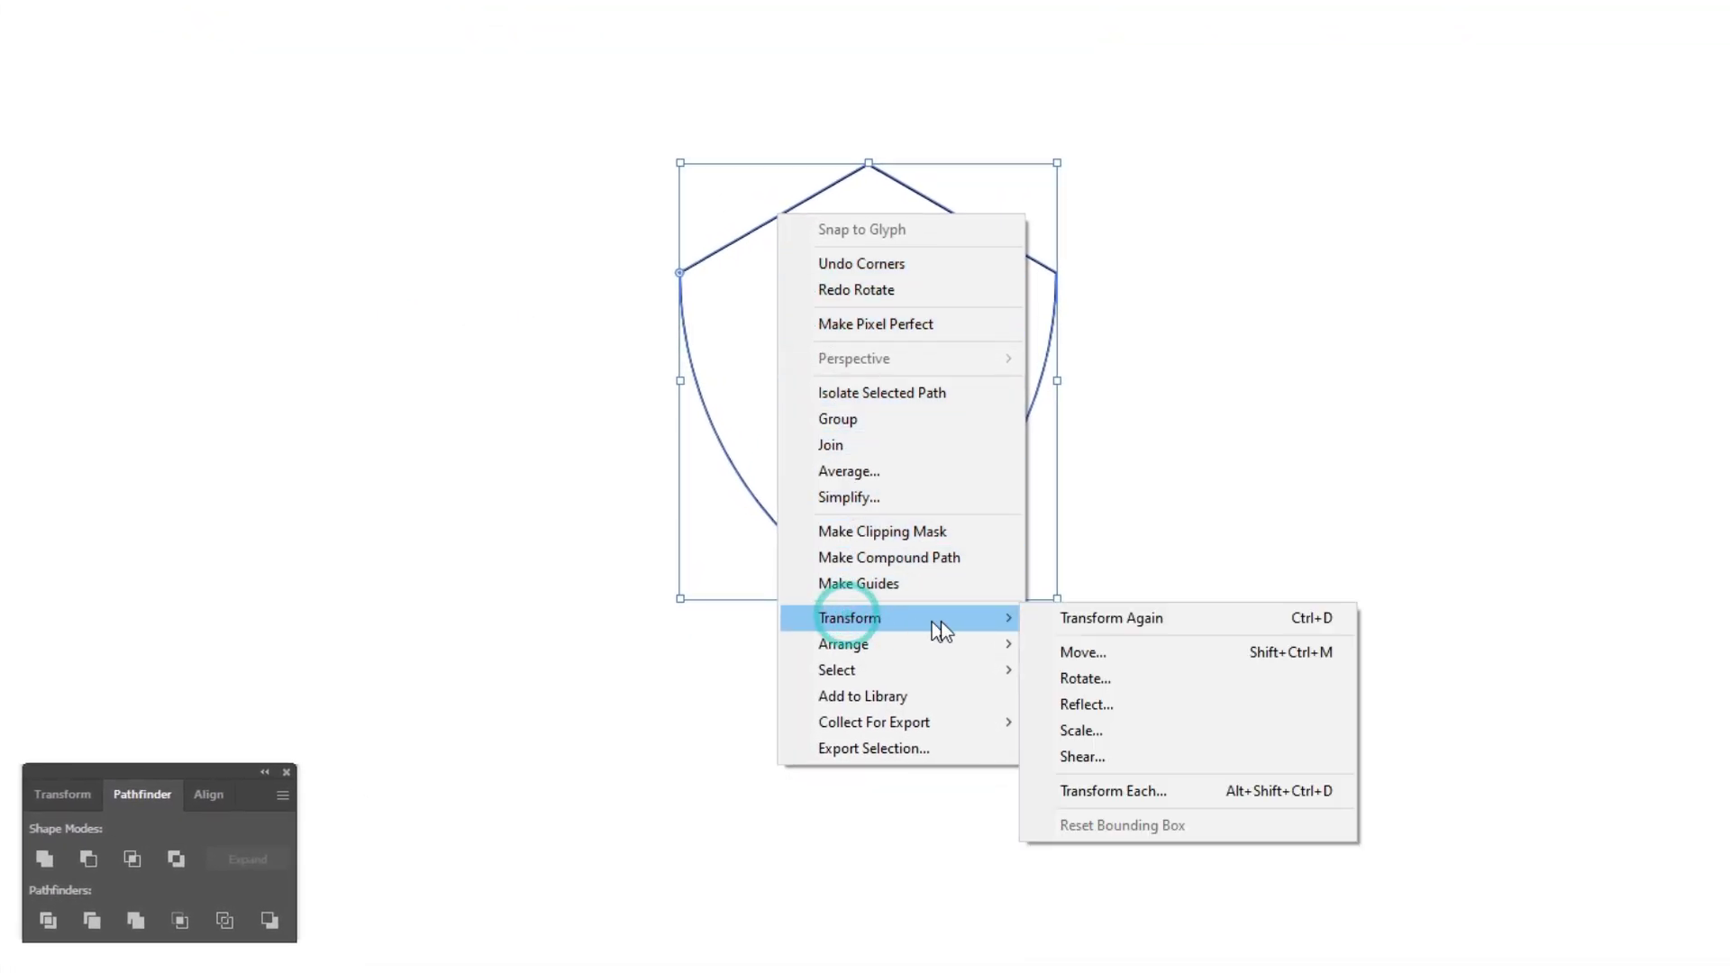
pyautogui.click(1100, 677)
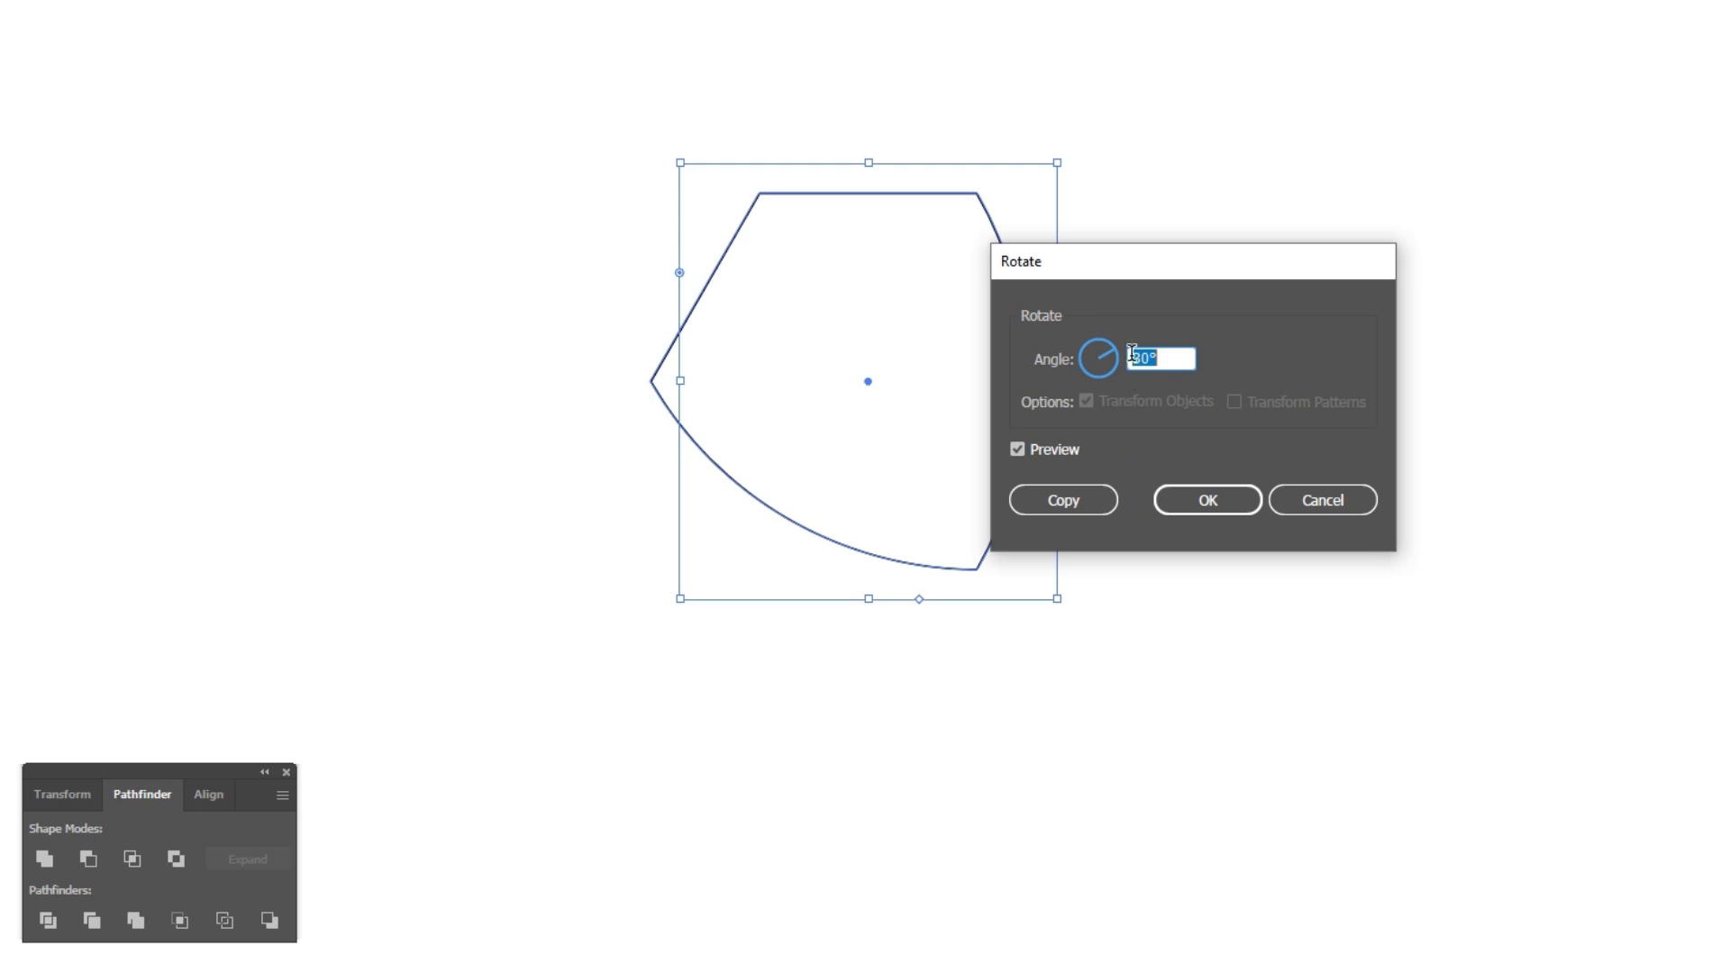
pyautogui.click(1207, 498)
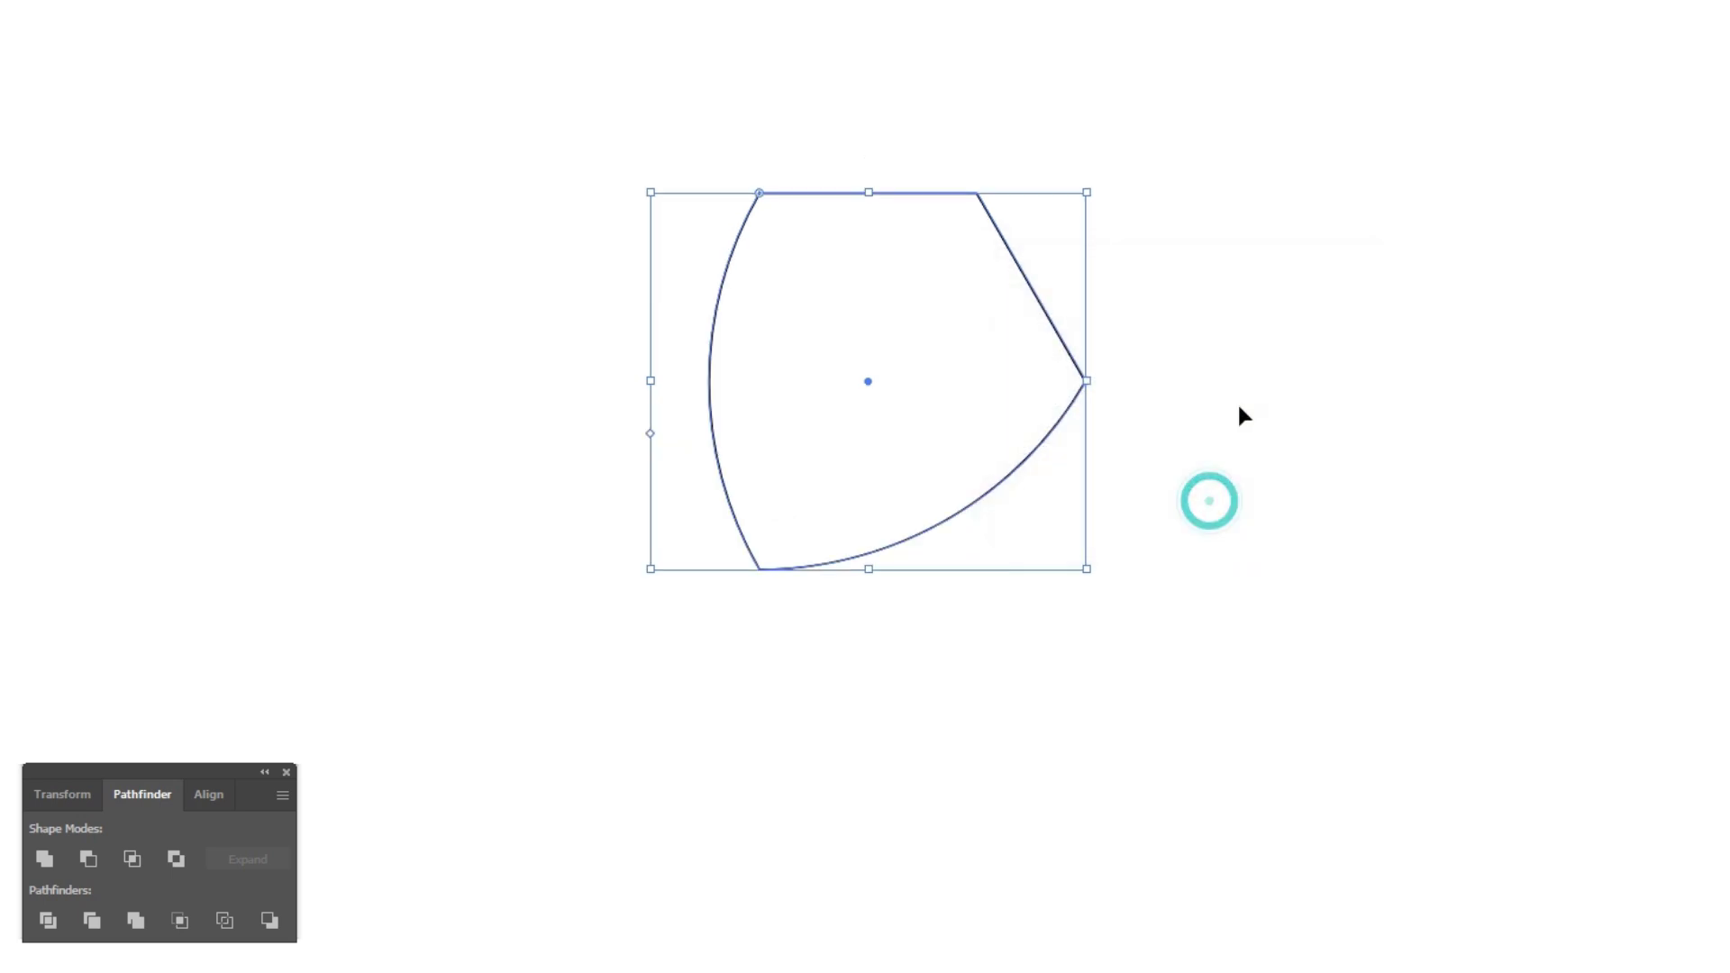
pyautogui.click(1243, 382)
# Set the stroke weight of the rotated shield to 28 pt.
pyautogui.click(834, 195)
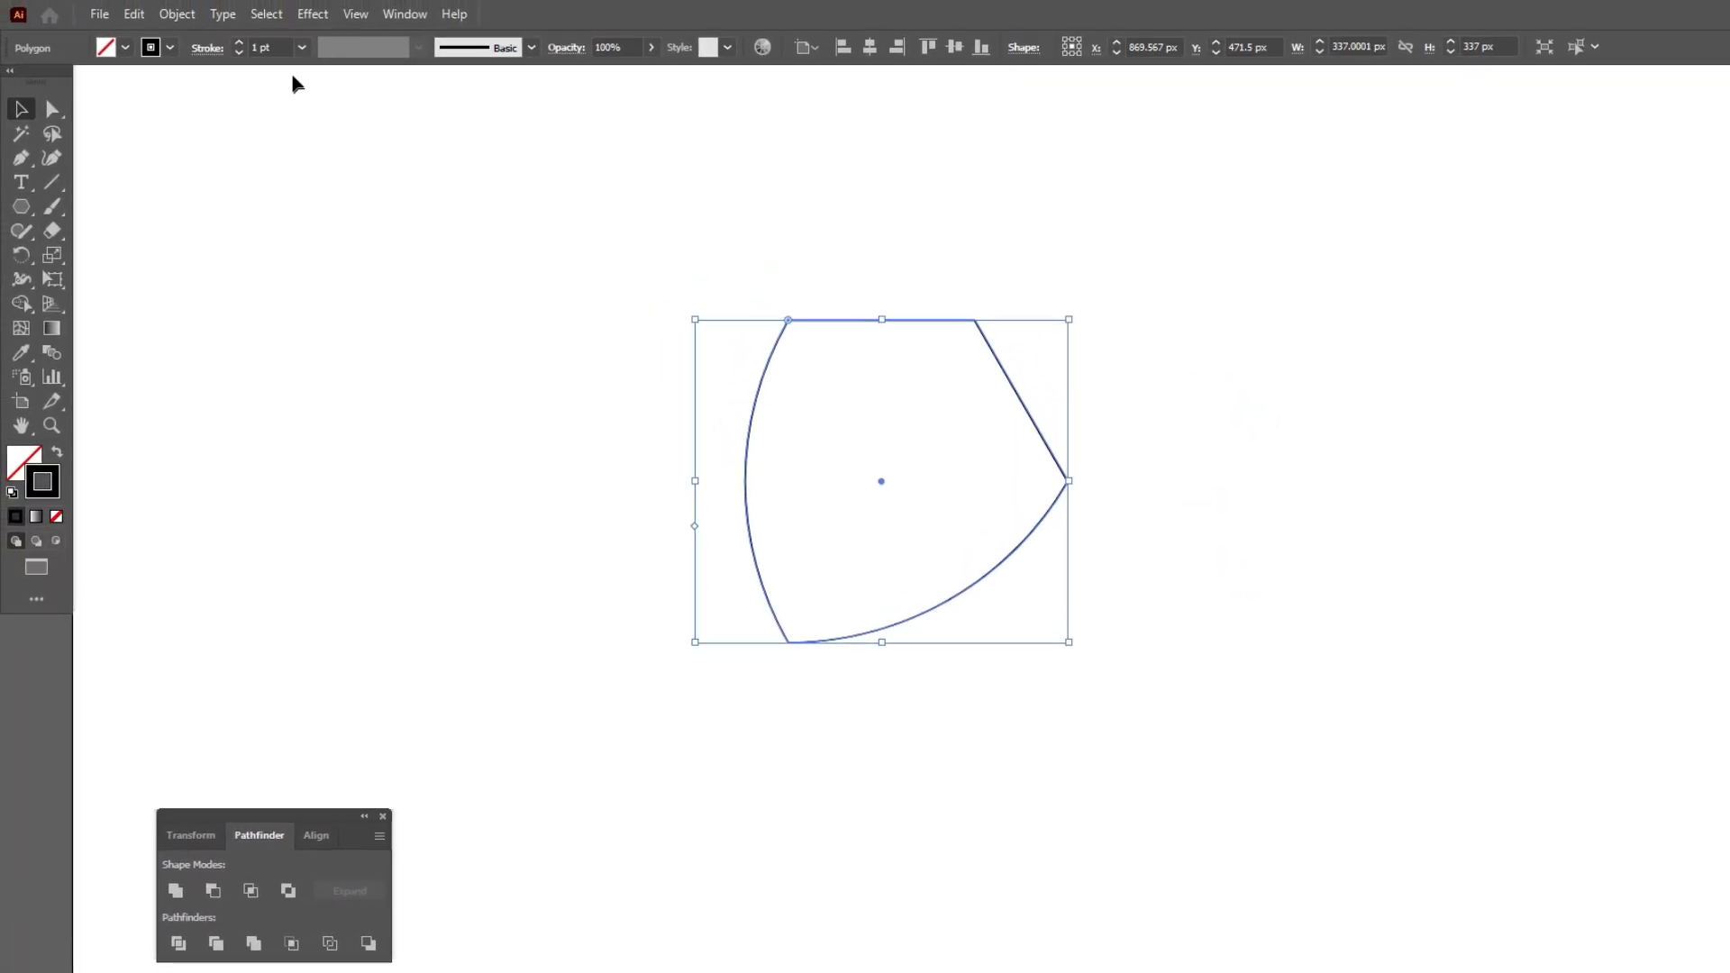
pyautogui.press('Up')
pyautogui.press('Up')
pyautogui.press('Up')
pyautogui.press('Up')
pyautogui.press('Up')
pyautogui.press('Up')
pyautogui.press('Up')
pyautogui.press('Up')
pyautogui.press('Up')
pyautogui.press('Up')
pyautogui.press('Up')
pyautogui.press('Up')
pyautogui.press('Up')
pyautogui.press('Up')
pyautogui.press('Up')
pyautogui.press('Up')
pyautogui.press('Up')
pyautogui.press('Up')
pyautogui.press('Up')
pyautogui.press('Up')
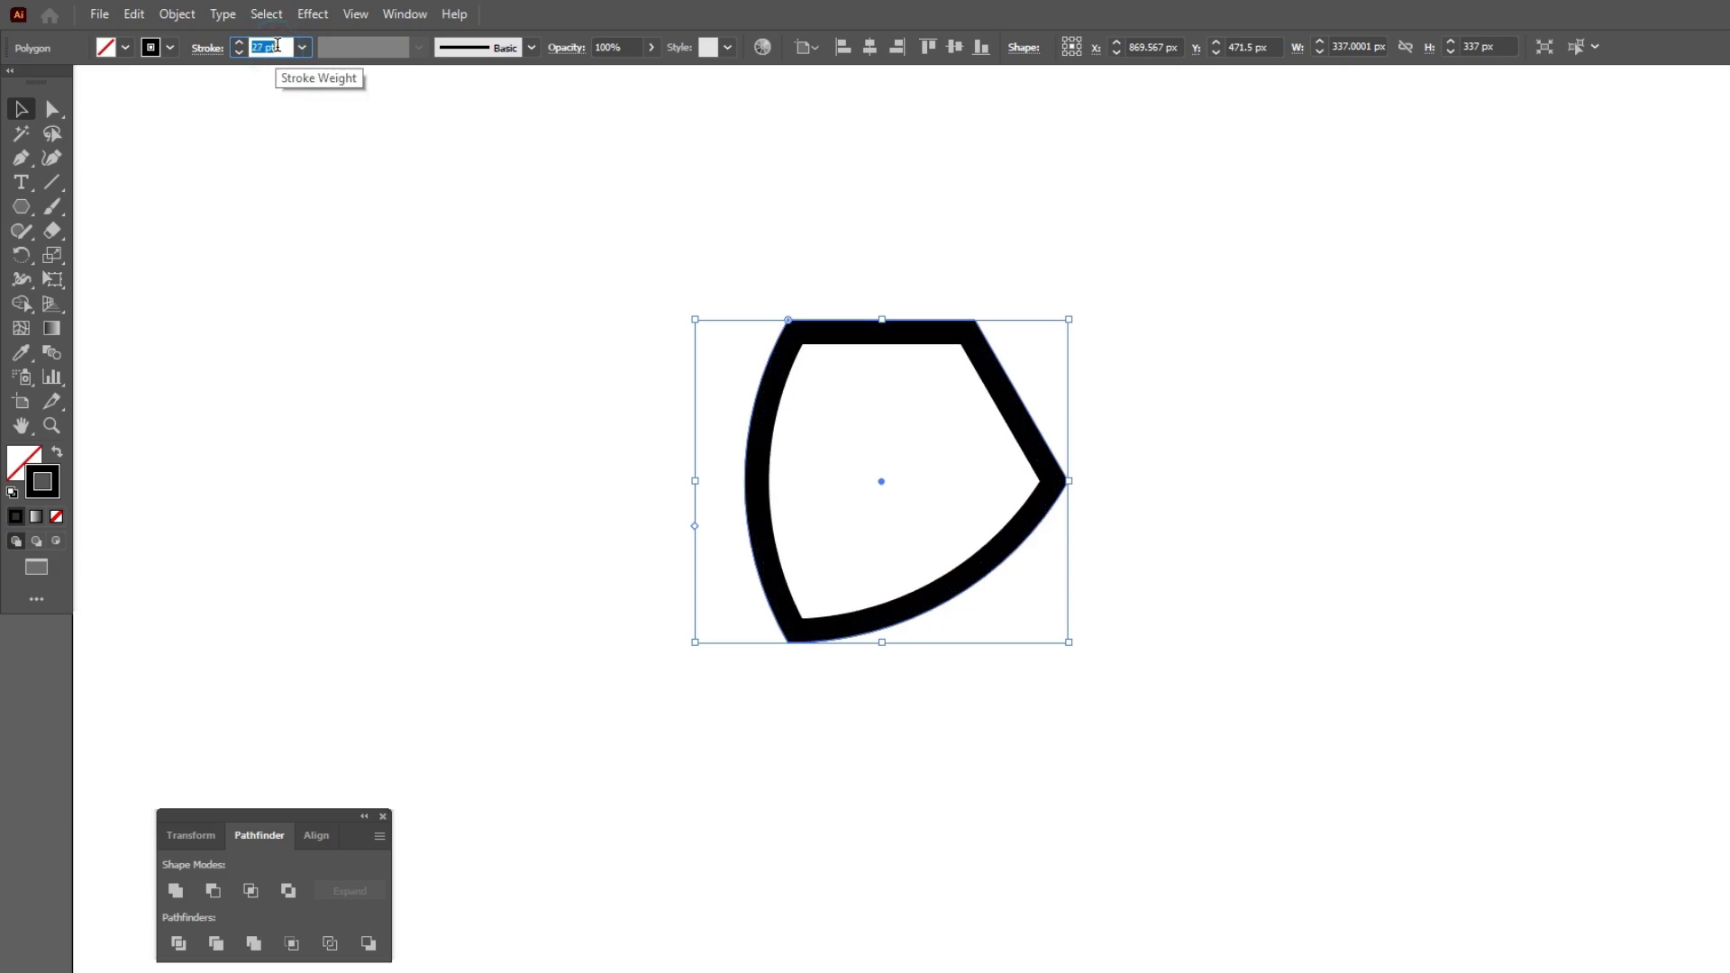
pyautogui.click(351, 185)
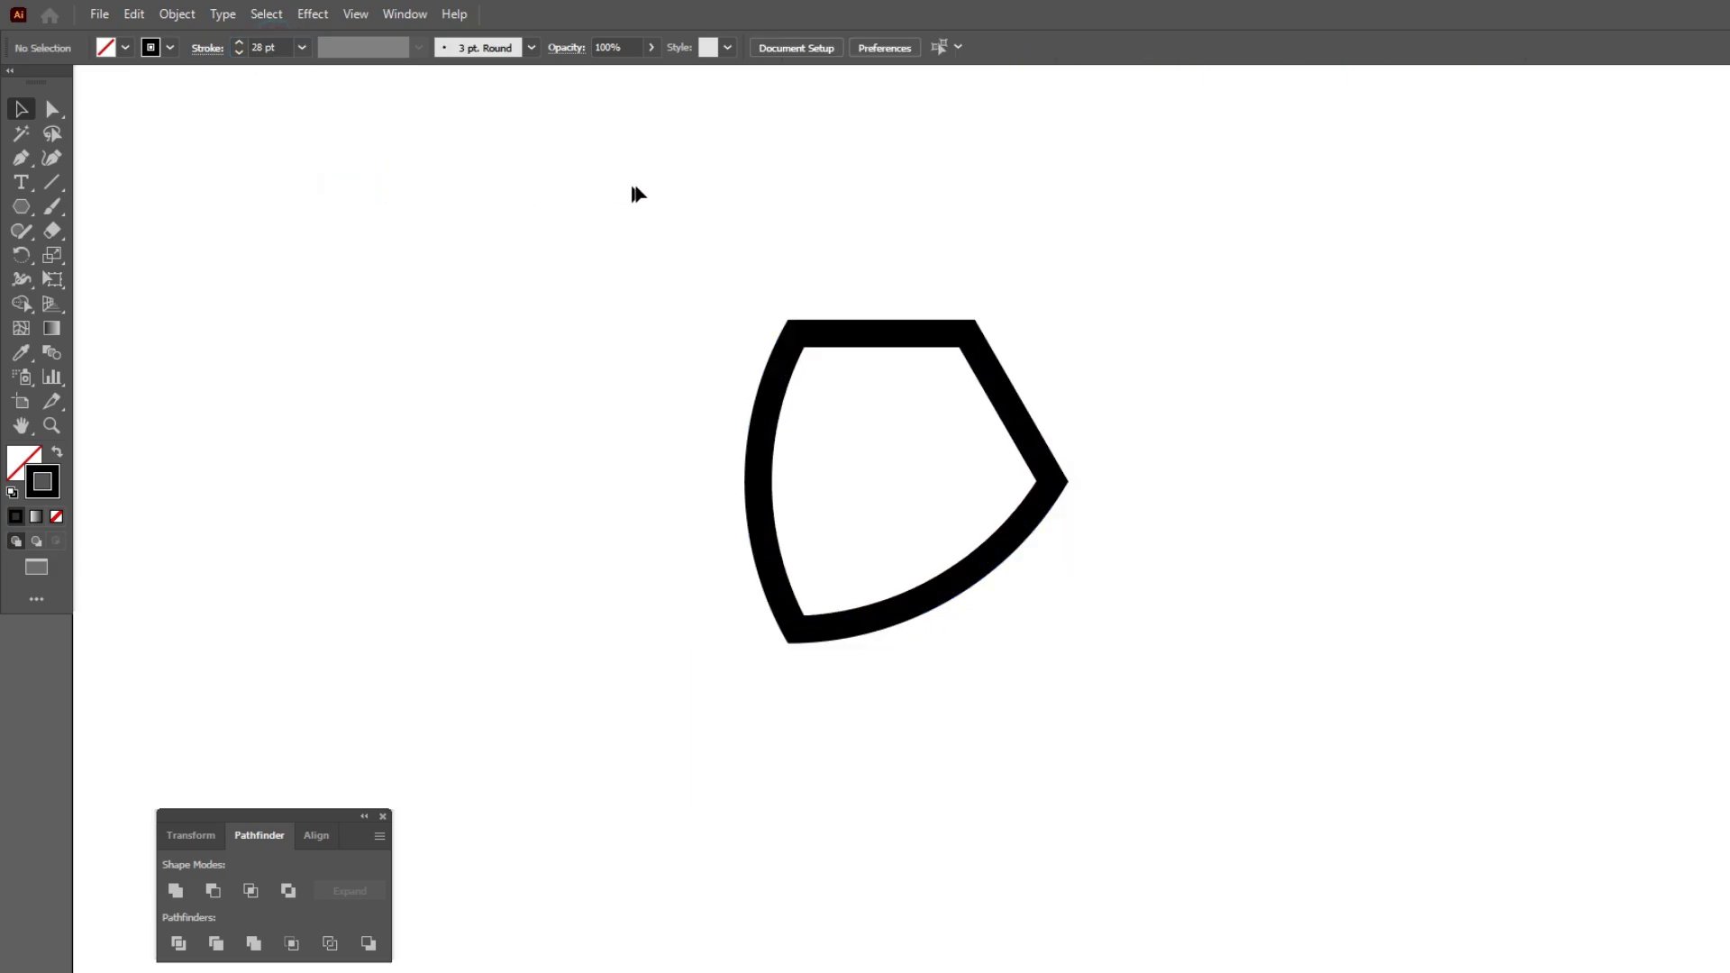
# Copy the thick shield outline and paste the duplicate in front of the original.
pyautogui.moveTo(871, 423); pyautogui.dragTo(864, 416)
pyautogui.click(134, 13)
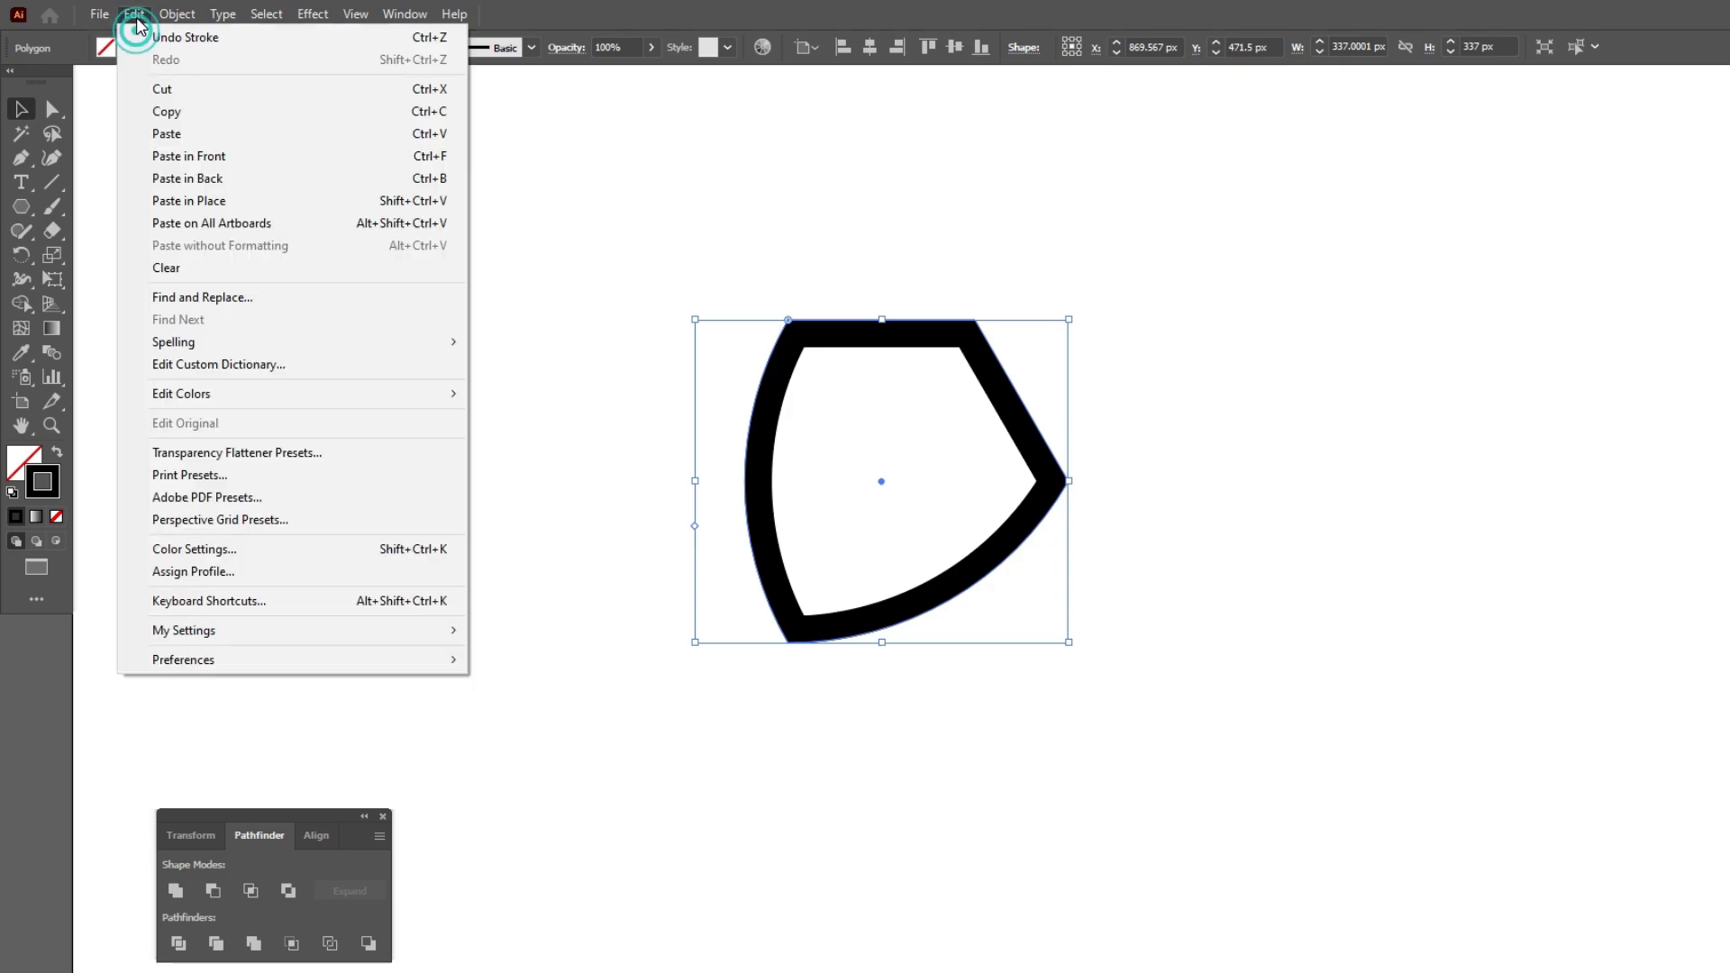
pyautogui.click(166, 111)
pyautogui.click(134, 13)
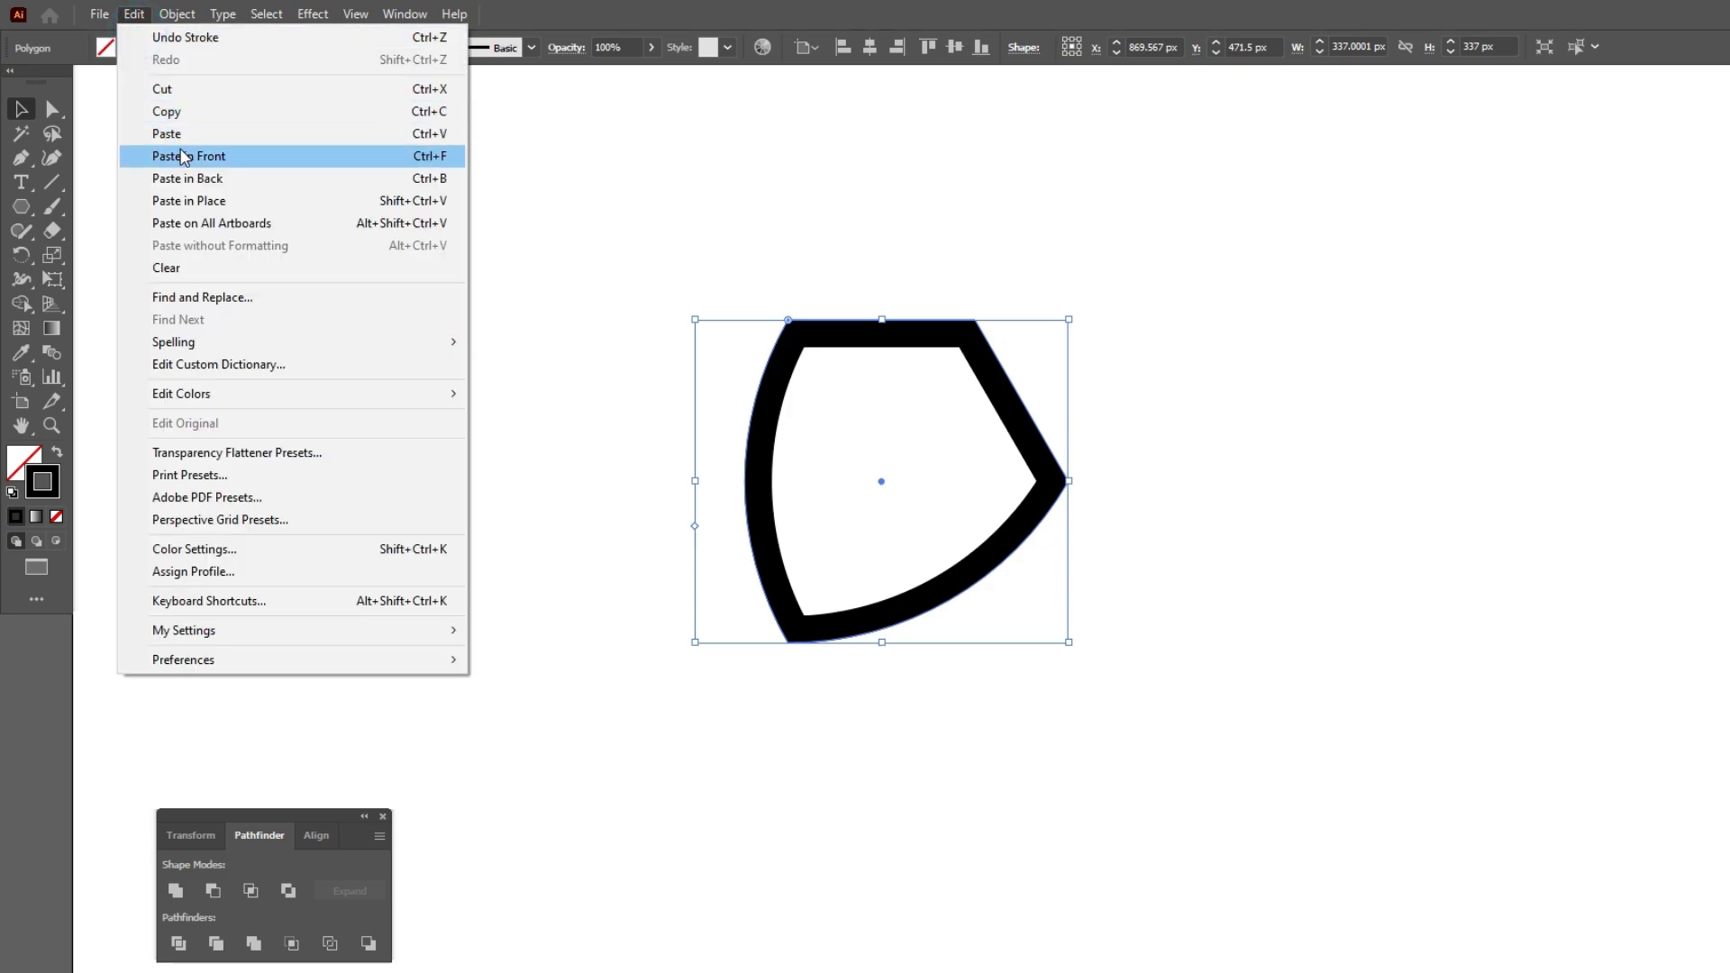
pyautogui.click(188, 156)
pyautogui.click(505, 402)
# Align the stroke of the front shield copy to the outside of its path.
pyautogui.click(815, 337)
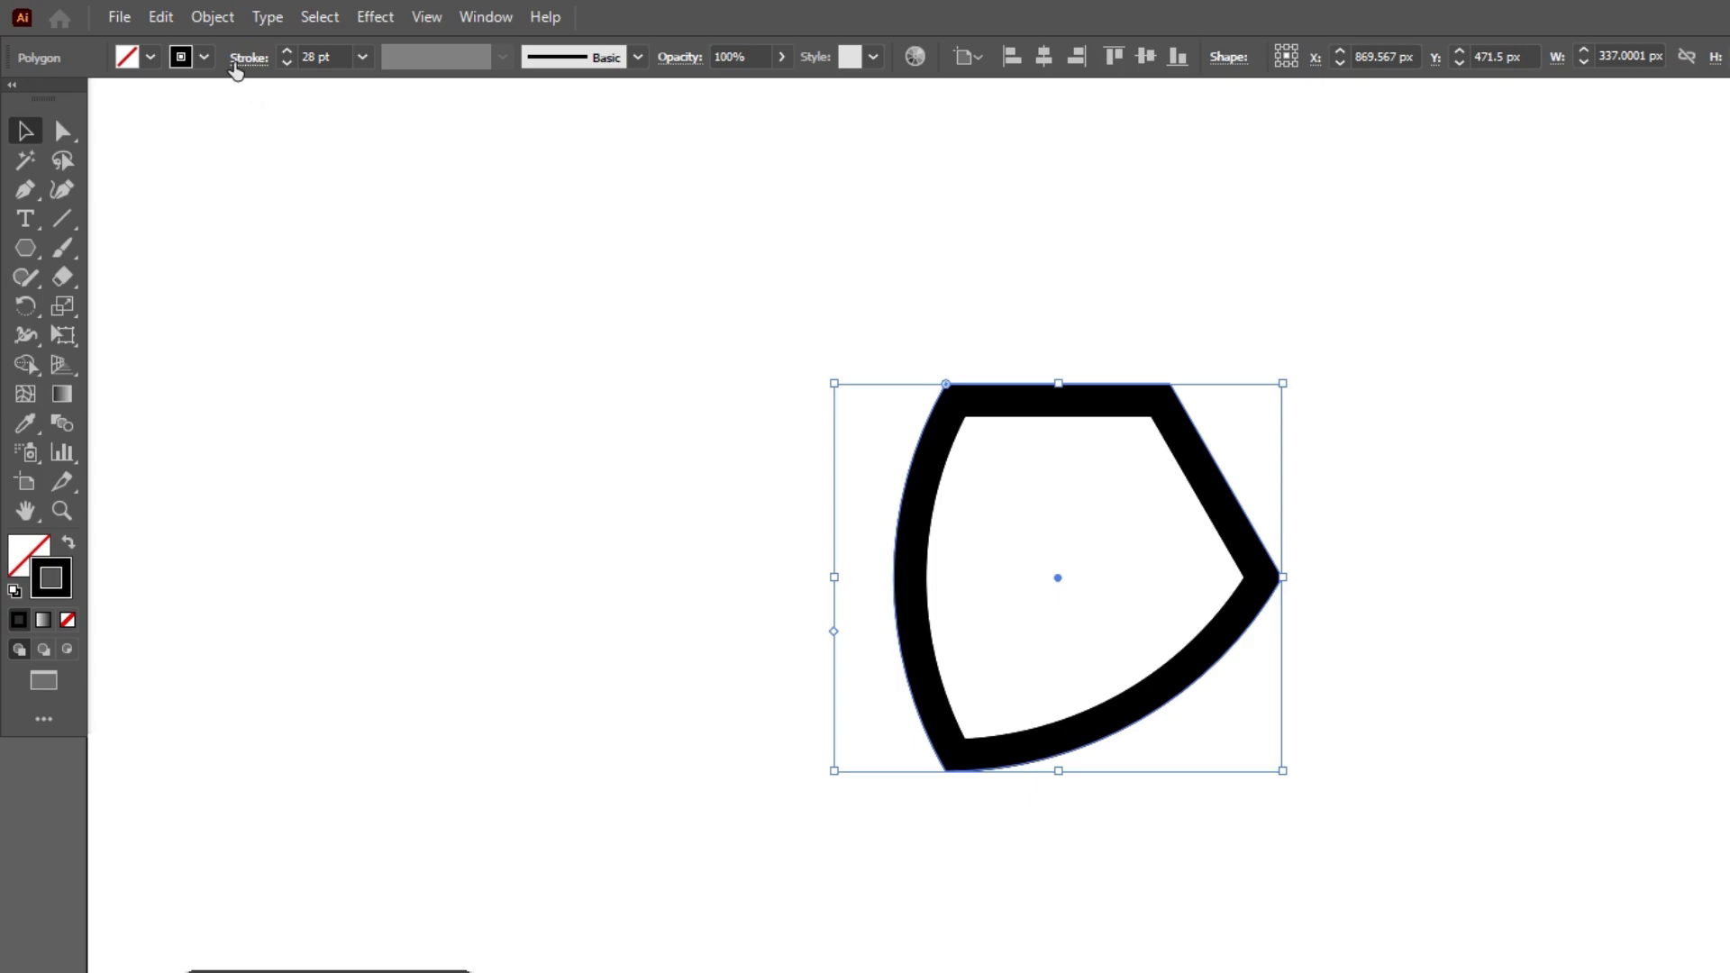
pyautogui.click(236, 69)
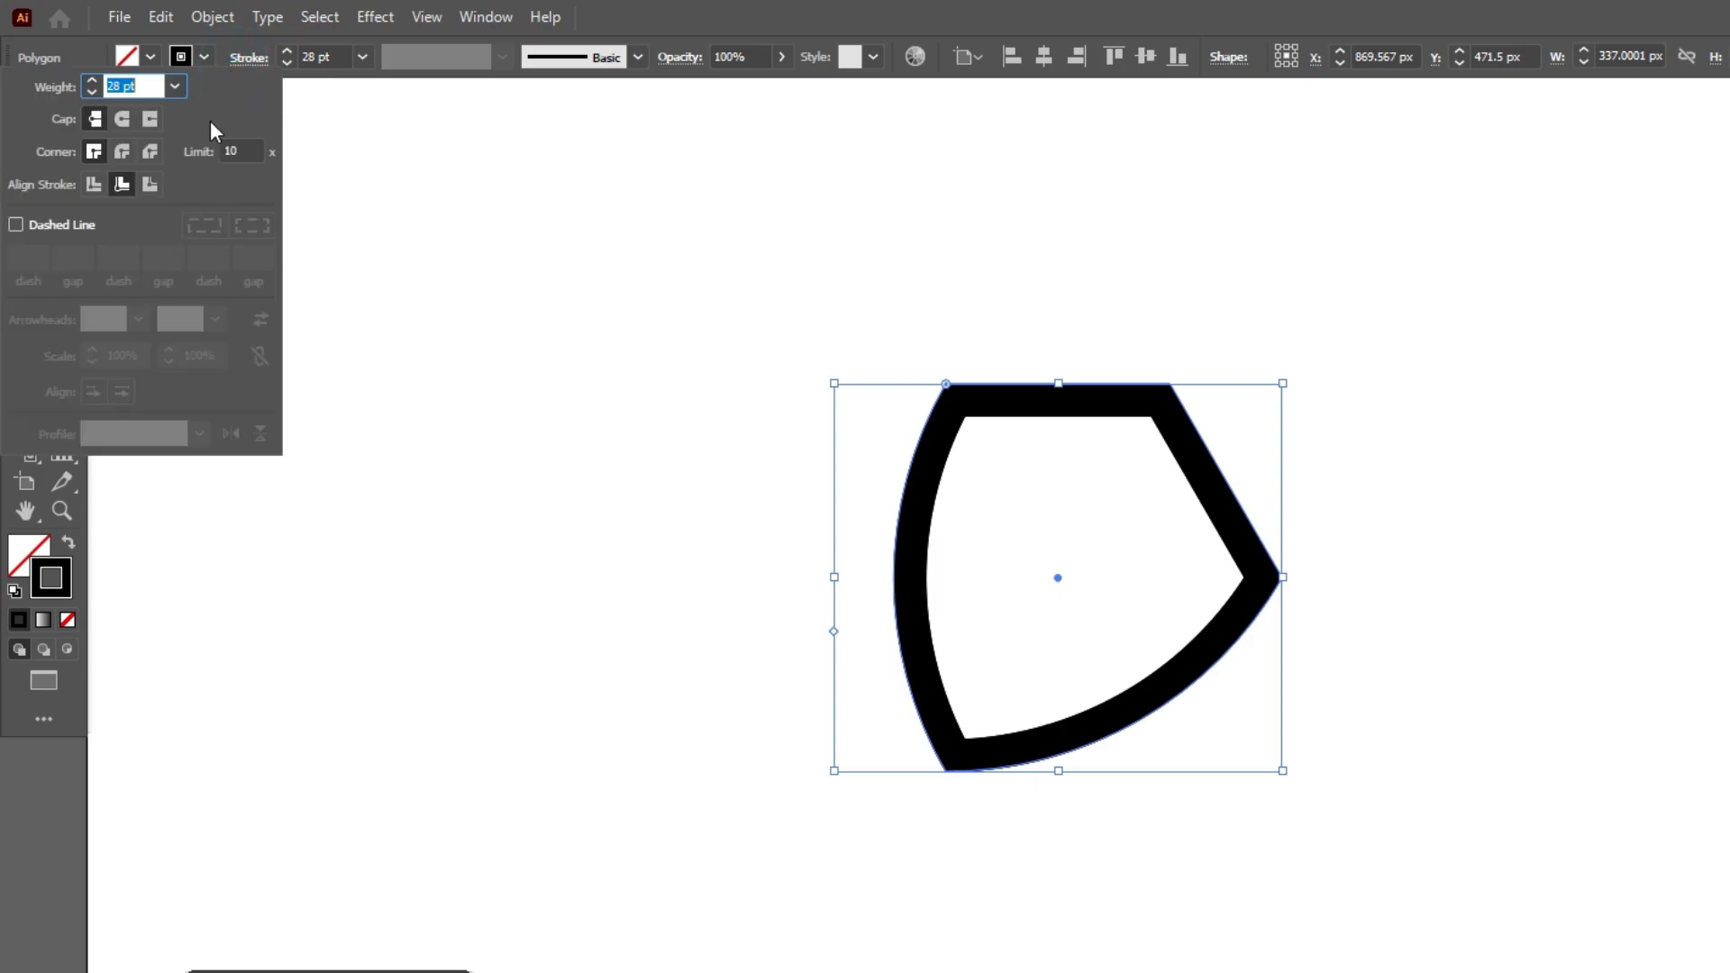
pyautogui.click(150, 184)
pyautogui.click(582, 380)
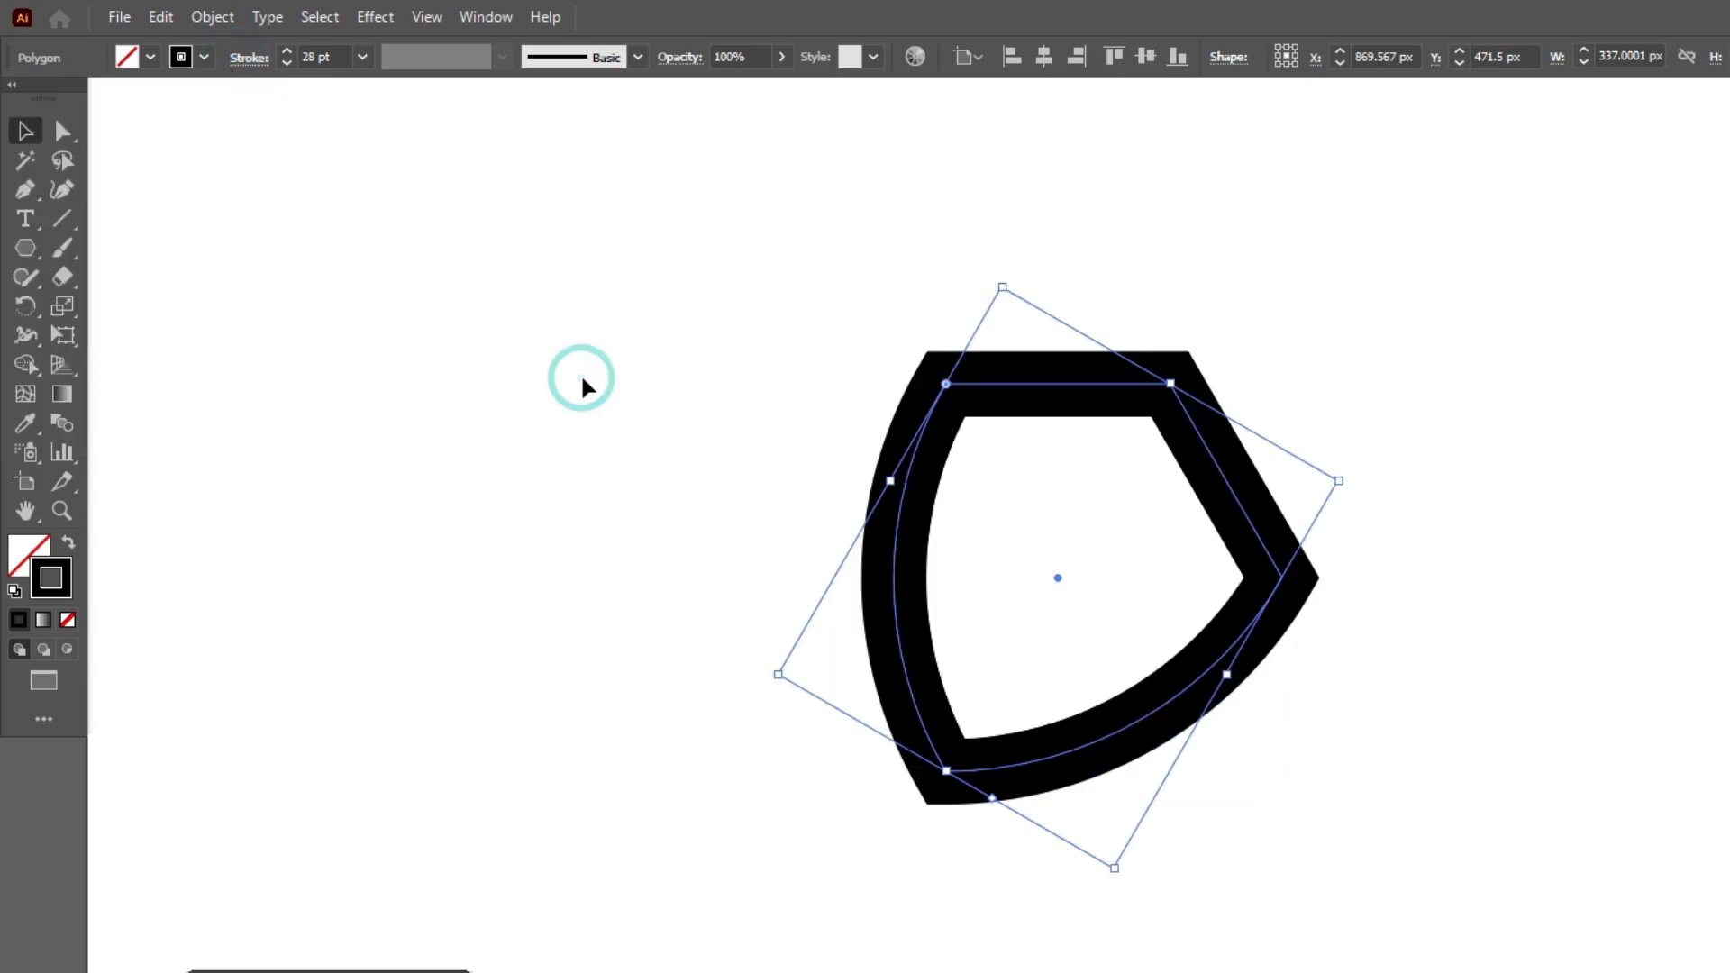
# Select both stacked shield outlines and expand their appearance into filled shapes.
pyautogui.moveTo(656, 285); pyautogui.dragTo(1178, 786)
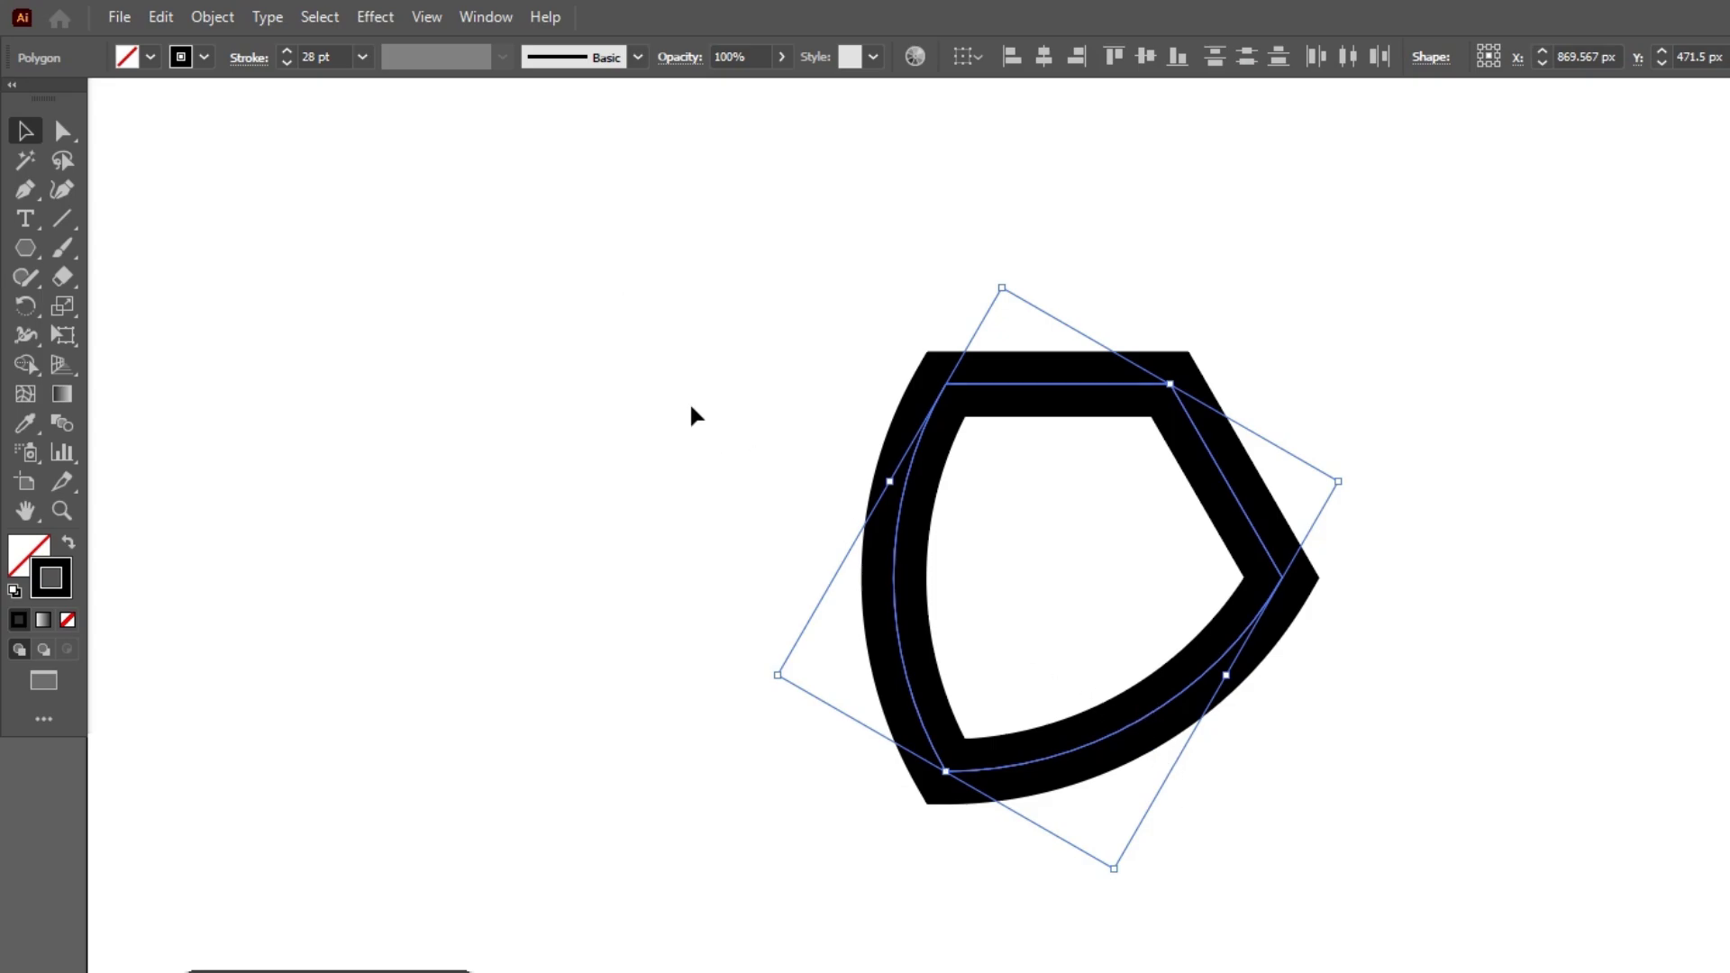
pyautogui.click(219, 27)
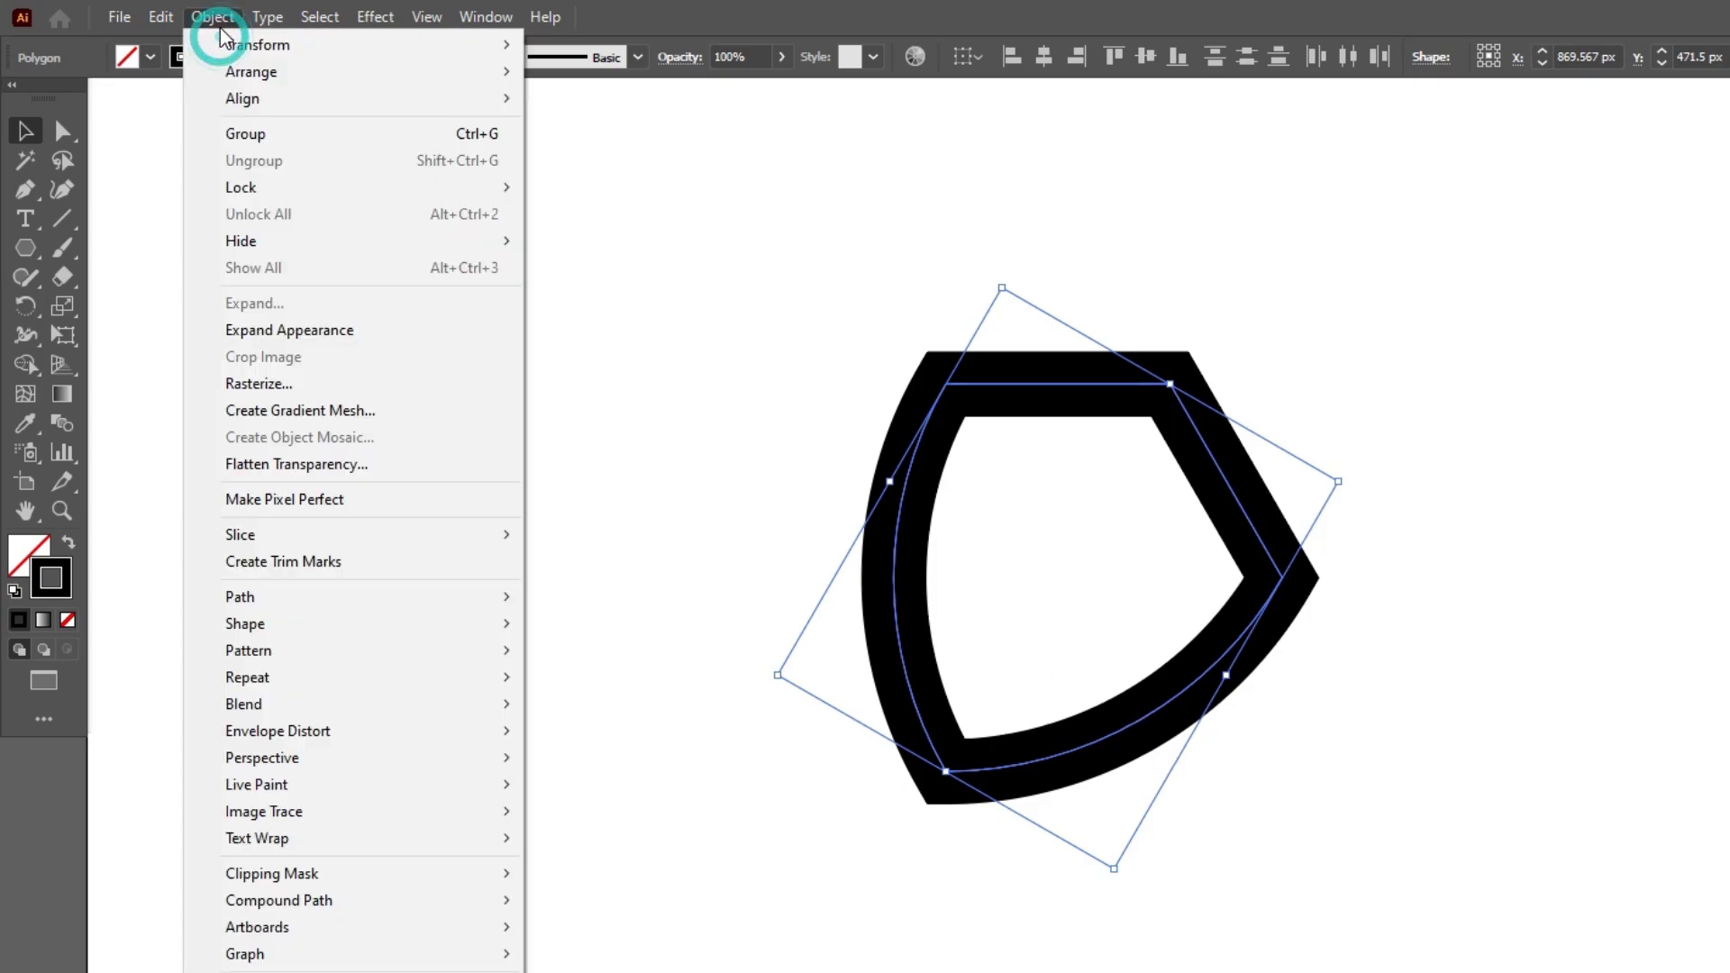
pyautogui.click(304, 329)
pyautogui.click(777, 373)
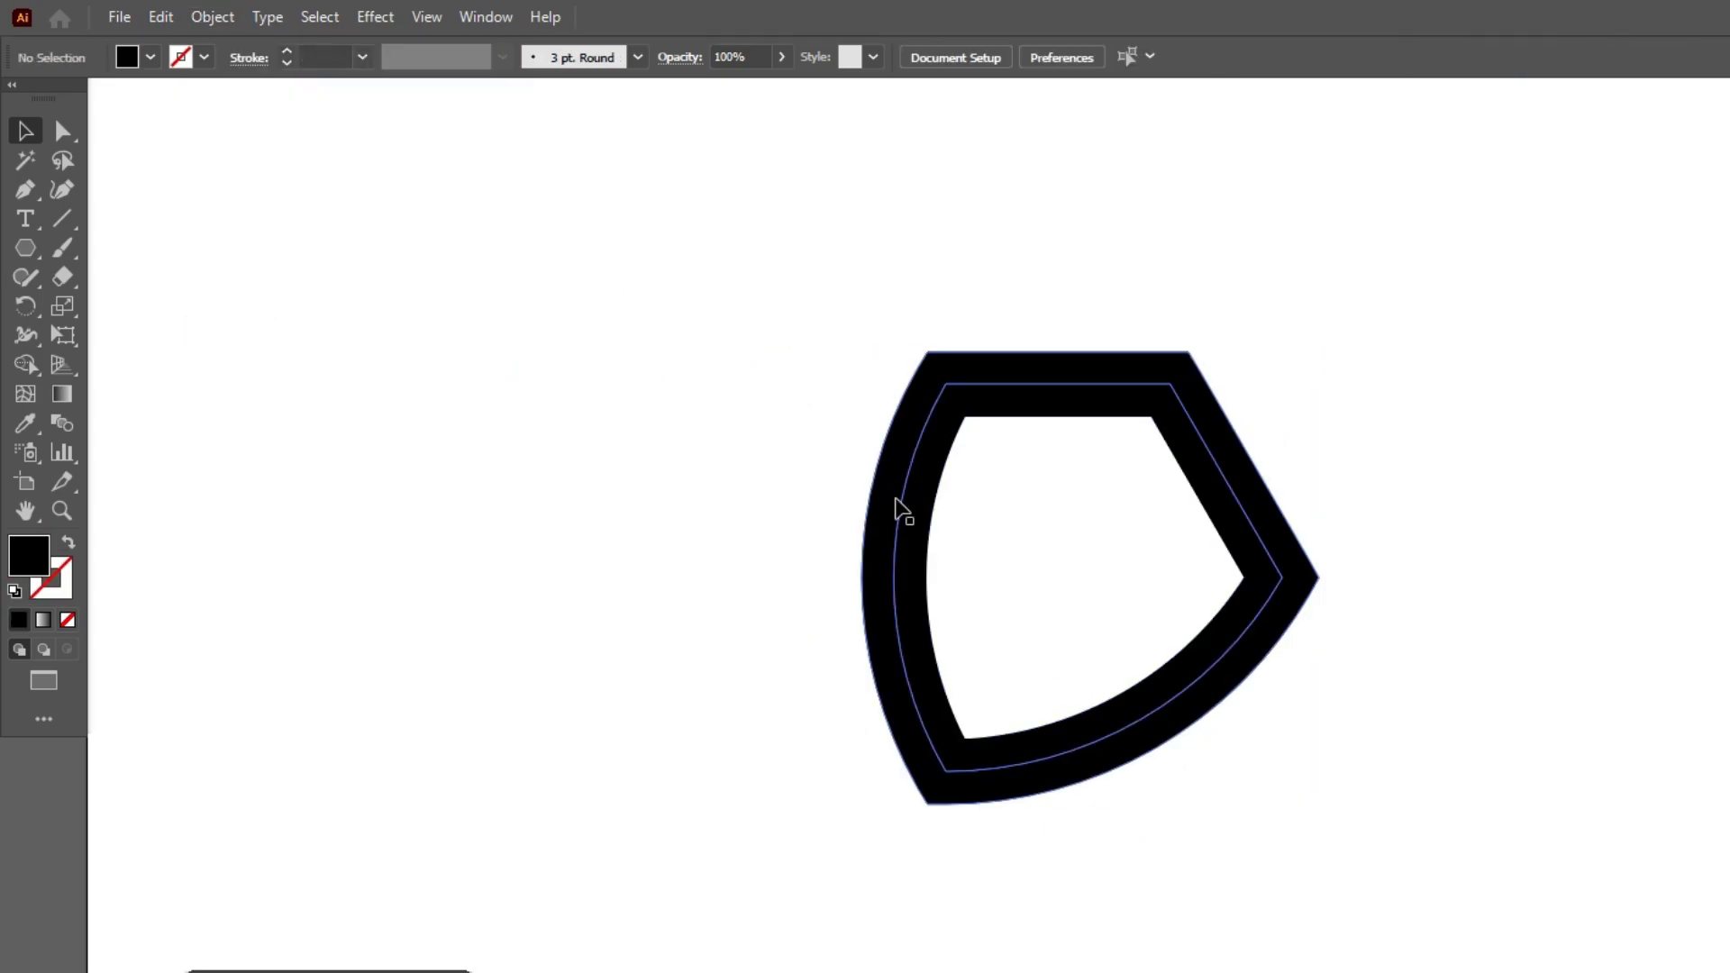
# Shift the outer outline right until its curved band abuts the inner one's, and duplicate it one stroke width further right.
pyautogui.click(896, 493)
pyautogui.moveTo(906, 496); pyautogui.dragTo(955, 512)
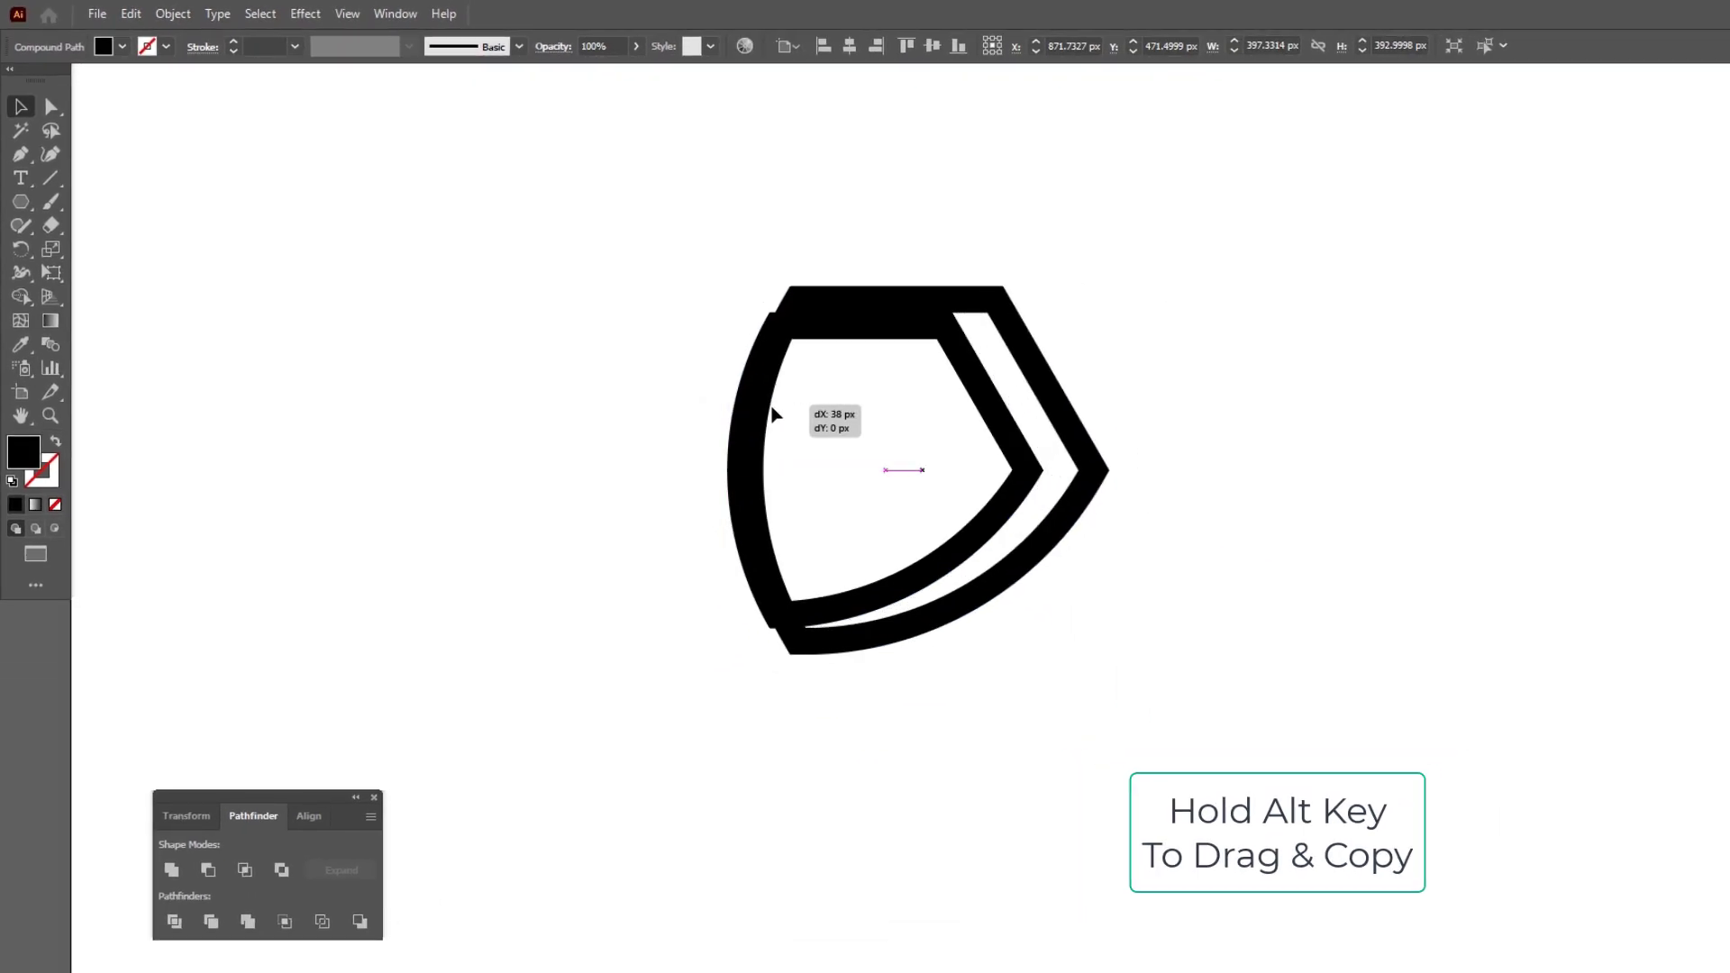
pyautogui.moveTo(773, 414); pyautogui.dragTo(804, 410)
pyautogui.click(778, 403)
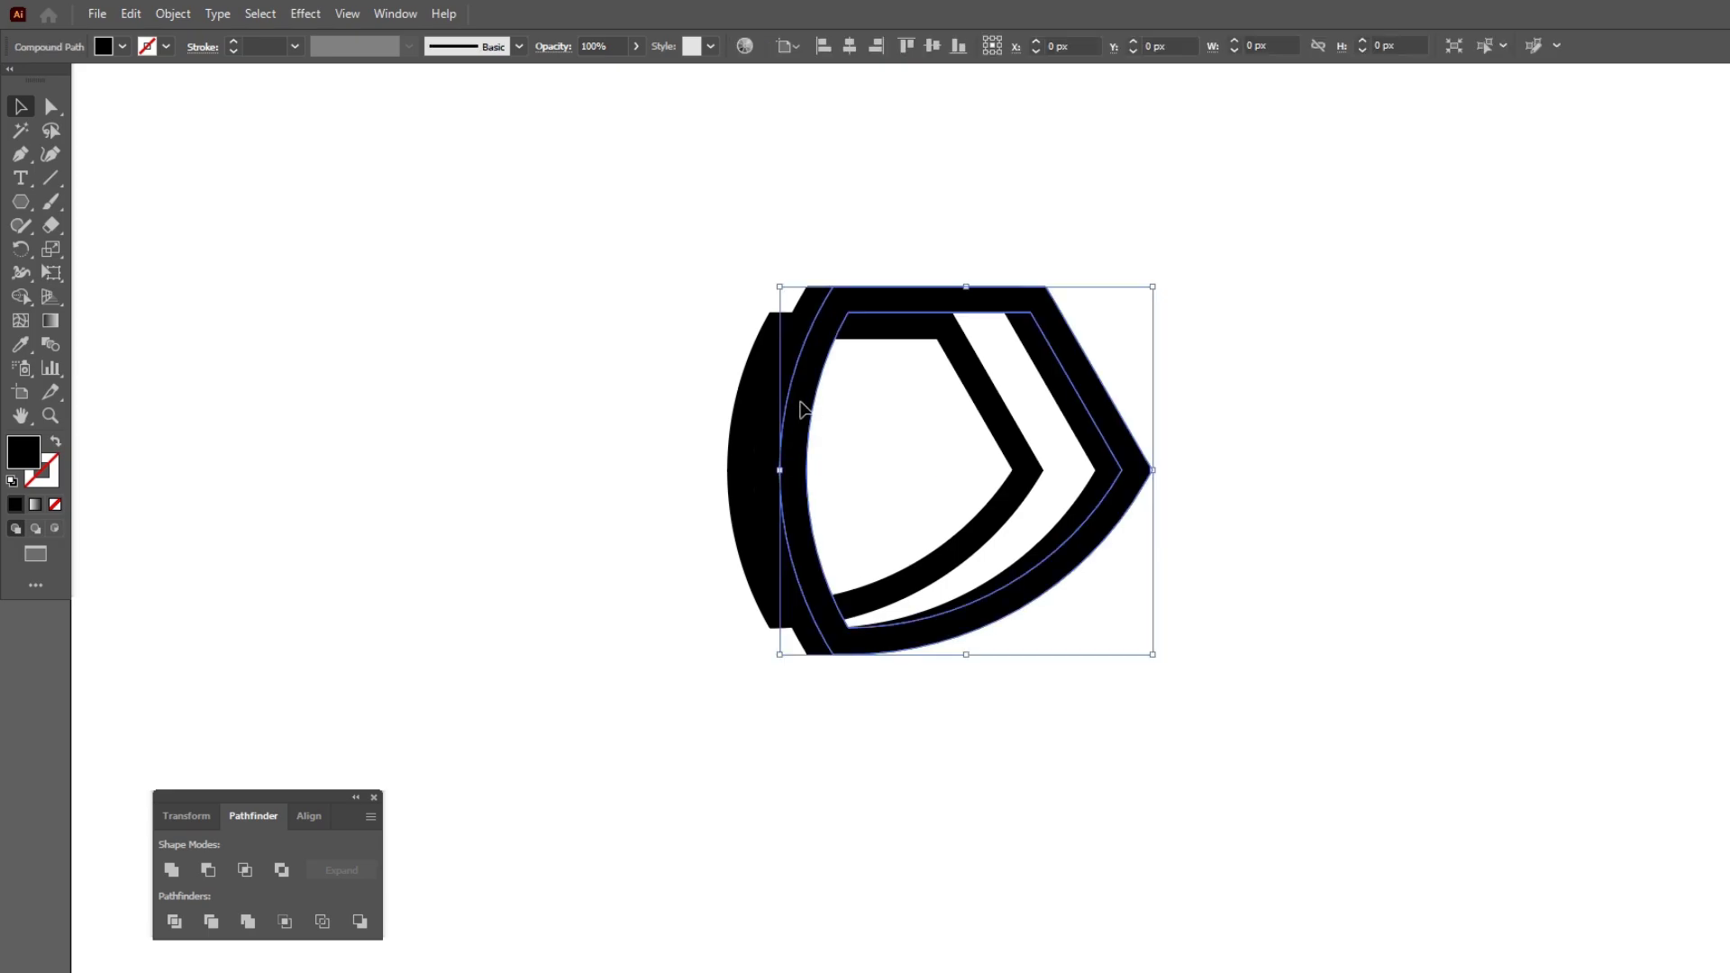
# Repeat the outer outline's duplication nine more times to build evenly spaced curved bands across the shield.
pyautogui.hotkey('ctrl', 'd')
pyautogui.hotkey('ctrl', 'd')
pyautogui.hotkey('ctrl', 'd')
pyautogui.hotkey('ctrl', 'd')
pyautogui.hotkey('ctrl', 'd')
pyautogui.hotkey('ctrl', 'd')
pyautogui.hotkey('ctrl', 'd')
pyautogui.hotkey('ctrl', 'd')
pyautogui.hotkey('ctrl', 'd')
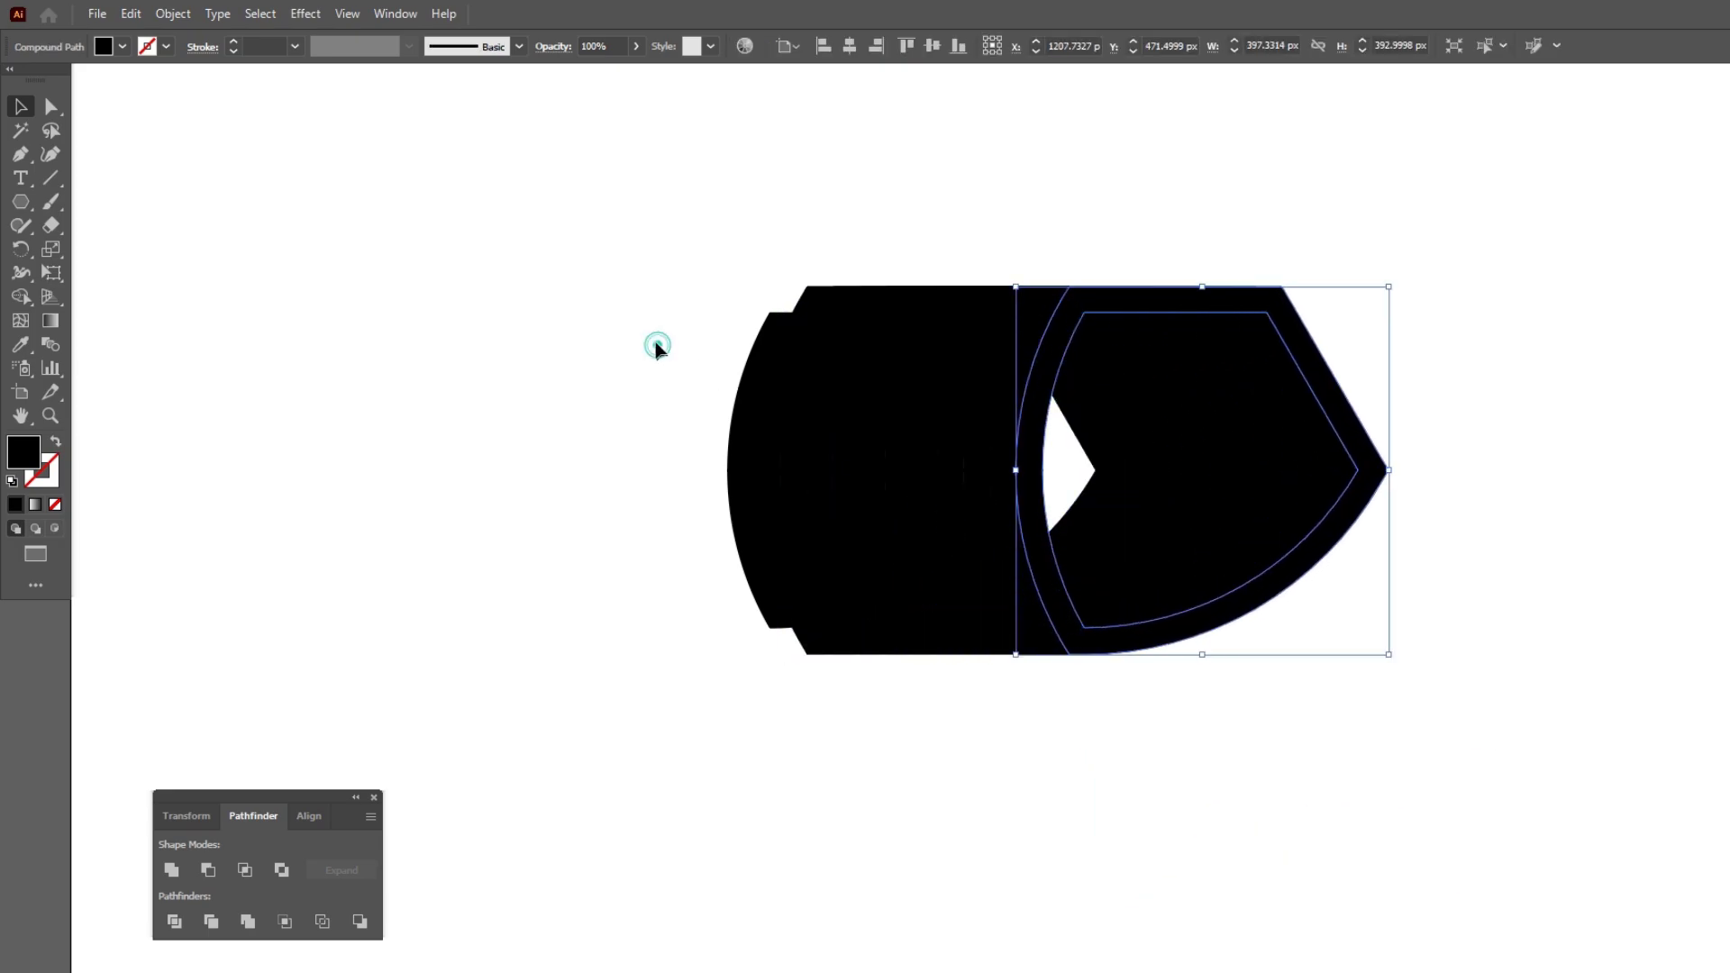
# Select all the outlines and use Shape Builder to erase the strip above the shield and the excess pieces on its right.
pyautogui.moveTo(618, 251); pyautogui.dragTo(1306, 622)
pyautogui.scroll(2, 1099, 407)
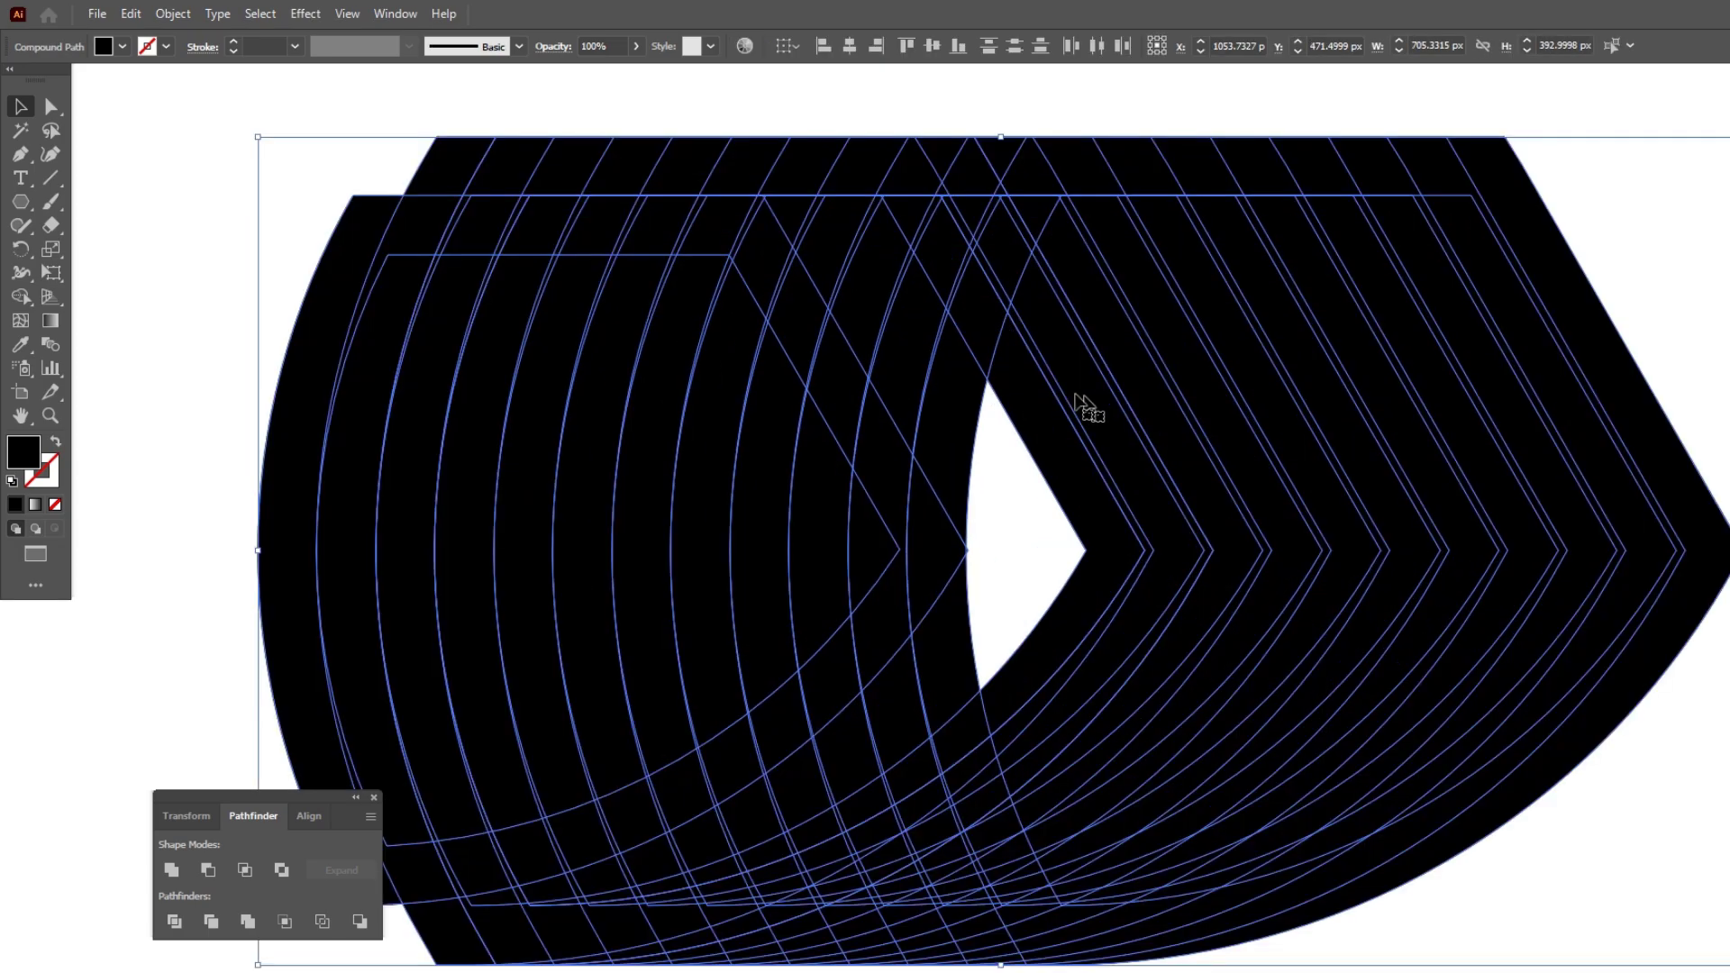
pyautogui.click(21, 297)
pyautogui.moveTo(386, 164); pyautogui.dragTo(1527, 155)
pyautogui.moveTo(1002, 495)
pyautogui.mouseDown()
pyautogui.moveTo(1612, 473)
pyautogui.moveTo(1689, 487)
pyautogui.mouseUp()
# Erase the overlapping pieces below the shield's lower curved edge with Shape Builder.
pyautogui.moveTo(967, 670)
pyautogui.mouseDown()
pyautogui.moveTo(798, 784)
pyautogui.moveTo(657, 867)
pyautogui.mouseUp()
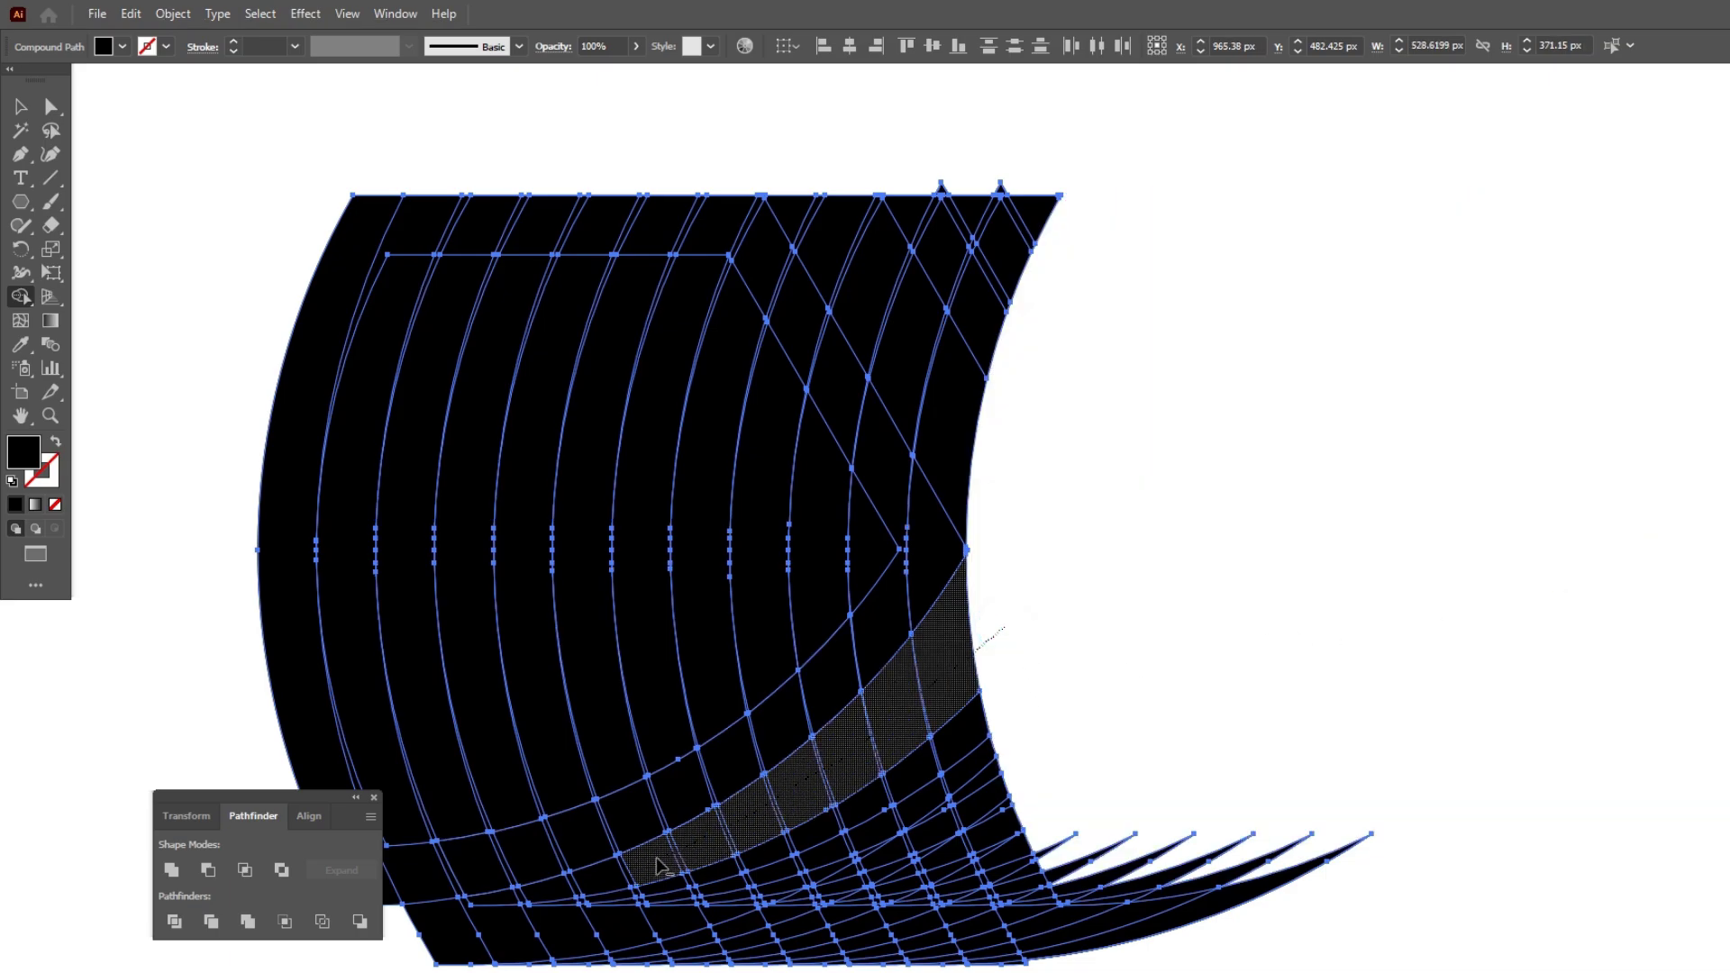
pyautogui.moveTo(459, 919)
pyautogui.mouseDown()
pyautogui.moveTo(414, 939)
pyautogui.moveTo(546, 920)
pyautogui.mouseUp()
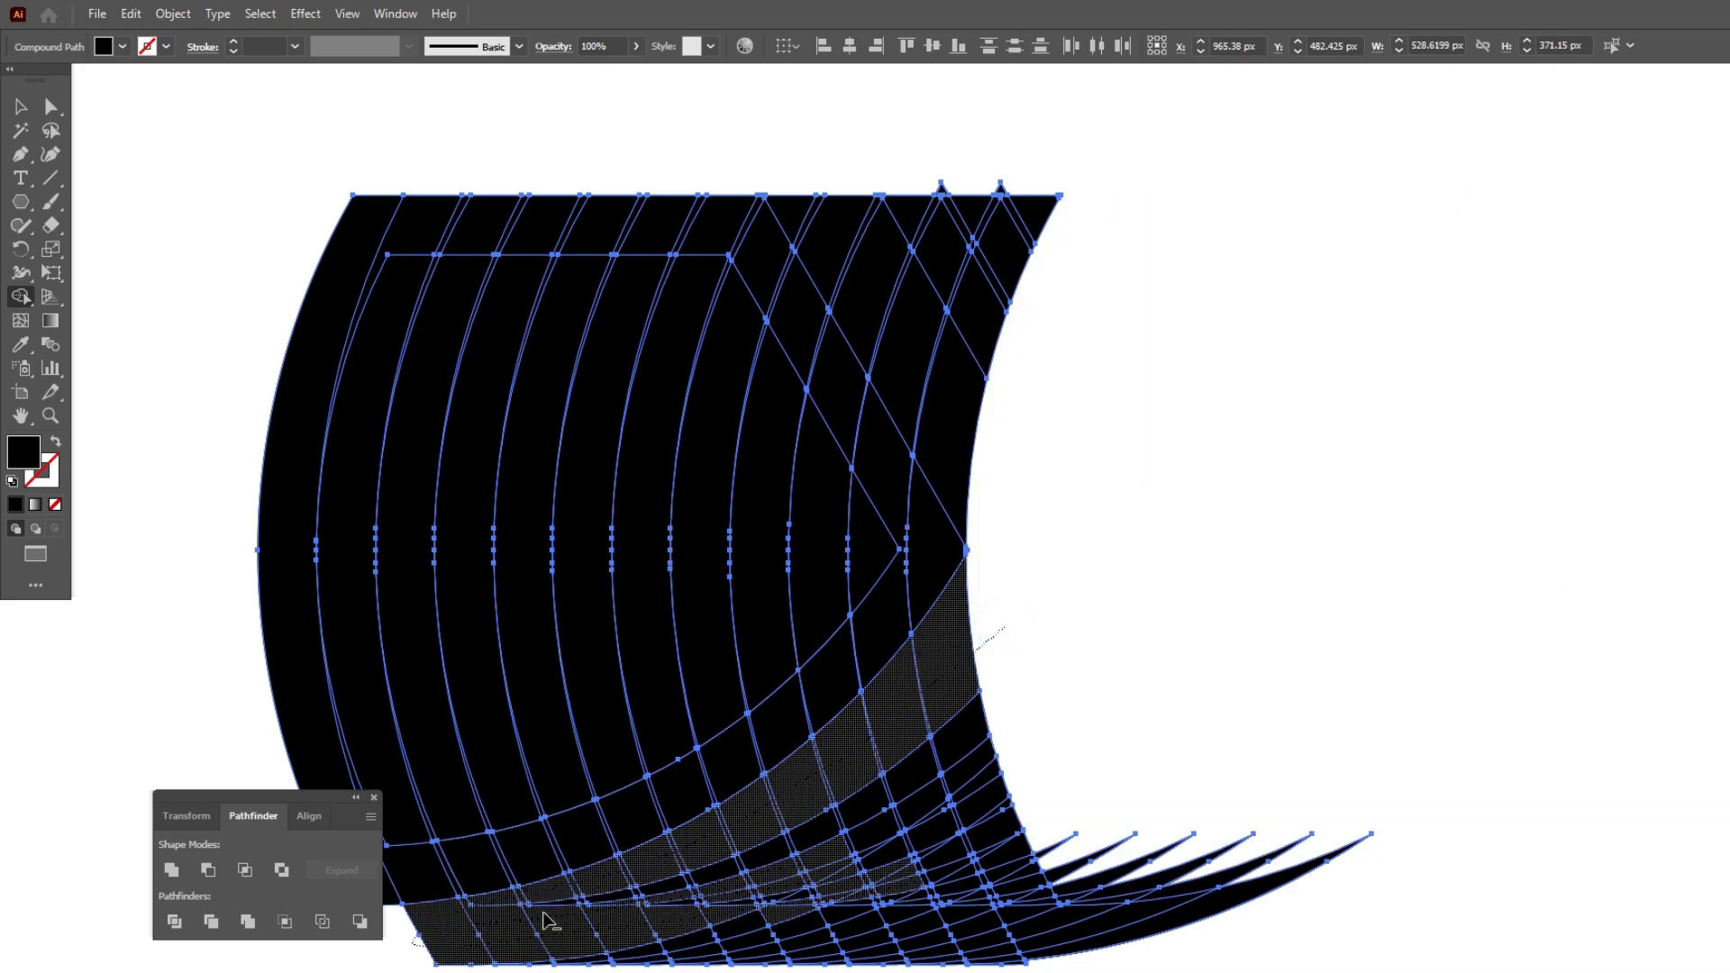
pyautogui.moveTo(716, 887)
pyautogui.mouseDown()
pyautogui.moveTo(1112, 739)
pyautogui.moveTo(1036, 901)
pyautogui.moveTo(1279, 906)
pyautogui.moveTo(1244, 841)
pyautogui.mouseUp()
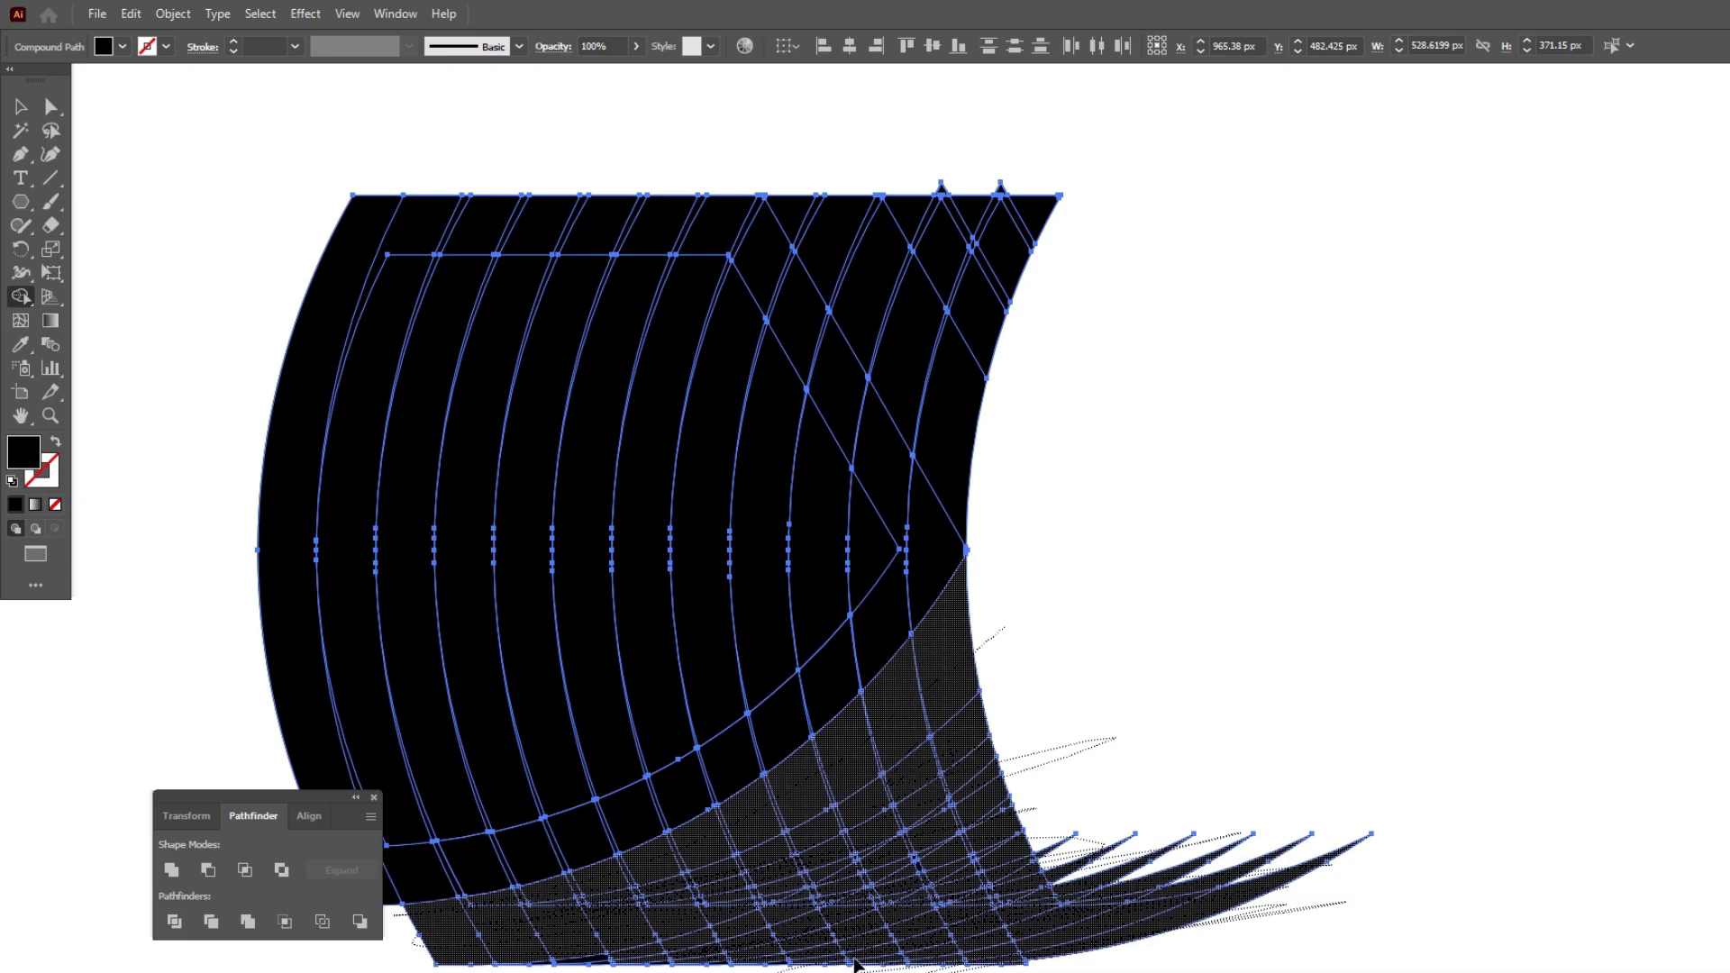
pyautogui.moveTo(854, 960)
pyautogui.mouseDown()
pyautogui.moveTo(584, 961)
pyautogui.moveTo(912, 930)
pyautogui.mouseUp()
pyautogui.scroll(-3, 1056, 856)
# Erase the leftover pieces beyond the shield's upper-right slanted edge with Shape Builder and deselect the artwork.
pyautogui.scroll(3, 900, 682)
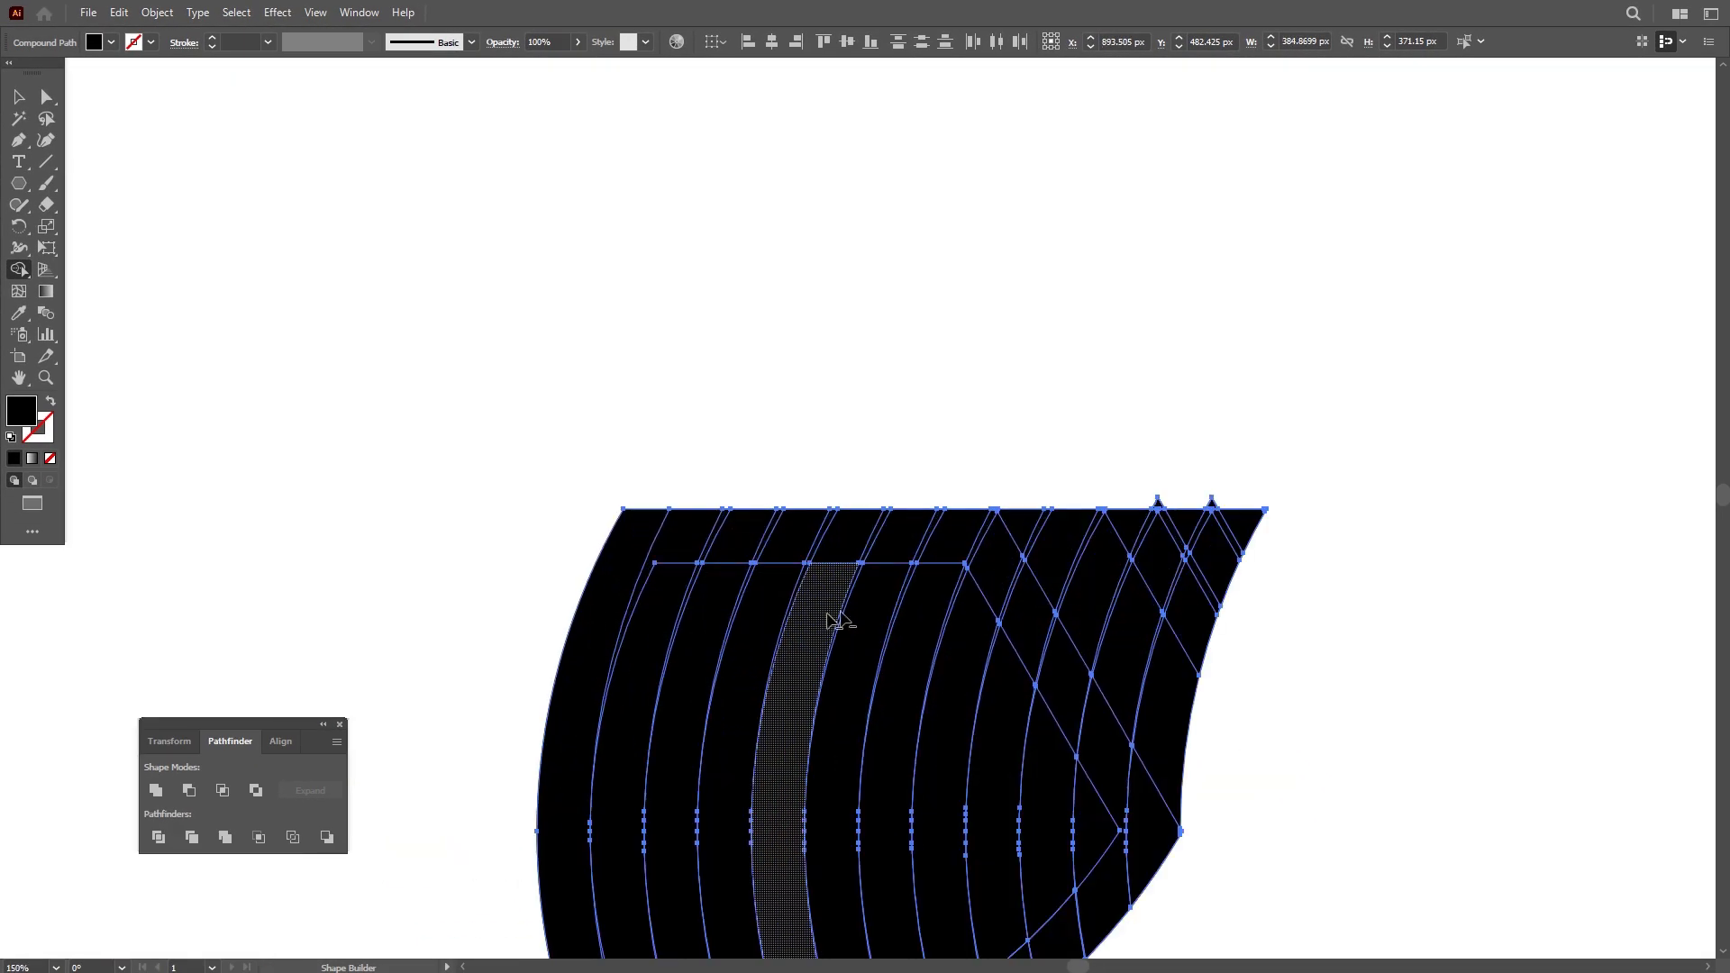
pyautogui.keyDown('alt'); pyautogui.click(1159, 706); pyautogui.keyUp('alt')
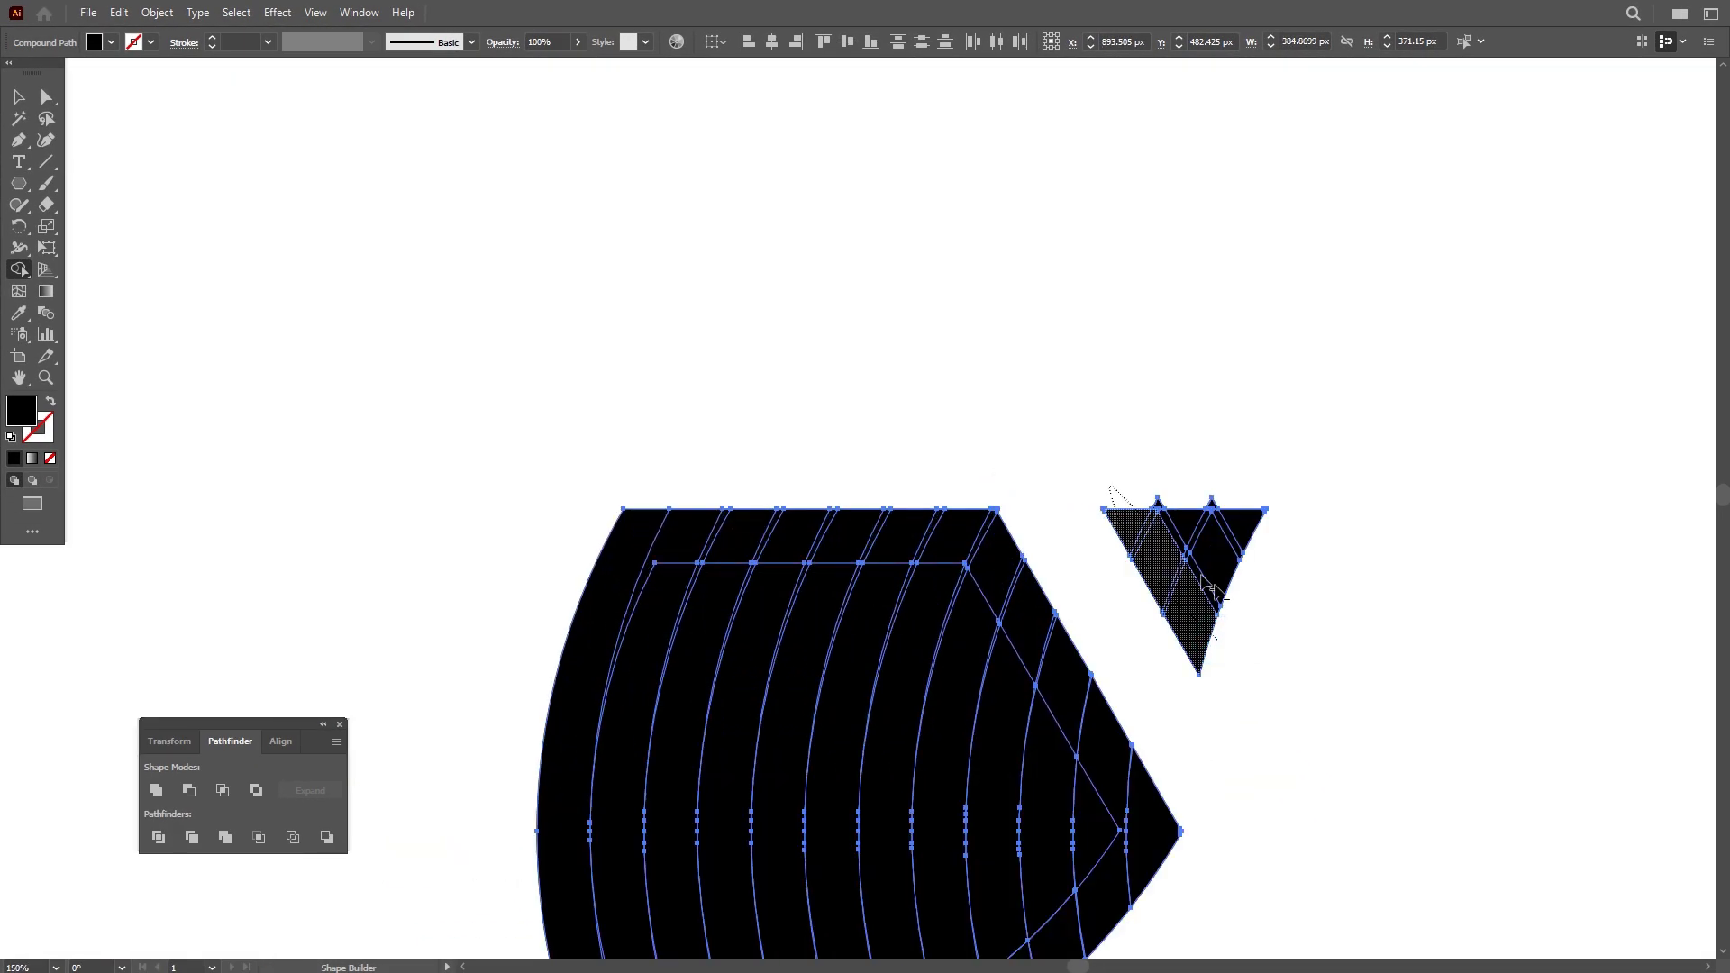
pyautogui.keyDown('alt'); pyautogui.click(1239, 518); pyautogui.keyUp('alt')
pyautogui.hotkey('ctrl', '0')
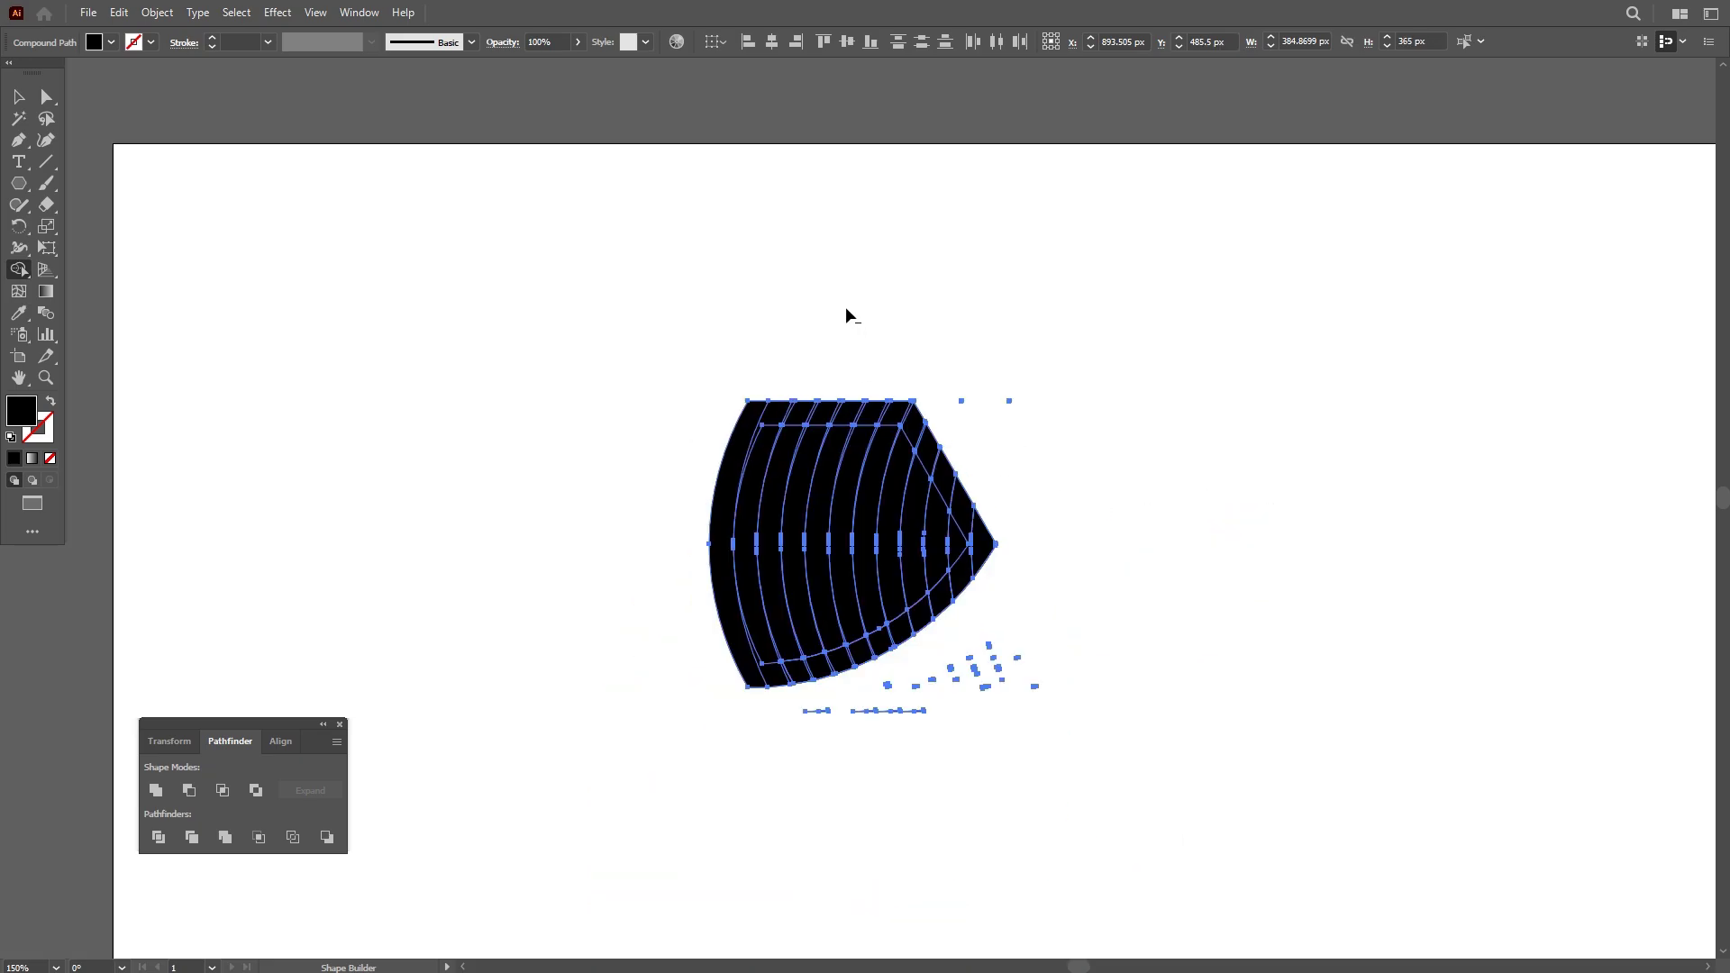
pyautogui.click(19, 96)
pyautogui.click(448, 459)
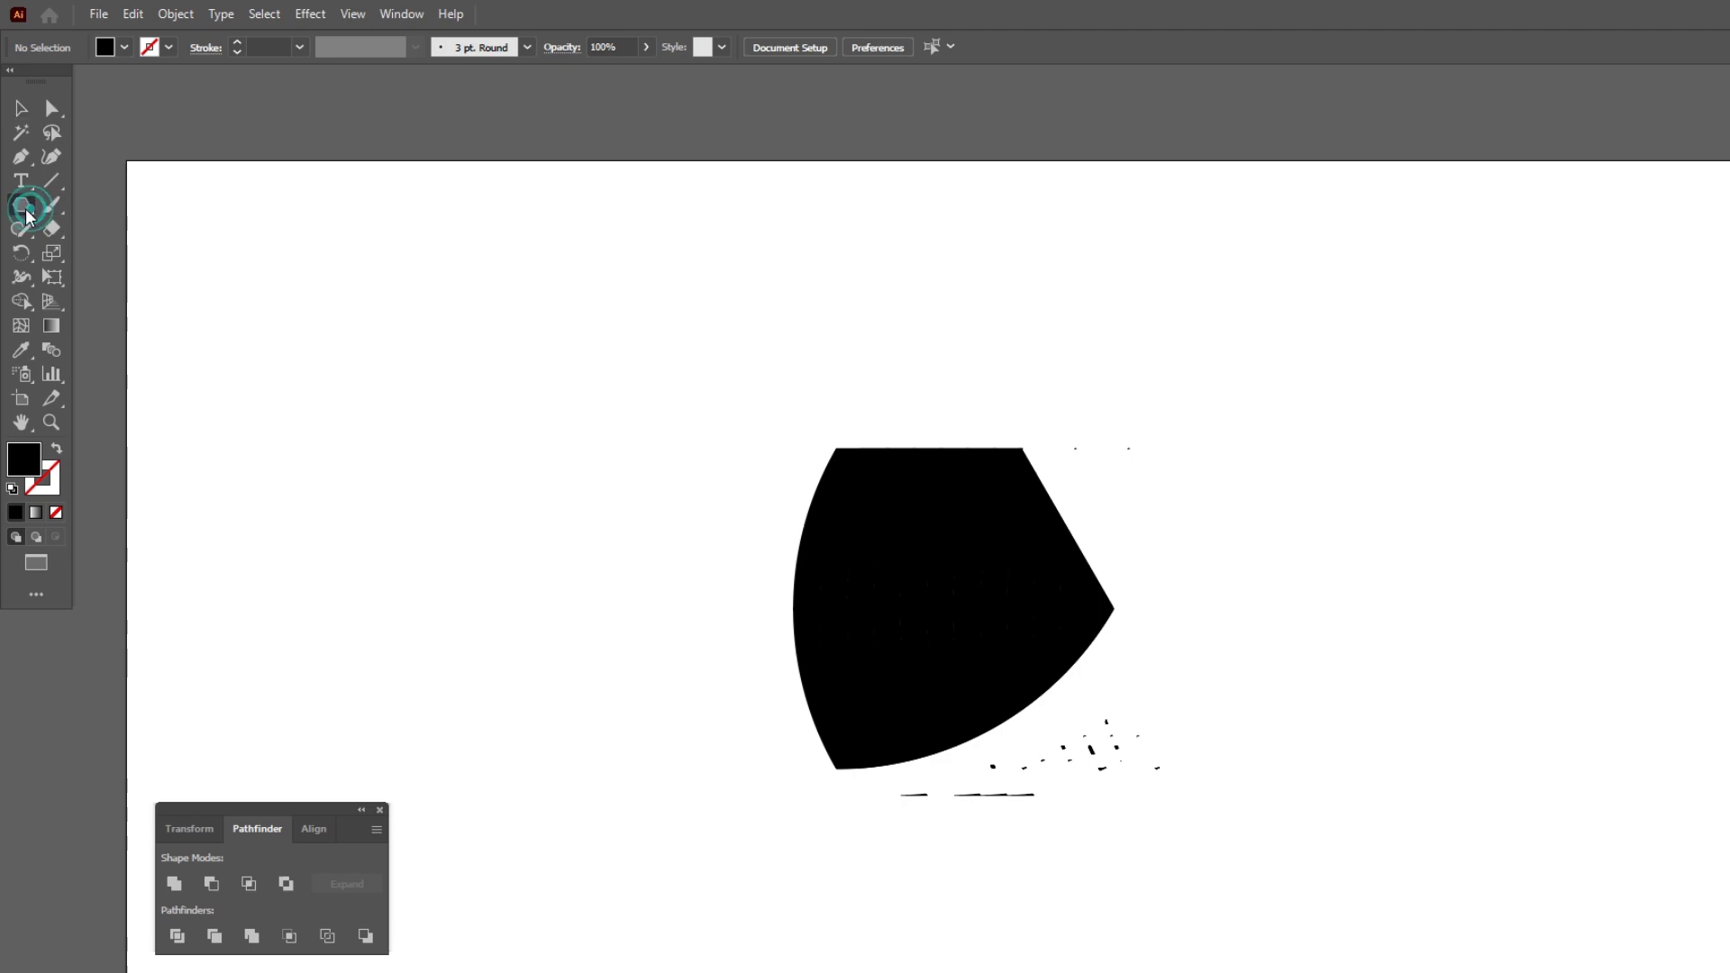
# Draw a horizontal rectangle of 658 × 28 px across the shield, flush with its top edge.
pyautogui.moveTo(27, 214); pyautogui.dragTo(86, 202)
pyautogui.moveTo(587, 448); pyautogui.dragTo(1213, 475)
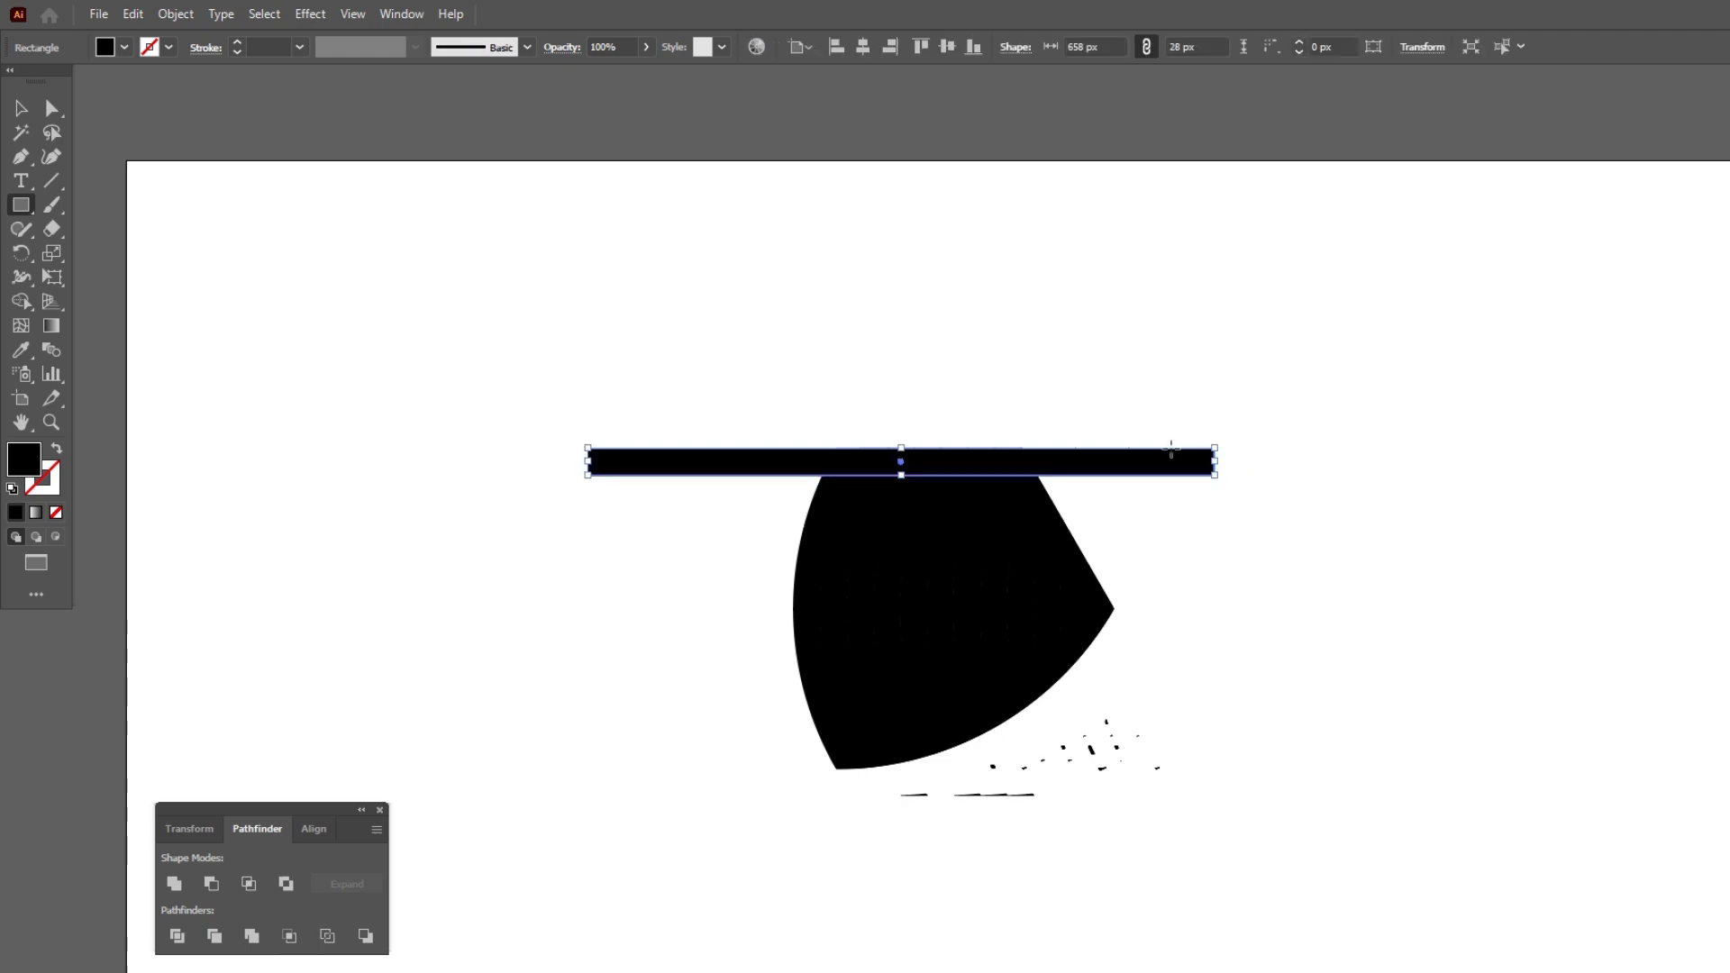
pyautogui.click(1165, 357)
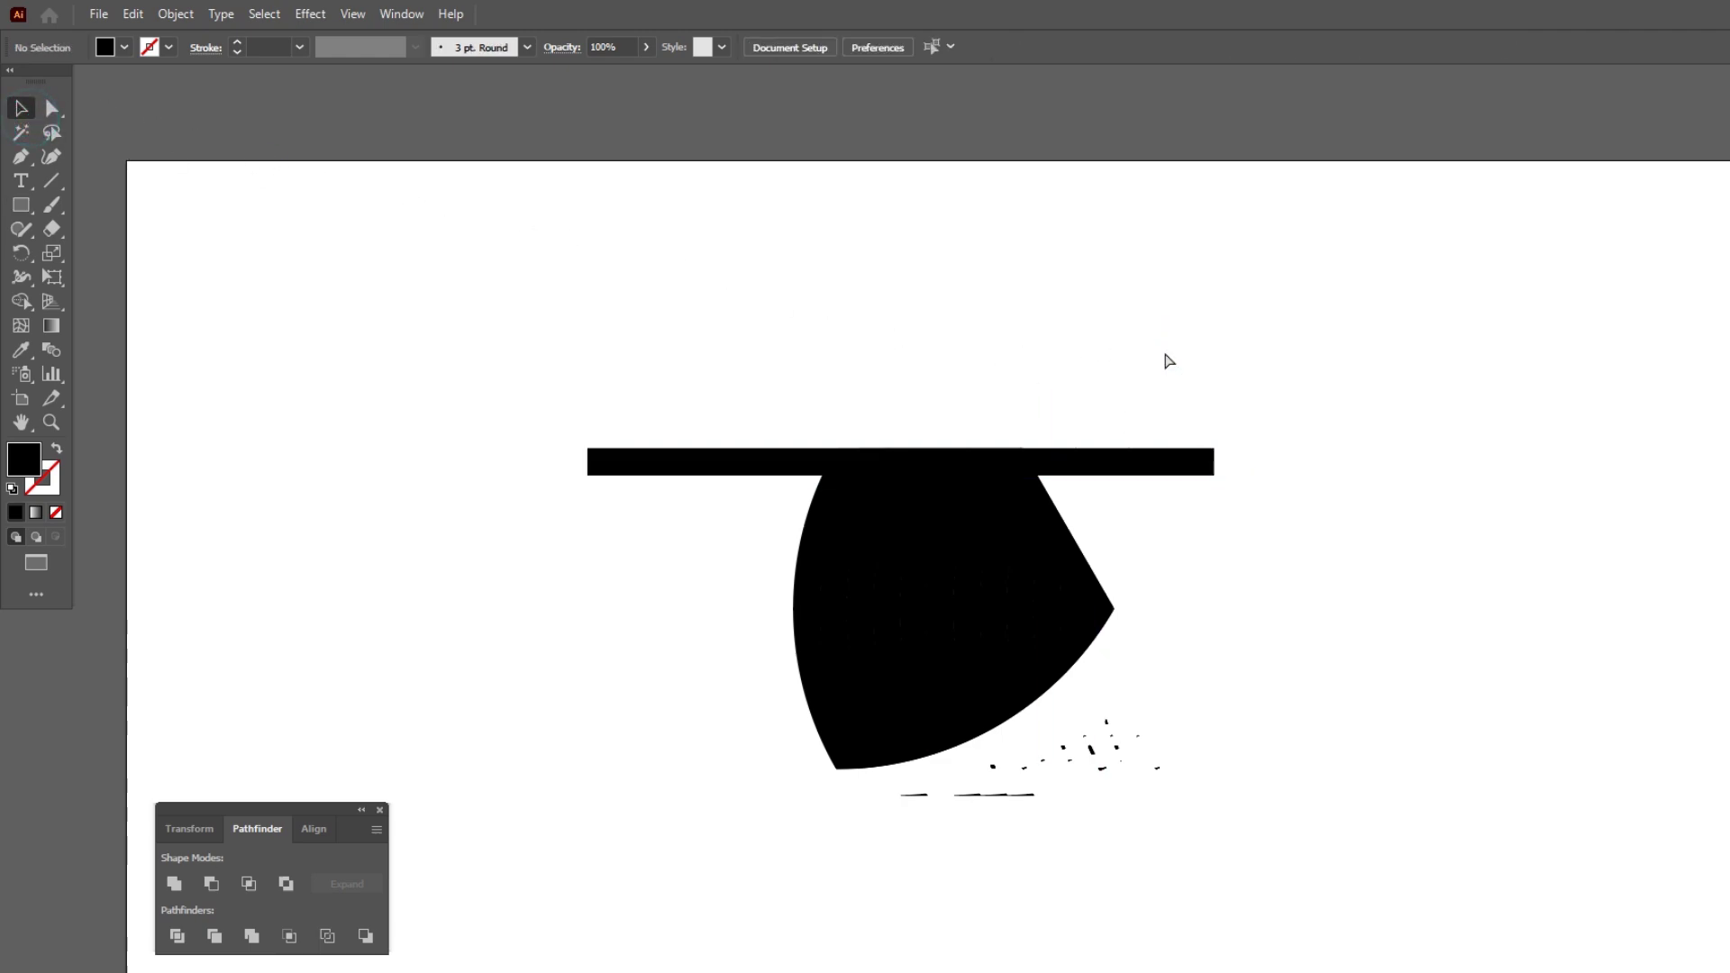
# Switch to outline view and duplicate the horizontal rectangle directly beneath itself, with the edges touching.
pyautogui.hotkey('ctrl', 'y')
pyautogui.click(1165, 355)
pyautogui.scroll(3, 1027, 450)
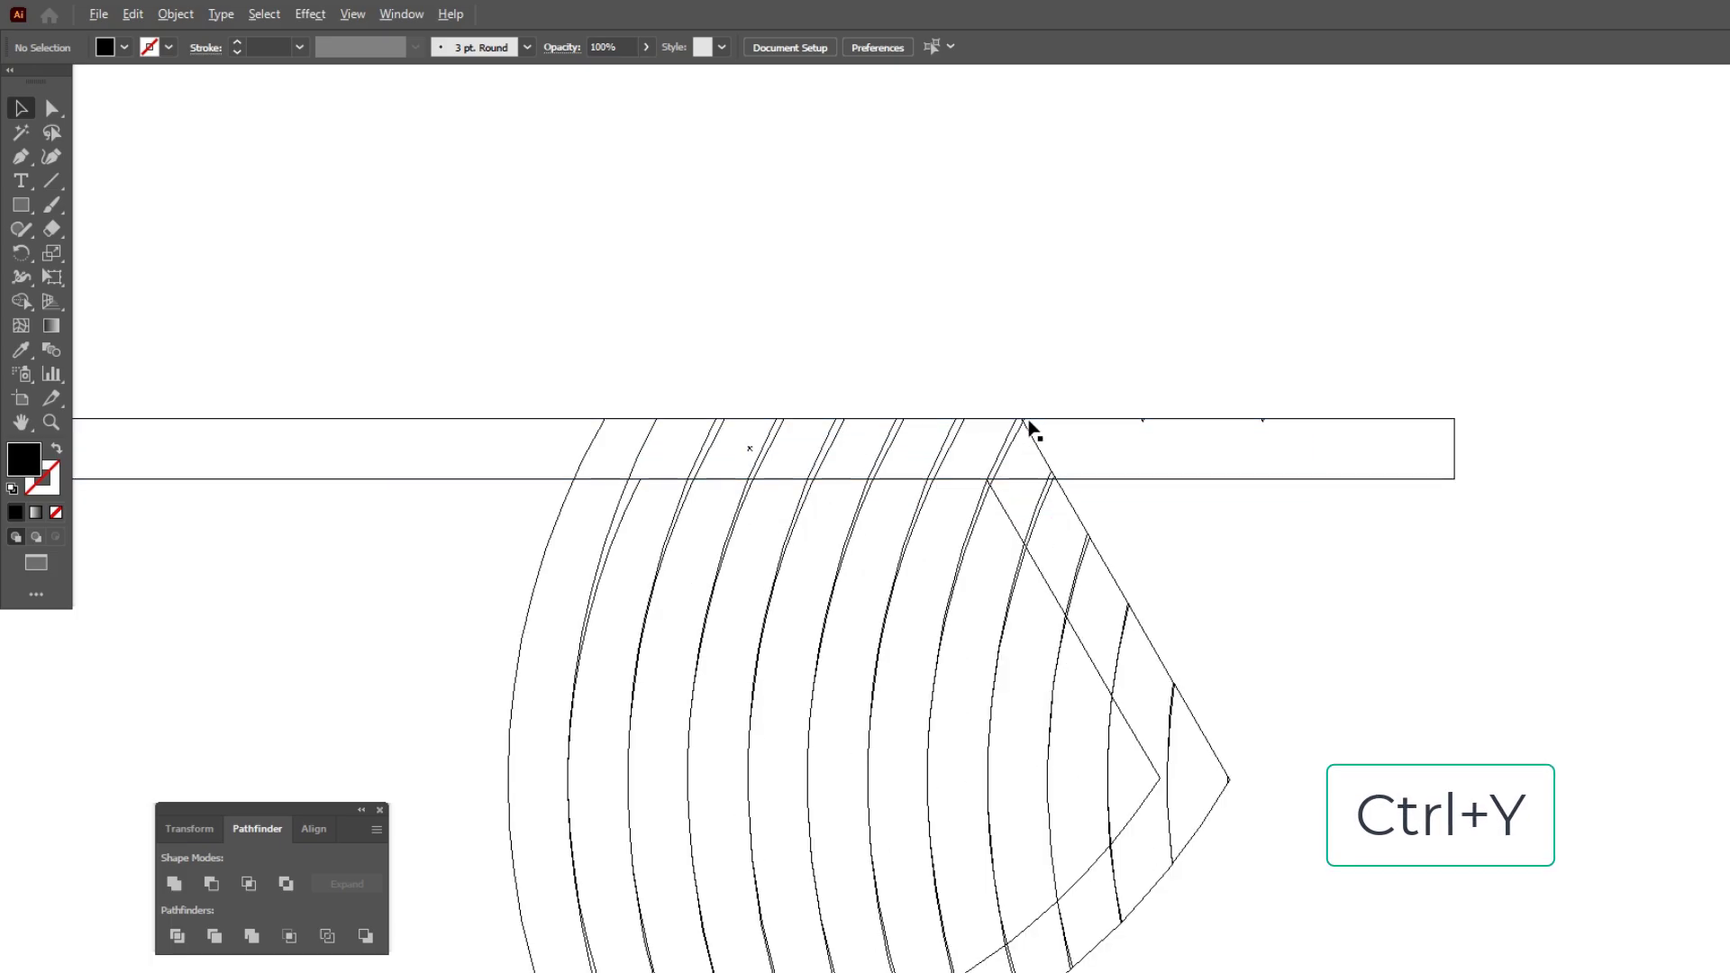
pyautogui.click(1037, 353)
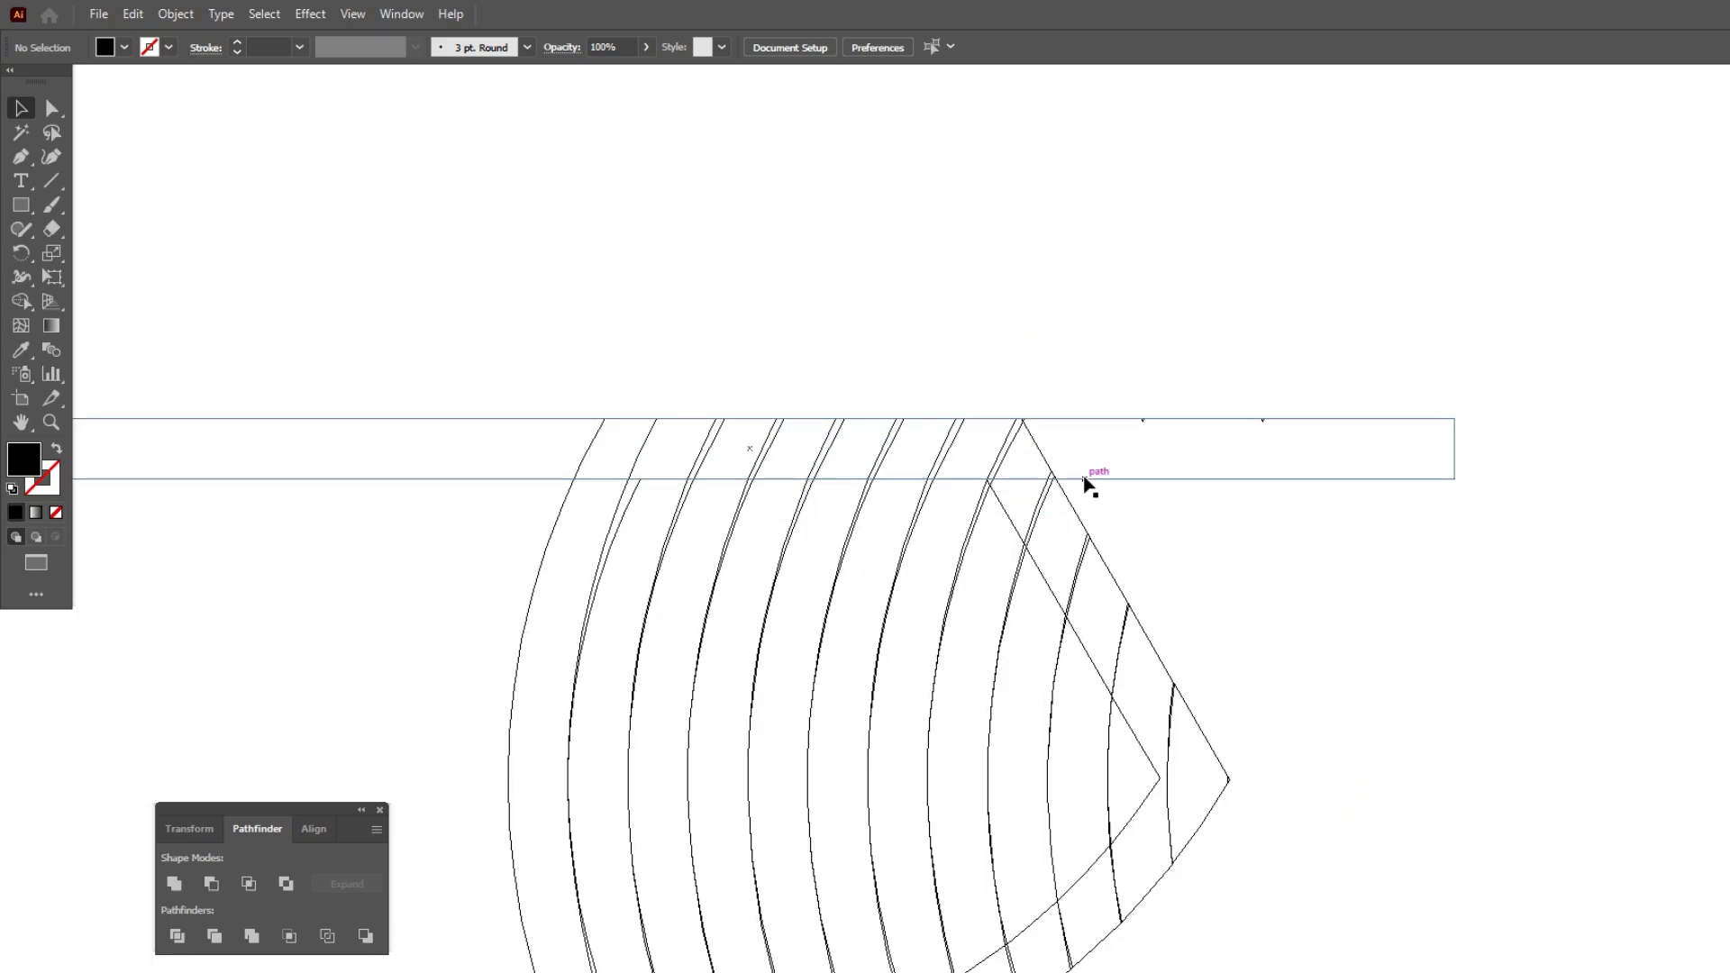
pyautogui.moveTo(1086, 484); pyautogui.dragTo(1089, 539)
# Repeat the rectangle's duplication downward until twelve stacked rectangles reach the shield's bottom edge.
pyautogui.scroll(-3, 967, 306)
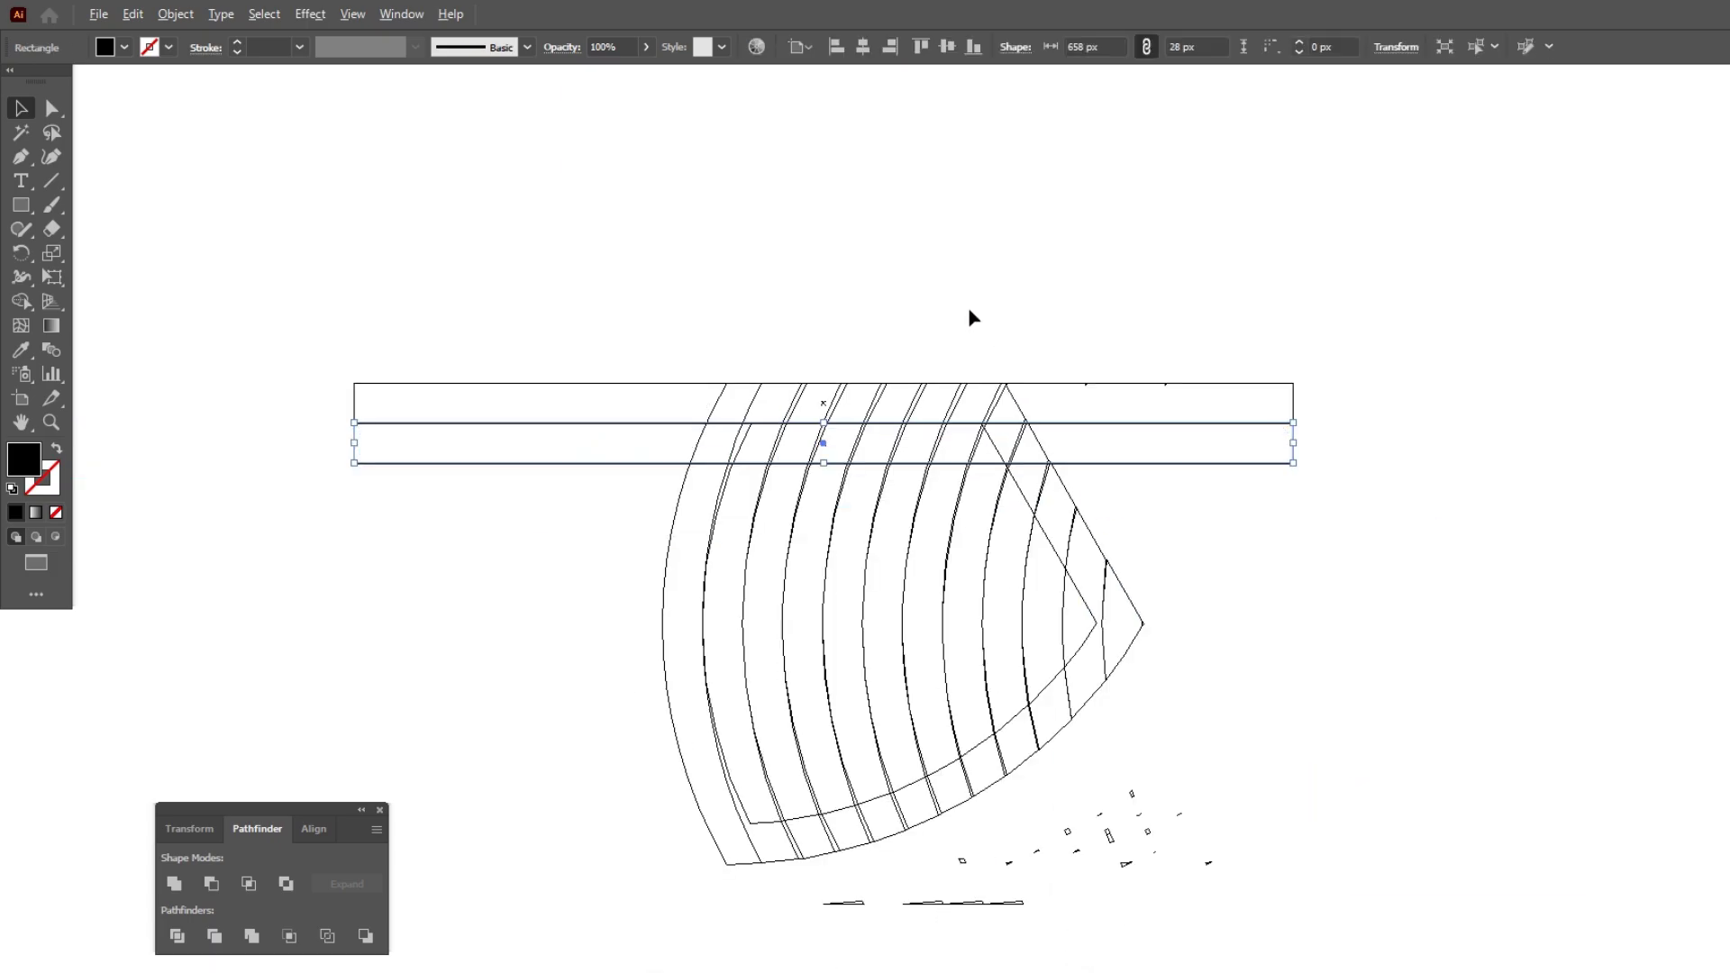
pyautogui.hotkey('ctrl', 'd')
pyautogui.hotkey('ctrl', 'd')
pyautogui.hotkey('ctrl', 'd')
pyautogui.hotkey('ctrl', 'd')
pyautogui.hotkey('ctrl', 'd')
pyautogui.hotkey('ctrl', 'd')
pyautogui.hotkey('ctrl', 'd')
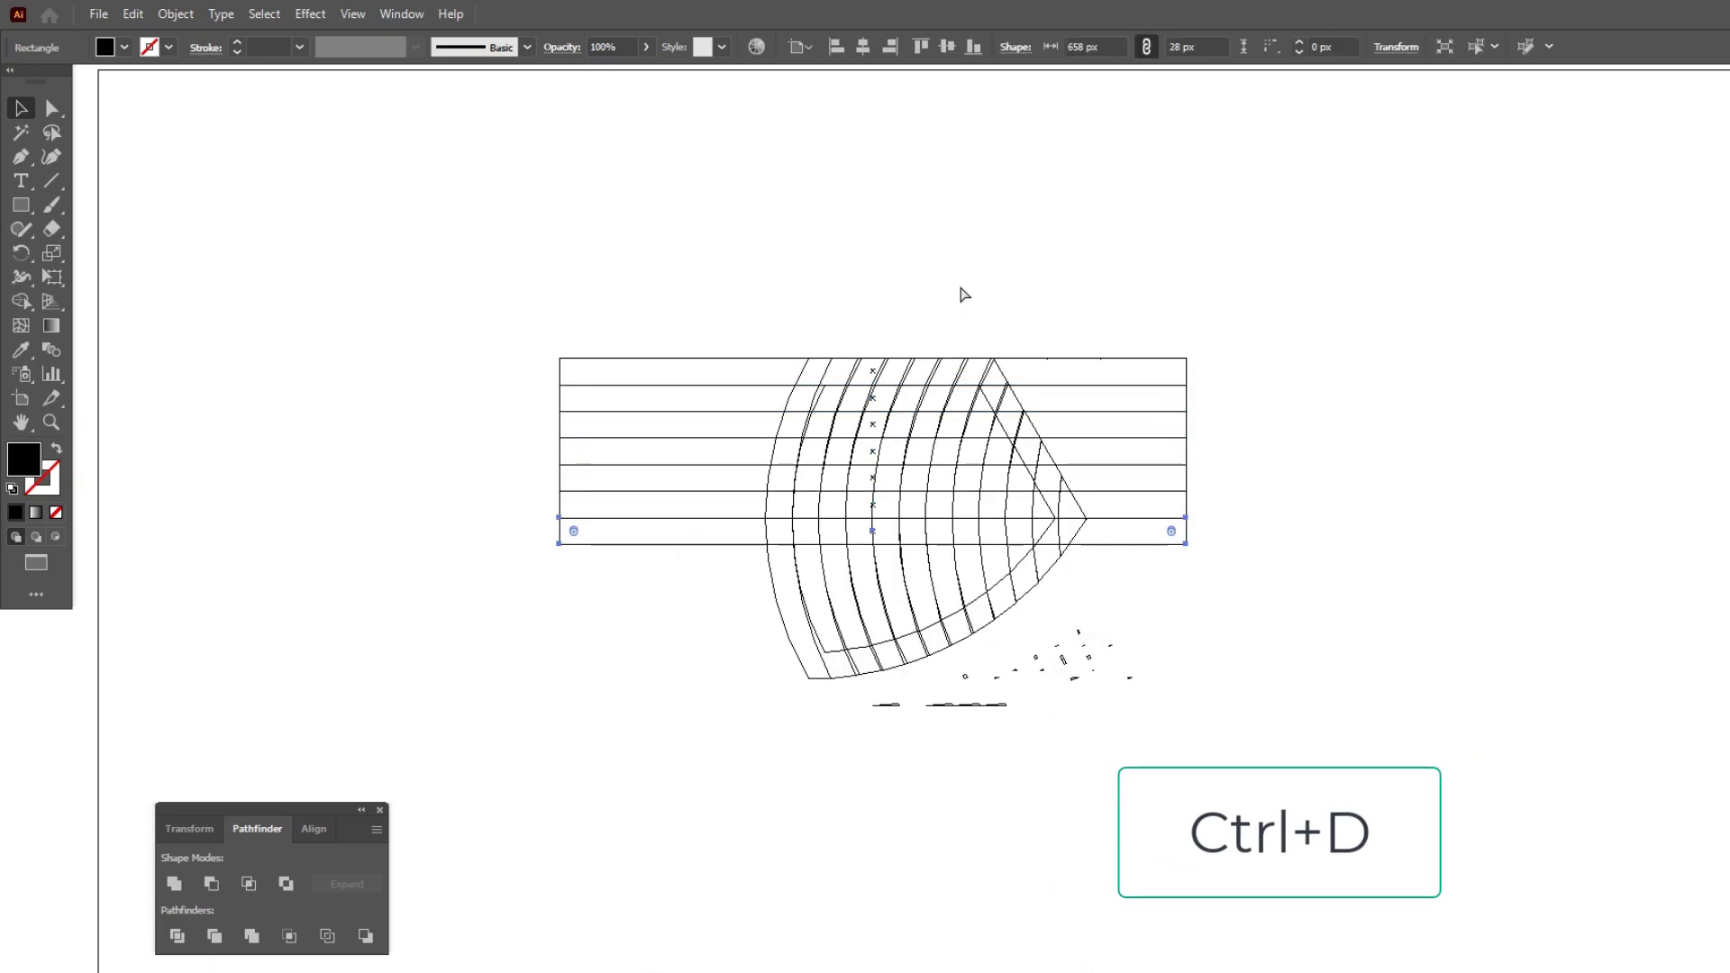
pyautogui.hotkey('ctrl', 'd')
pyautogui.hotkey('ctrl', 'd')
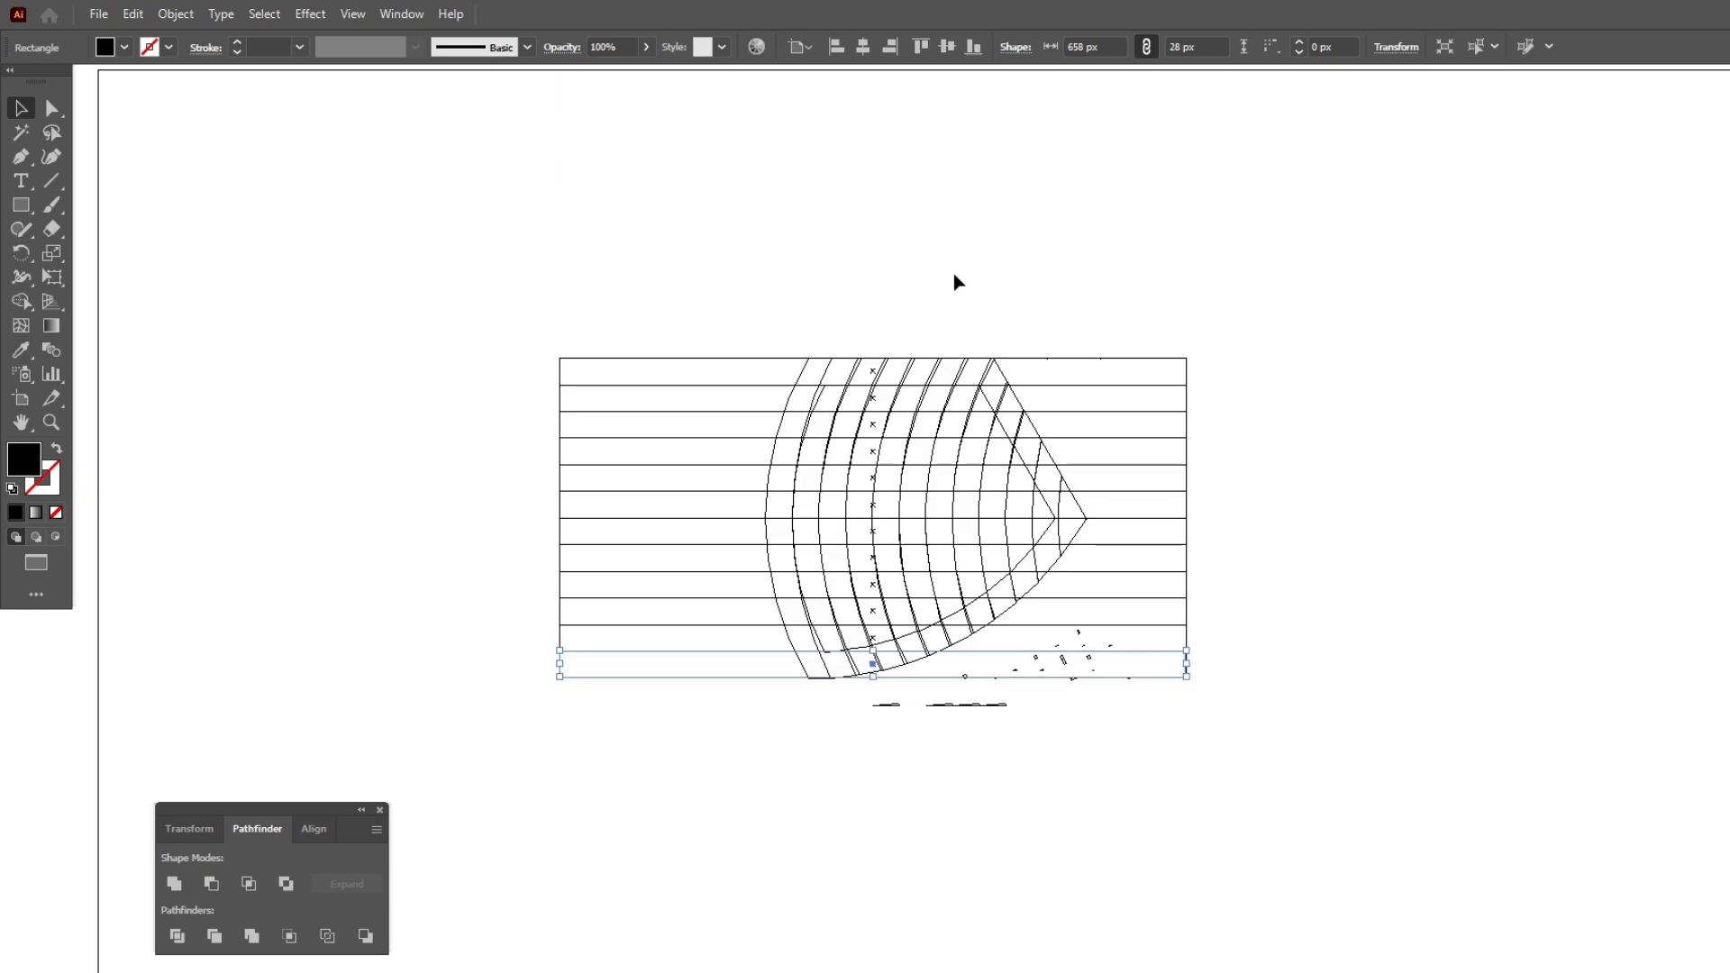
# Return to the filled preview, select all artwork and erase the rectangle ends outside the shield's left and right edges with Shape Builder.
pyautogui.hotkey('ctrl', 'y')
pyautogui.click(883, 261)
pyautogui.moveTo(529, 267); pyautogui.dragTo(991, 586)
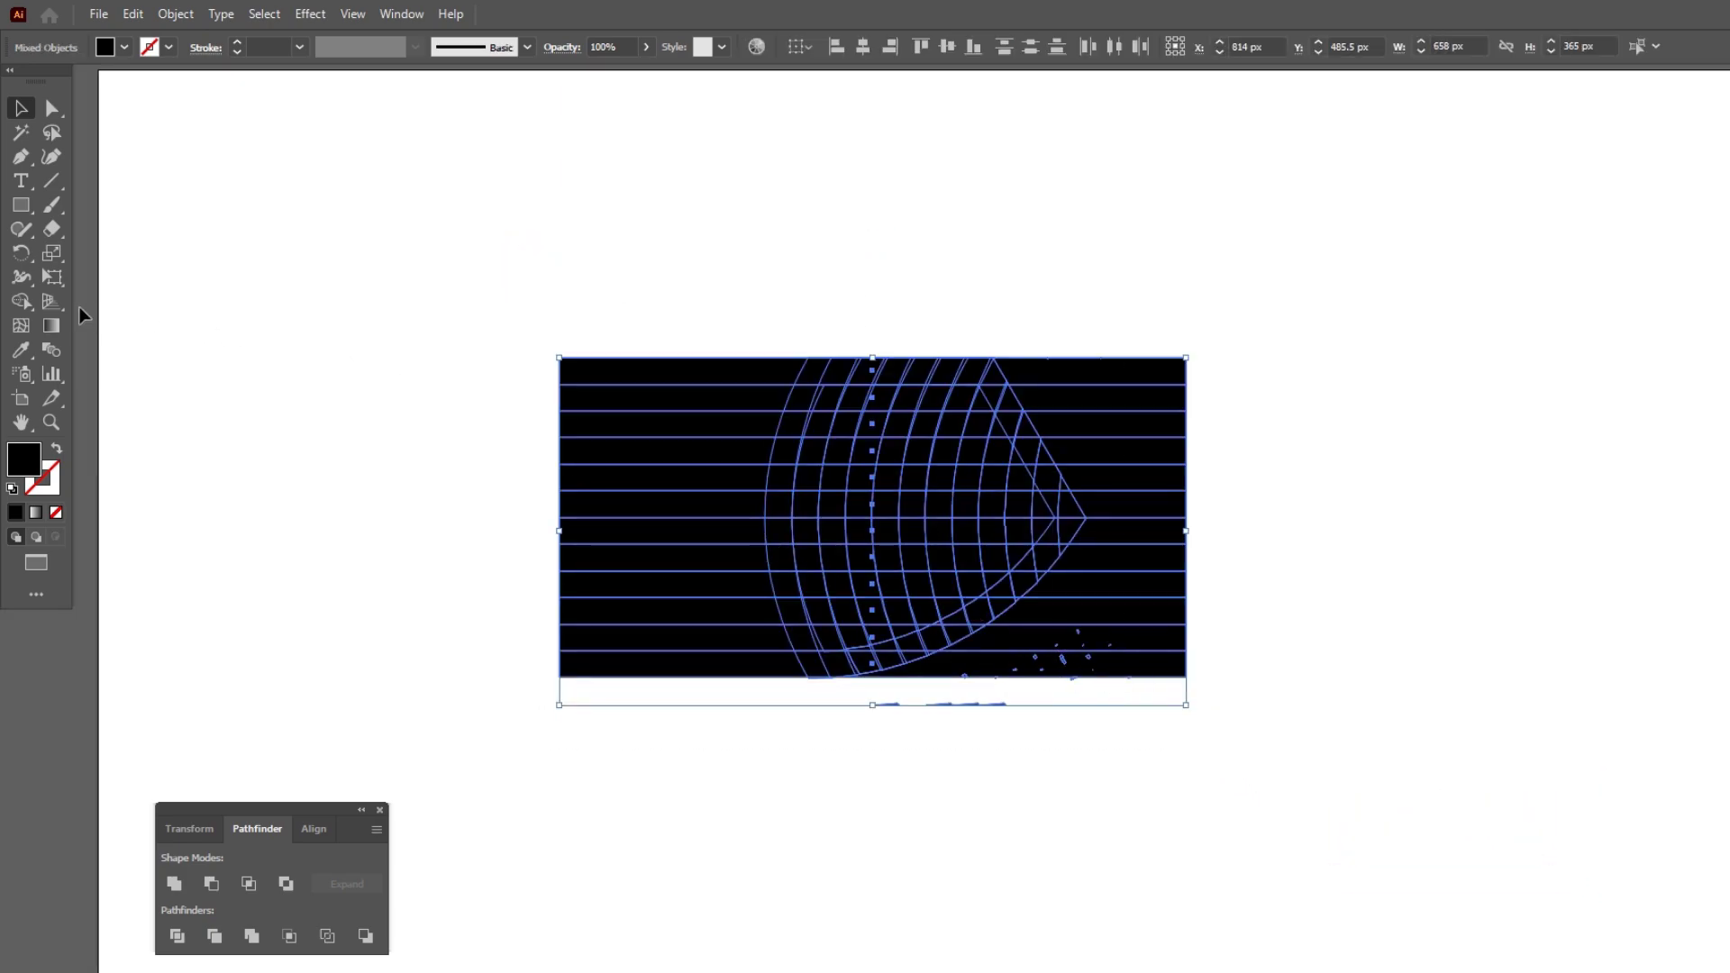
pyautogui.click(24, 304)
pyautogui.scroll(2, 703, 441)
pyautogui.moveTo(741, 294); pyautogui.dragTo(803, 856)
pyautogui.moveTo(1206, 318)
pyautogui.mouseDown()
pyautogui.moveTo(1311, 476)
pyautogui.moveTo(1318, 557)
pyautogui.moveTo(1273, 638)
pyautogui.moveTo(1205, 717)
pyautogui.moveTo(910, 869)
pyautogui.mouseUp()
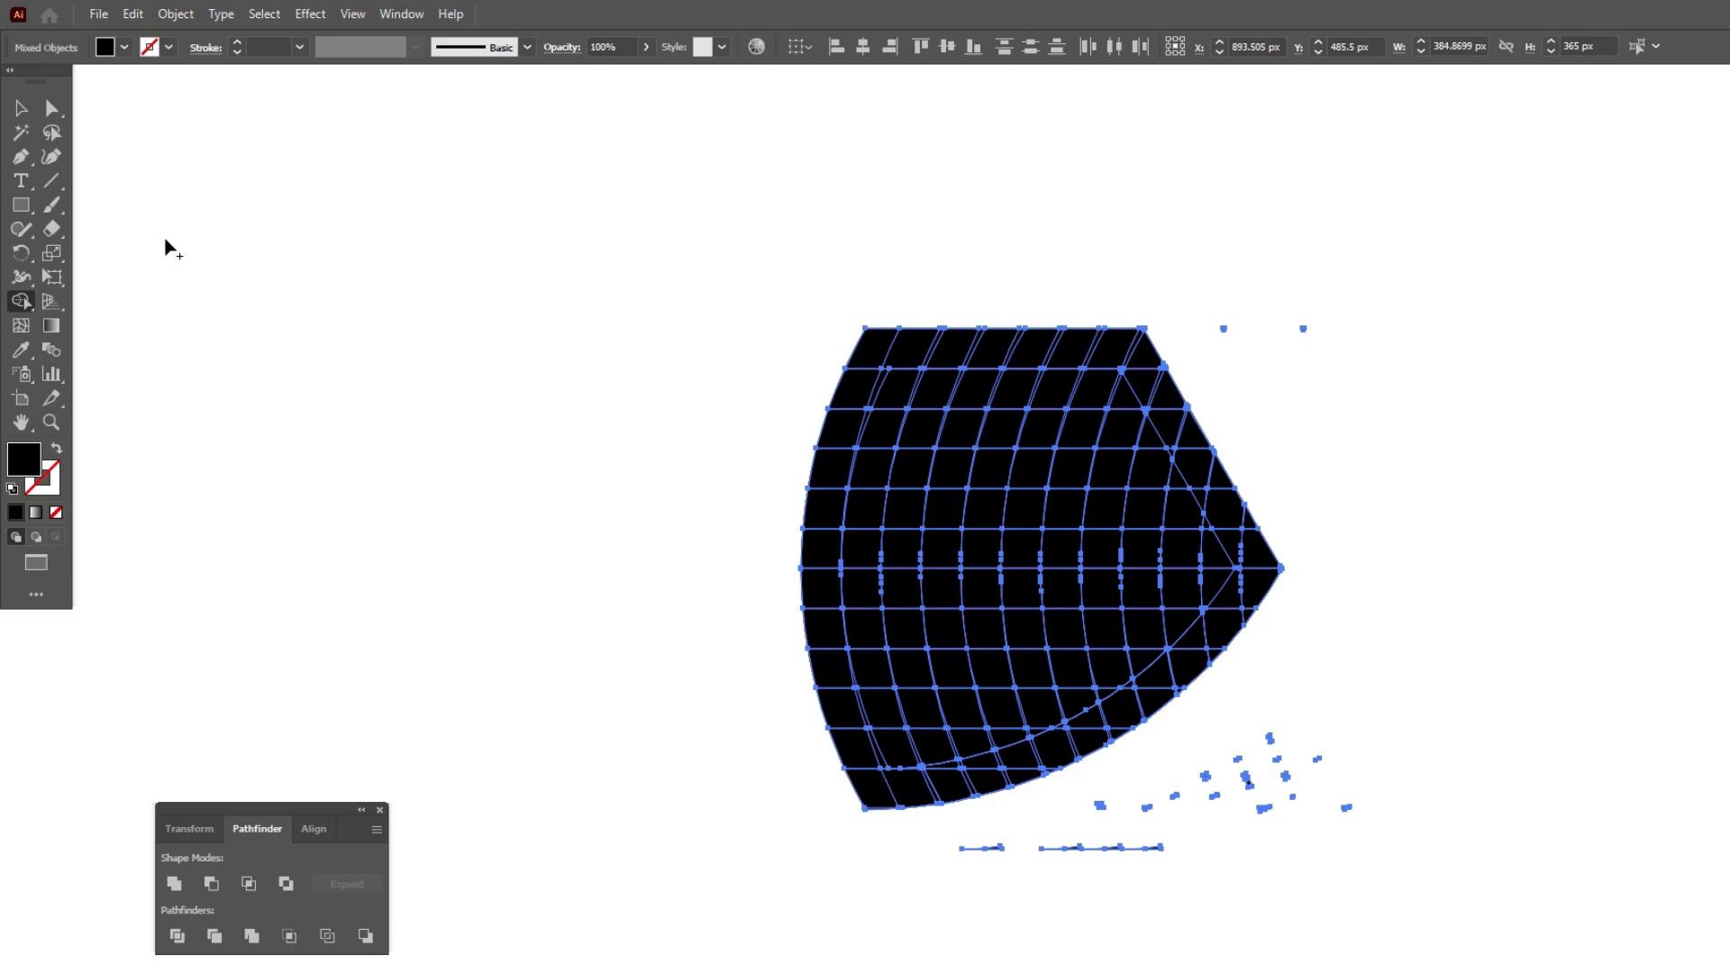
# Select the whole gridded shield and rotate it 30° so that it stands upright.
pyautogui.click(23, 109)
pyautogui.click(525, 325)
pyautogui.moveTo(533, 219); pyautogui.dragTo(1362, 918)
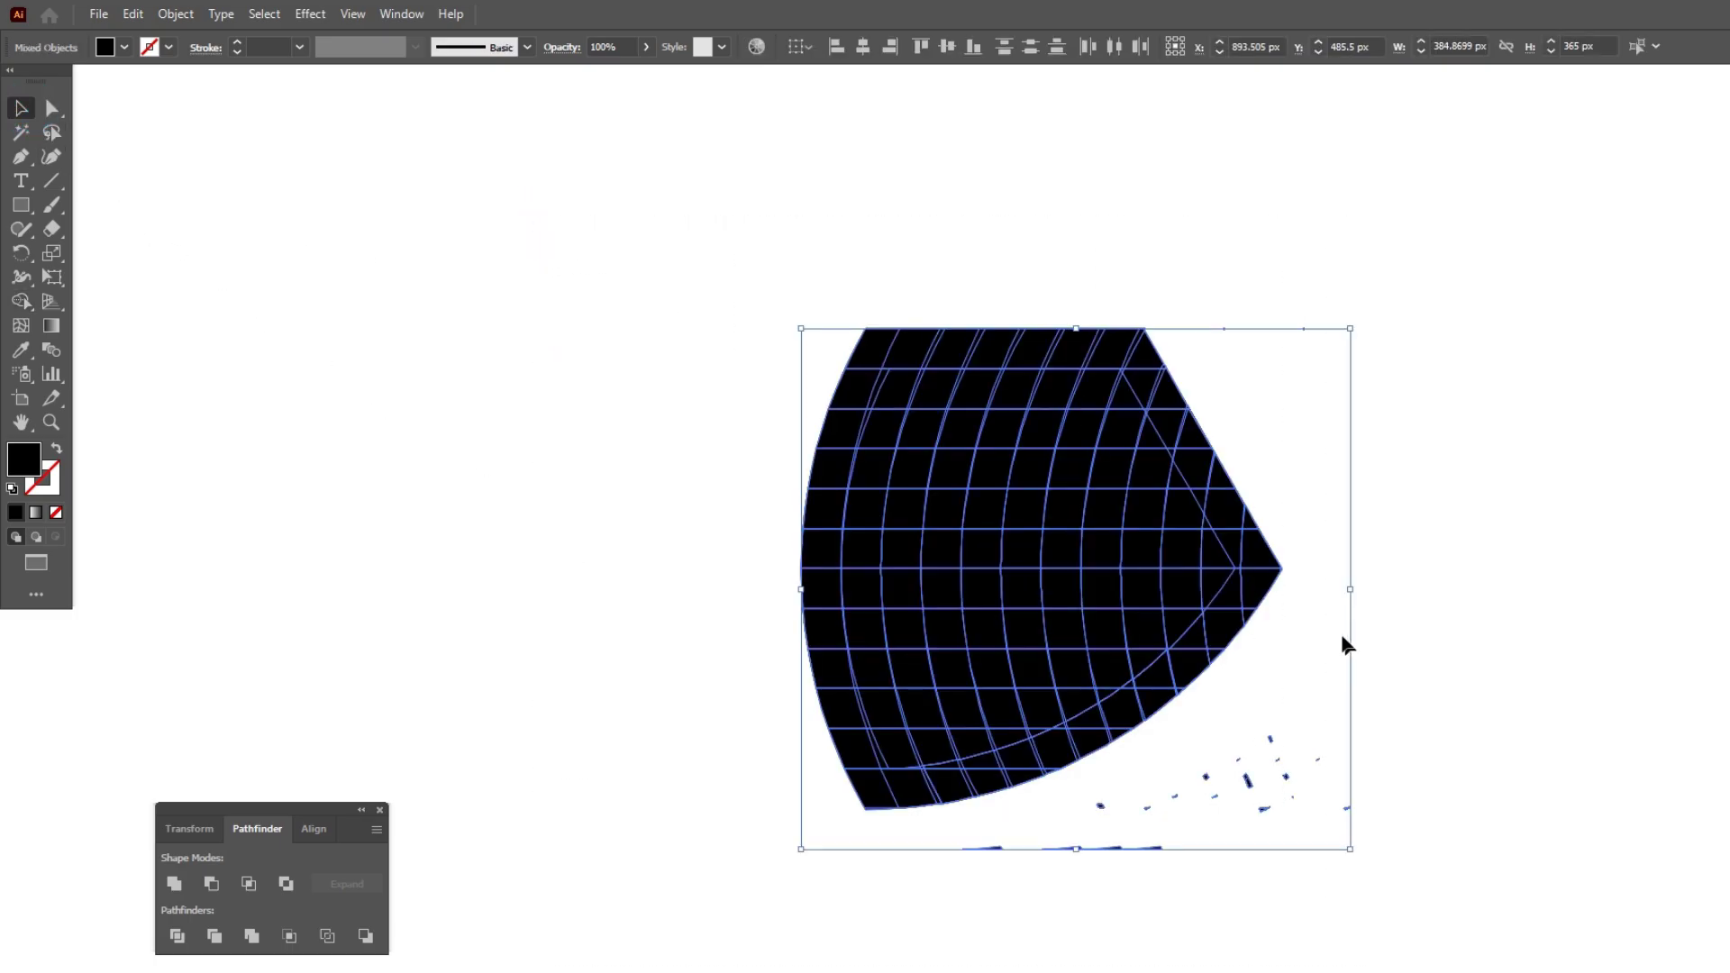
pyautogui.rightClick(1026, 443)
pyautogui.moveTo(1085, 646)
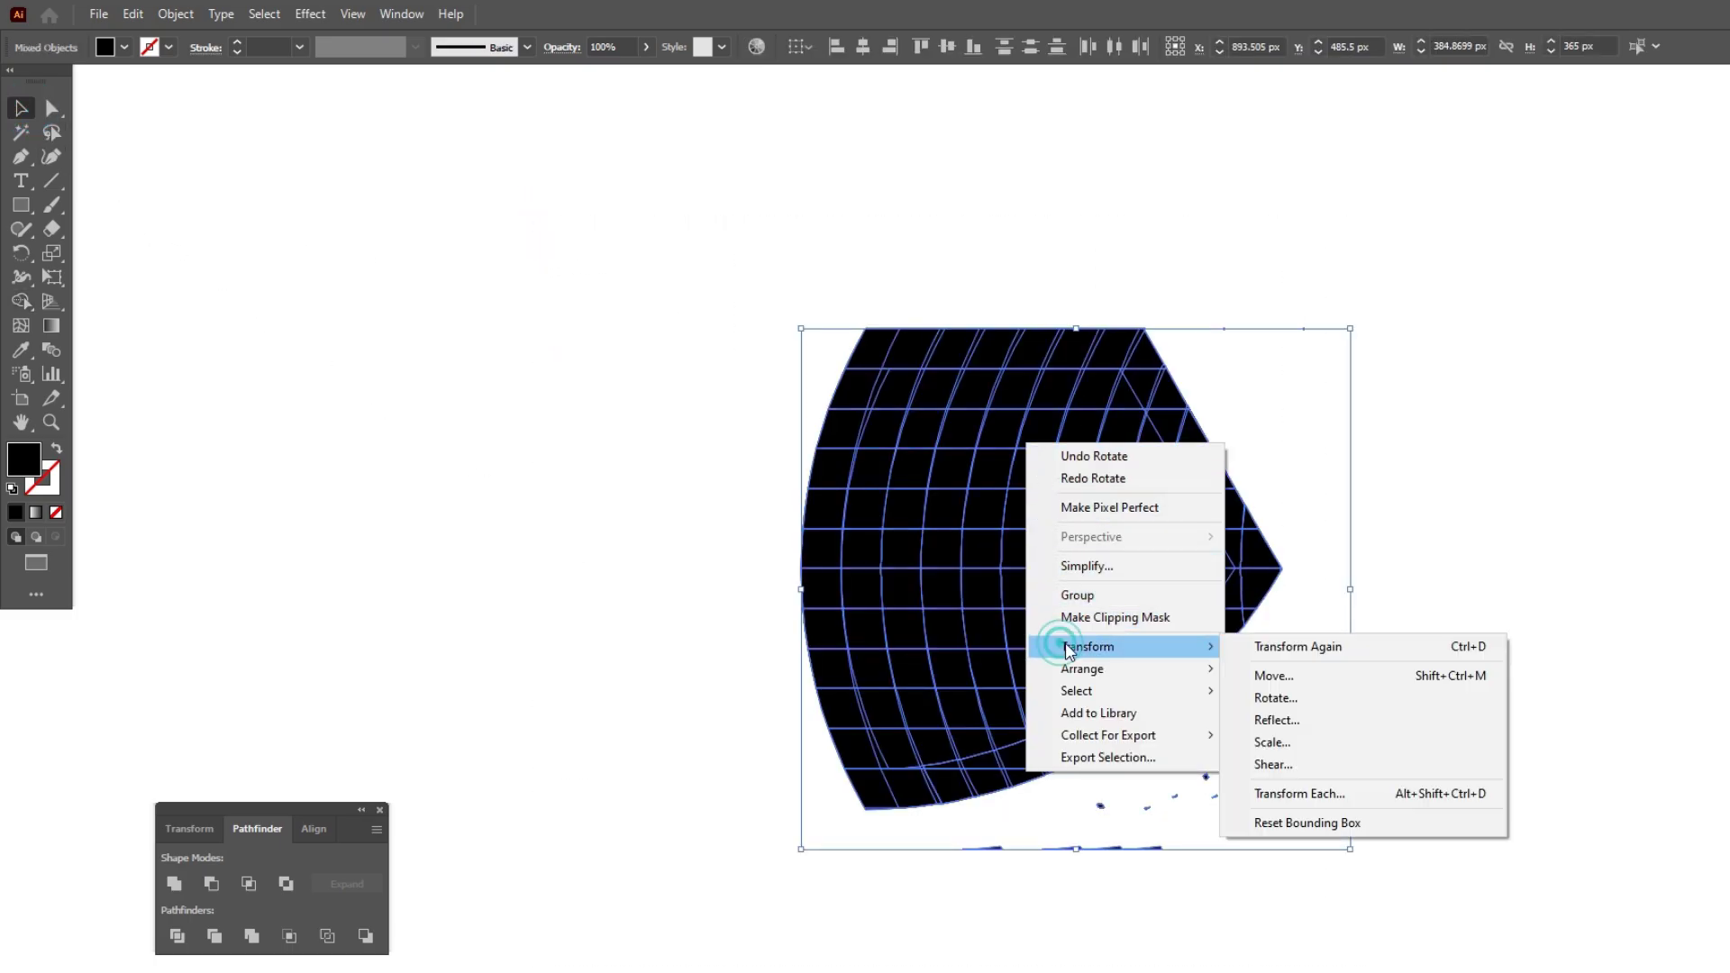
pyautogui.click(1284, 700)
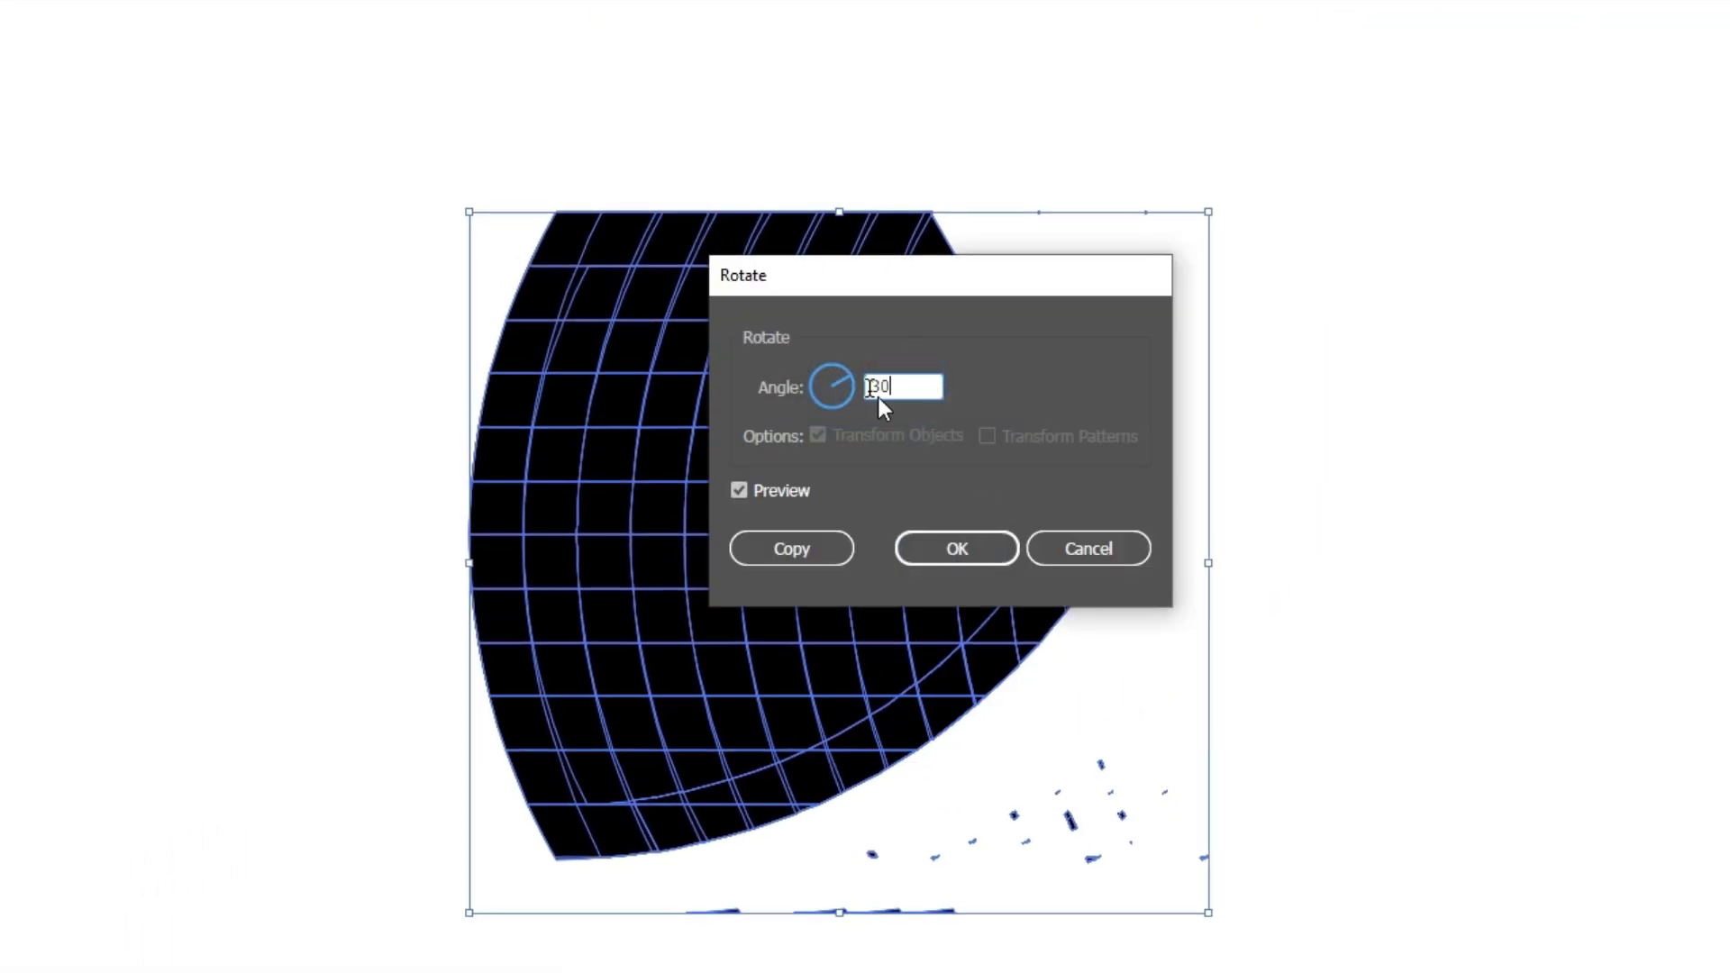
pyautogui.click(973, 548)
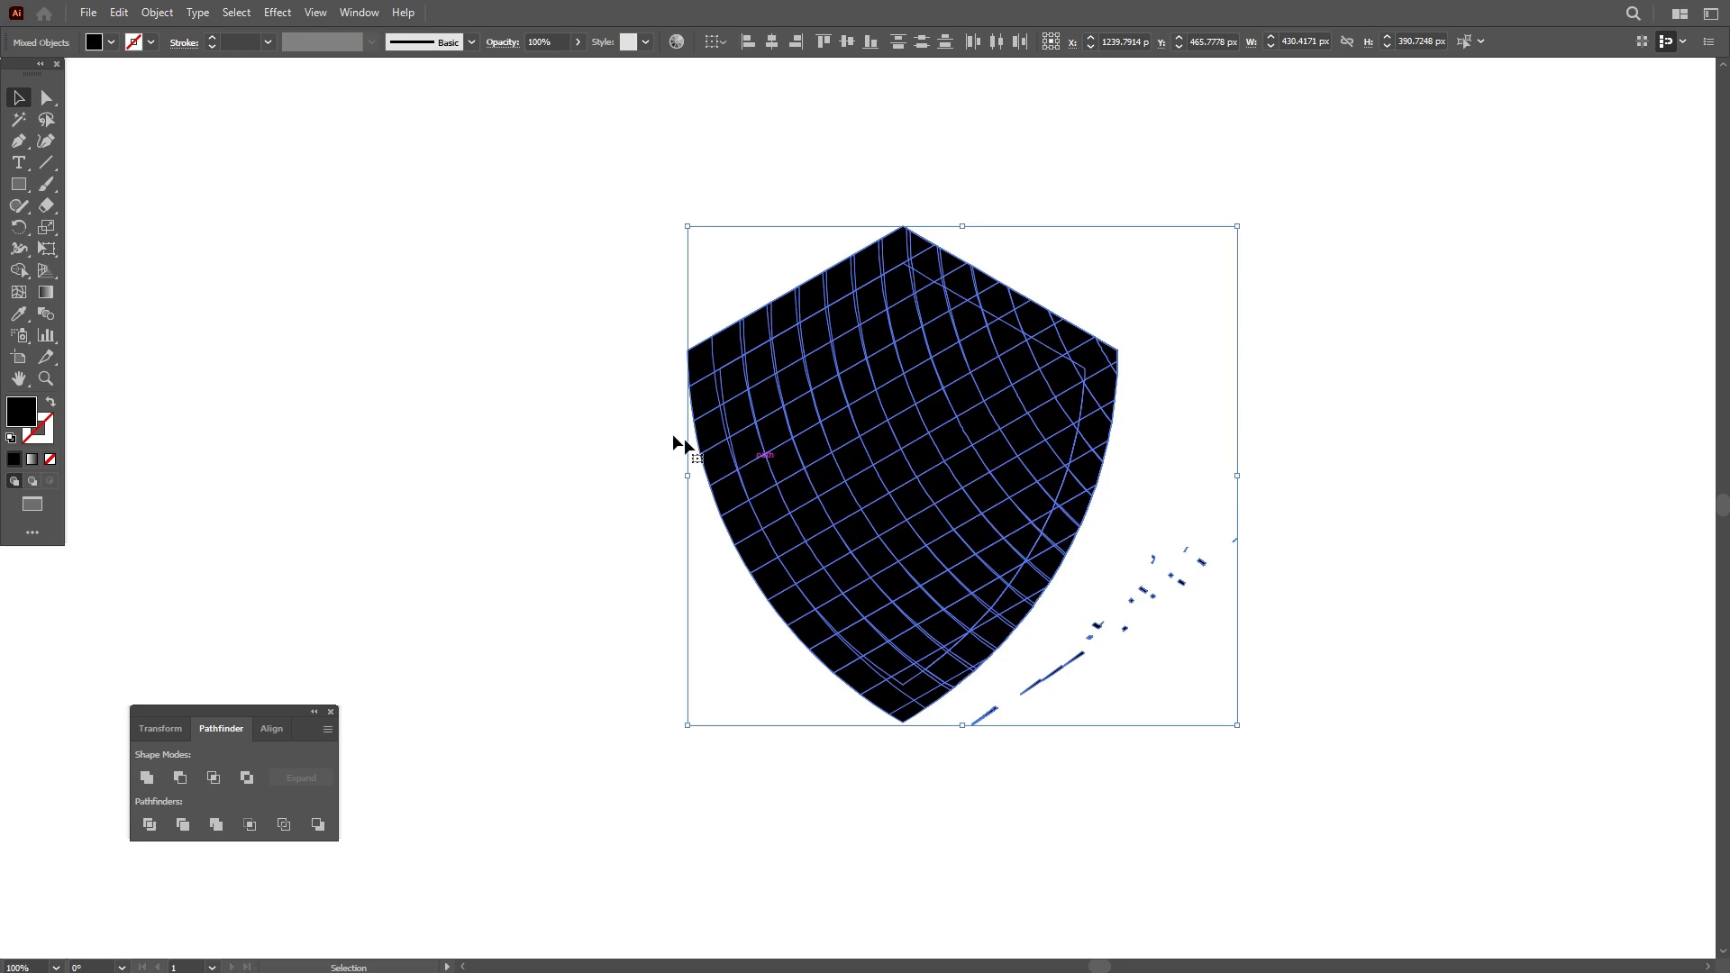
# Erase a long curved band and the parallel slanted bands with Shape Builder to carve out the E in the shield's upper half.
pyautogui.click(24, 272)
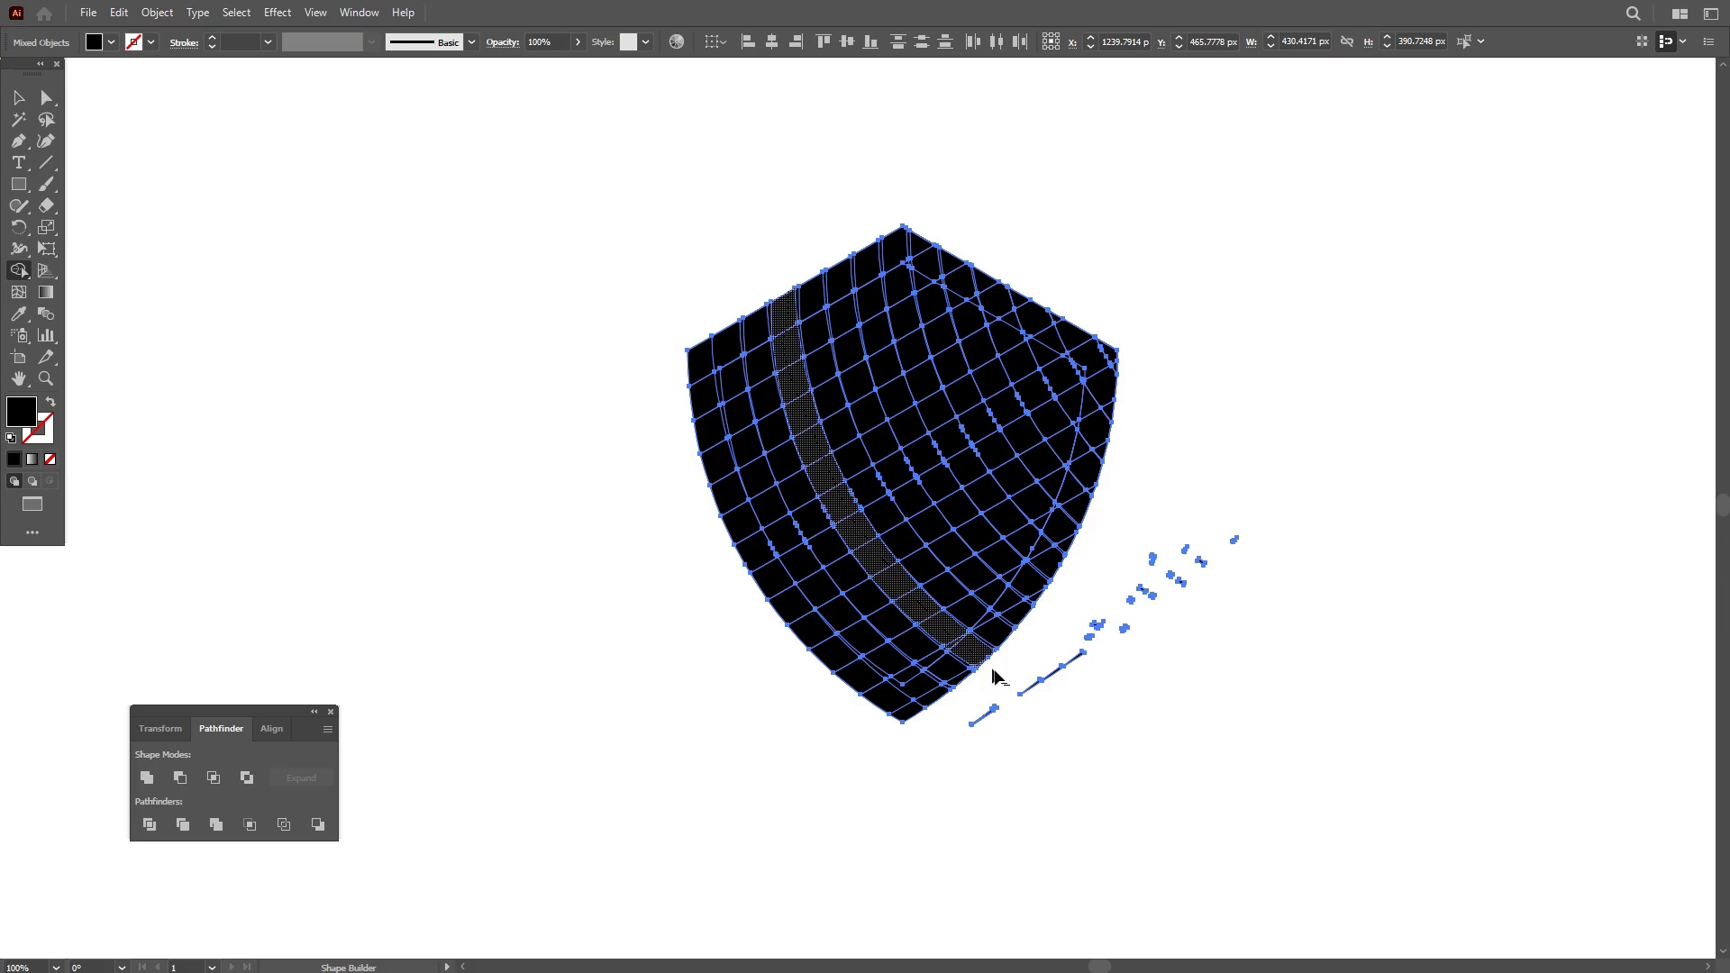
pyautogui.moveTo(994, 676); pyautogui.dragTo(1034, 653)
pyautogui.moveTo(856, 384); pyautogui.dragTo(1032, 281)
pyautogui.moveTo(842, 466); pyautogui.dragTo(1090, 319)
# Erase the curved and slanted cells in the lower-right quarter with Shape Builder to carve the H and the F.
pyautogui.scroll(2, 918, 491)
pyautogui.moveTo(848, 426); pyautogui.dragTo(939, 551)
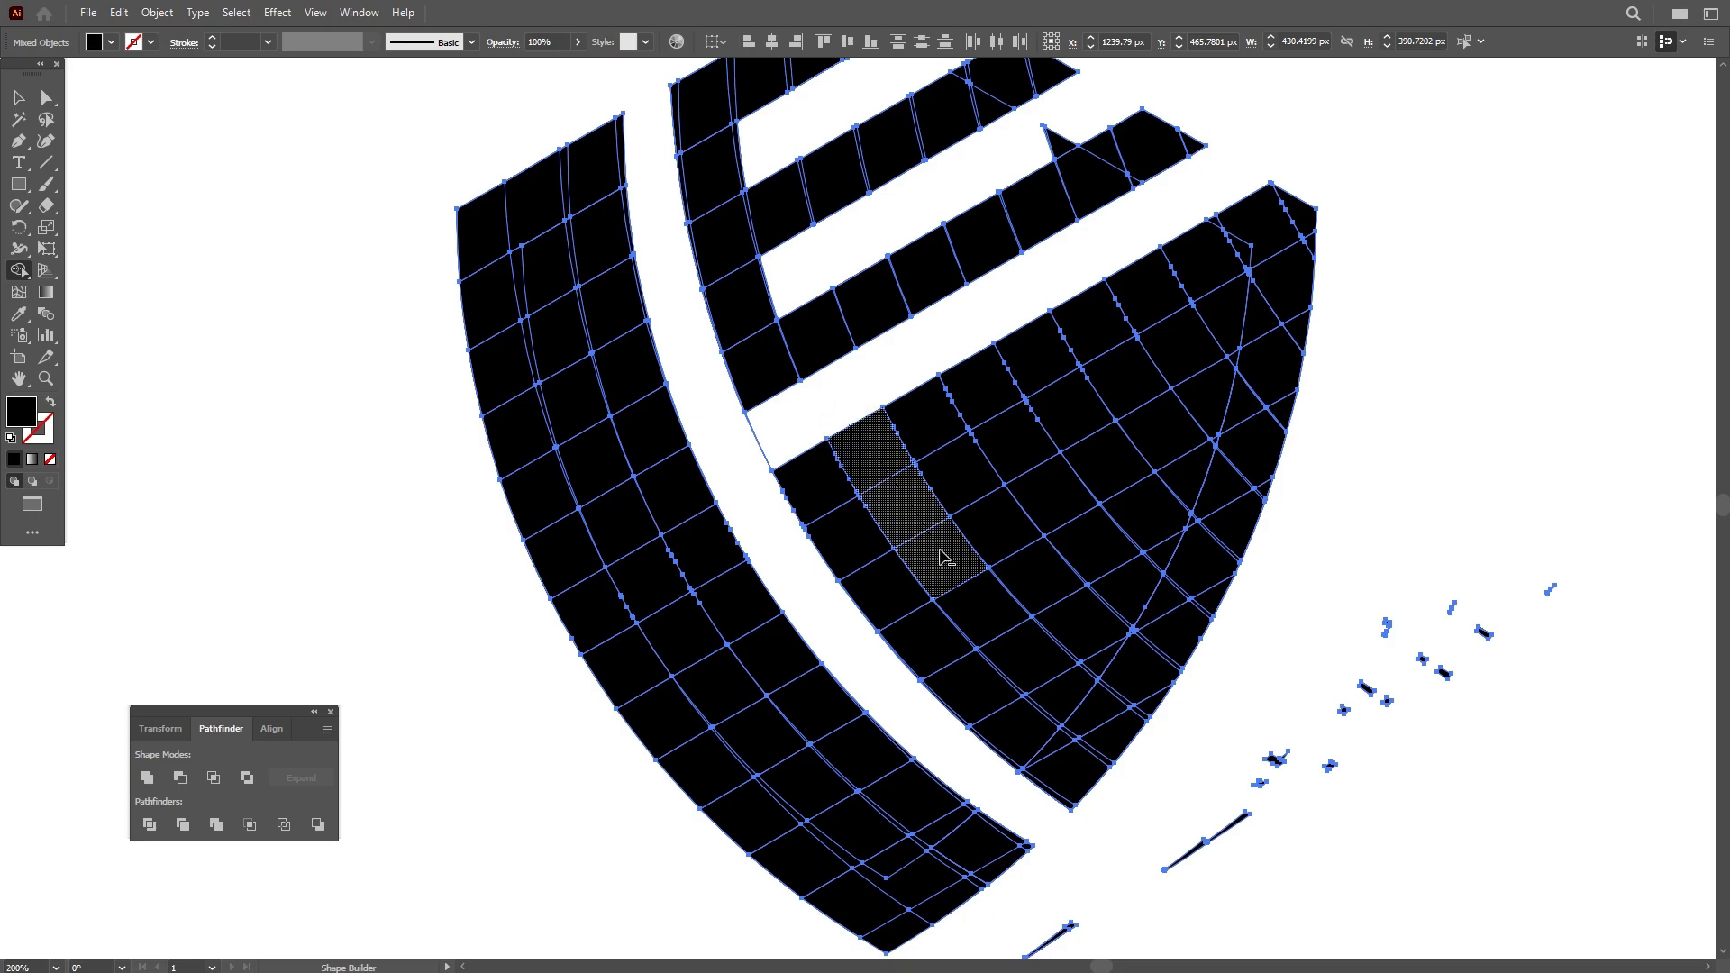
pyautogui.moveTo(1014, 641); pyautogui.dragTo(1130, 744)
pyautogui.moveTo(961, 339); pyautogui.dragTo(1276, 692)
pyautogui.moveTo(1117, 375); pyautogui.dragTo(1362, 234)
pyautogui.moveTo(1183, 479); pyautogui.dragTo(1346, 392)
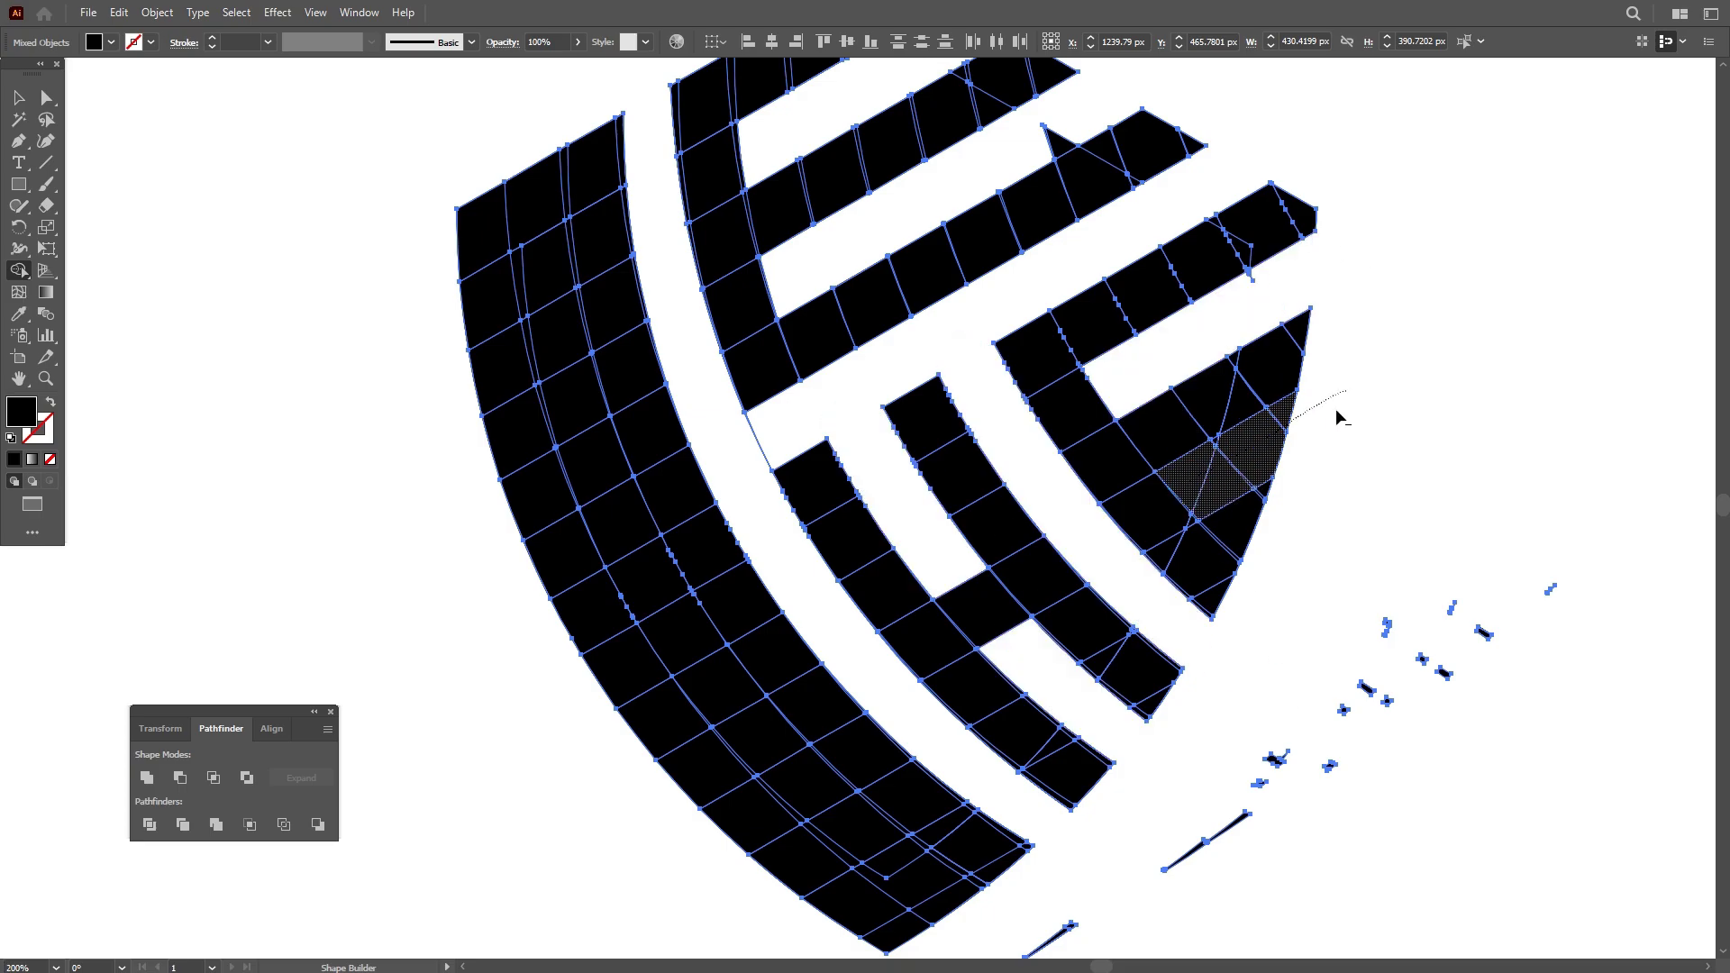
pyautogui.click(1227, 524)
pyautogui.moveTo(1250, 477); pyautogui.dragTo(1279, 504)
# Erase the inner curved gaps in the shield's left part with Shape Builder to form the S.
pyautogui.scroll(-1, 914, 486)
pyautogui.moveTo(736, 498); pyautogui.dragTo(687, 486)
pyautogui.moveTo(699, 470)
pyautogui.mouseDown()
pyautogui.moveTo(609, 403)
pyautogui.moveTo(598, 419)
pyautogui.mouseUp()
pyautogui.moveTo(639, 617)
pyautogui.mouseDown()
pyautogui.moveTo(743, 649)
pyautogui.moveTo(846, 755)
pyautogui.moveTo(772, 714)
pyautogui.mouseUp()
# Erase the row of stray fragments beyond the shield's lower-right edge with Shape Builder.
pyautogui.scroll(2, 987, 795)
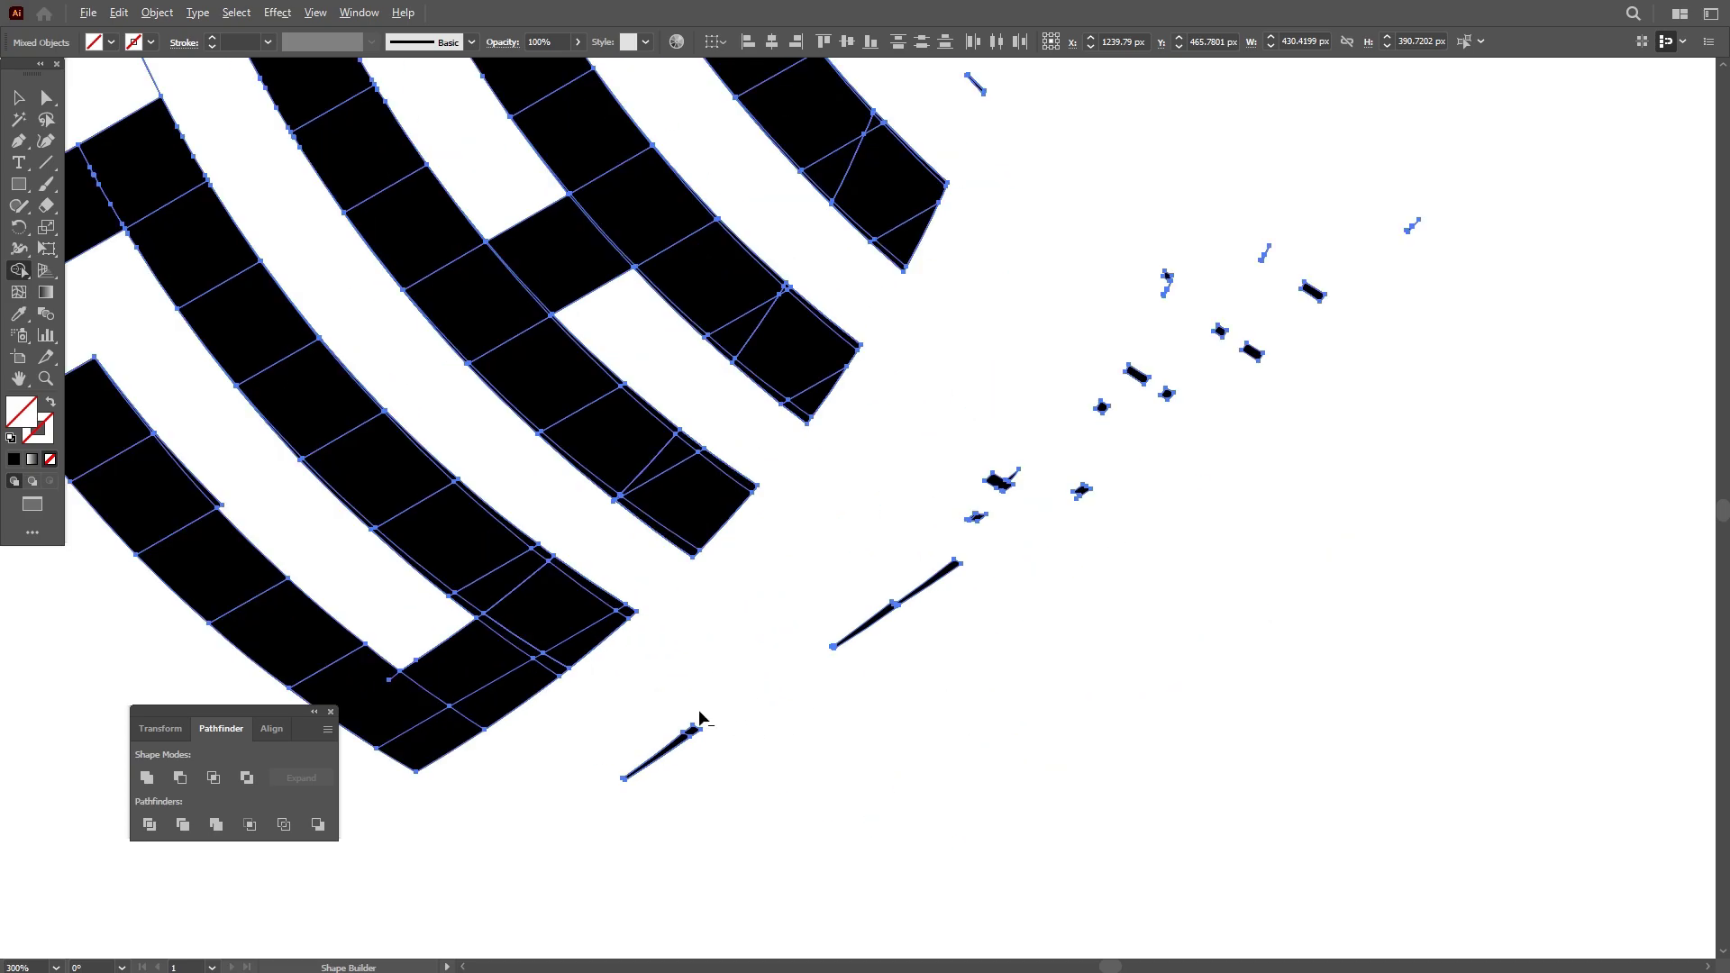
pyautogui.click(670, 746)
pyautogui.moveTo(678, 743)
pyautogui.mouseDown()
pyautogui.moveTo(847, 638)
pyautogui.moveTo(1156, 318)
pyautogui.moveTo(1451, 181)
pyautogui.moveTo(1428, 211)
pyautogui.mouseUp()
# Erase the thin slivers left along the slanted gaps and in the central divide between the letters.
pyautogui.scroll(-4, 1113, 508)
pyautogui.scroll(7, 1009, 310)
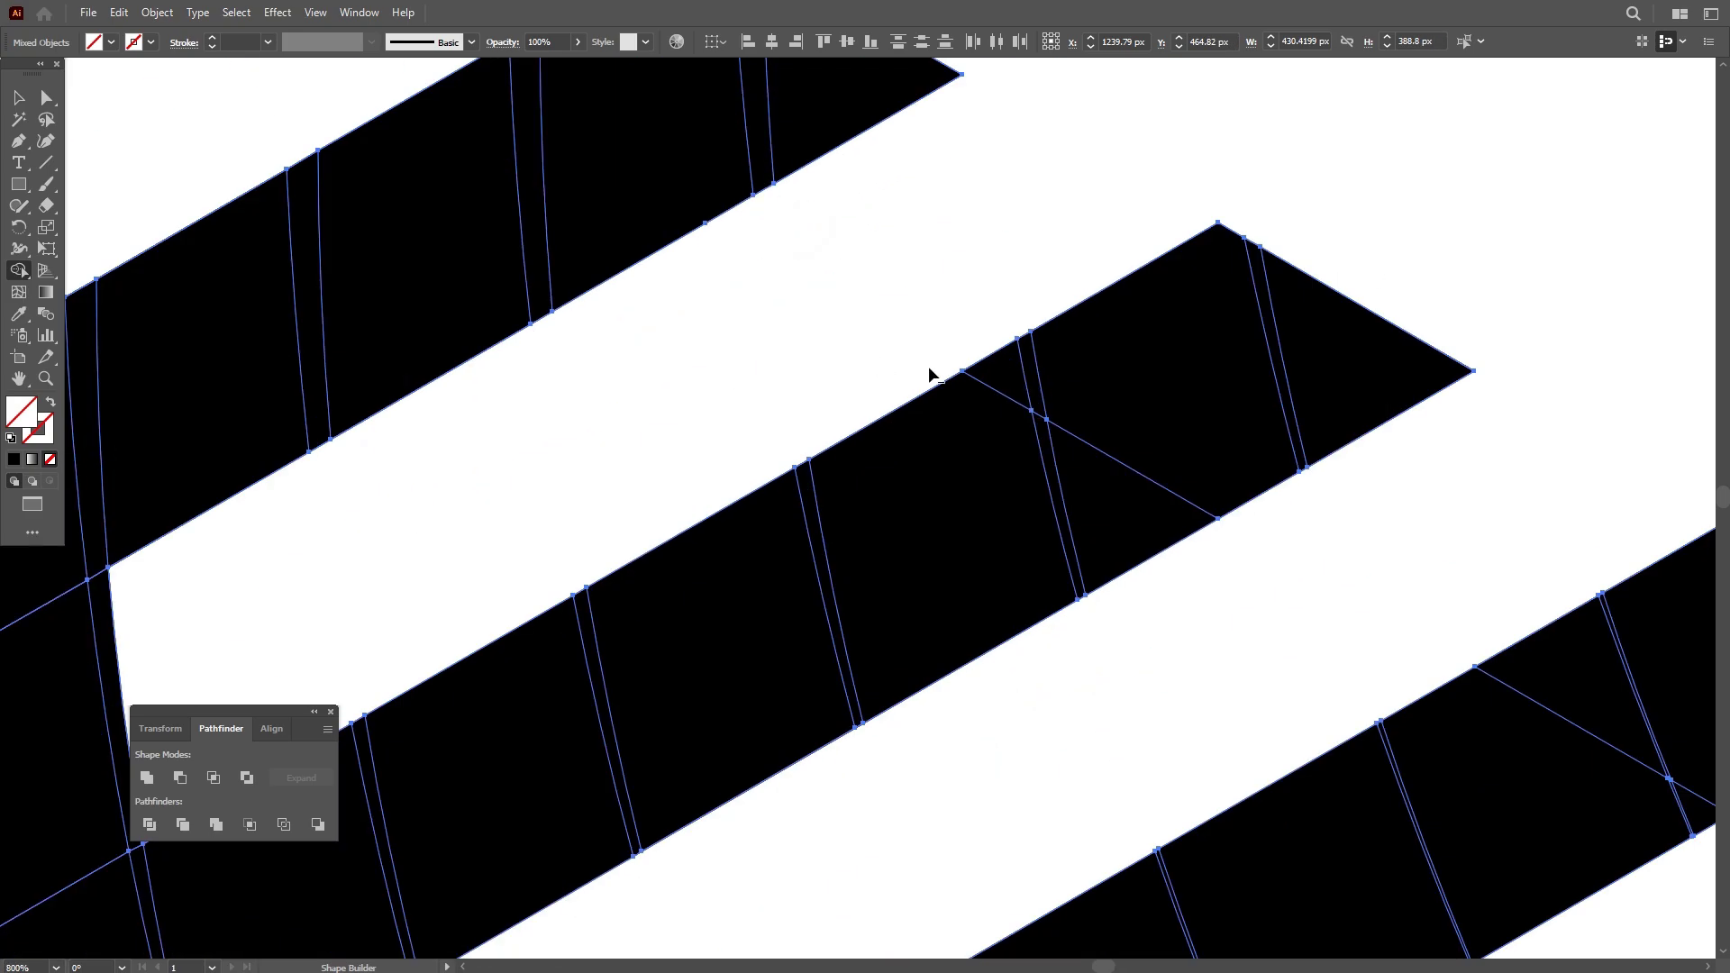
pyautogui.scroll(-3, 929, 374)
pyautogui.scroll(5, 1009, 450)
pyautogui.moveTo(1106, 420); pyautogui.dragTo(1009, 452)
pyautogui.scroll(-5, 1009, 452)
pyautogui.moveTo(1088, 745); pyautogui.dragTo(1019, 419)
pyautogui.scroll(3, 360, 433)
pyautogui.moveTo(198, 523); pyautogui.dragTo(615, 431)
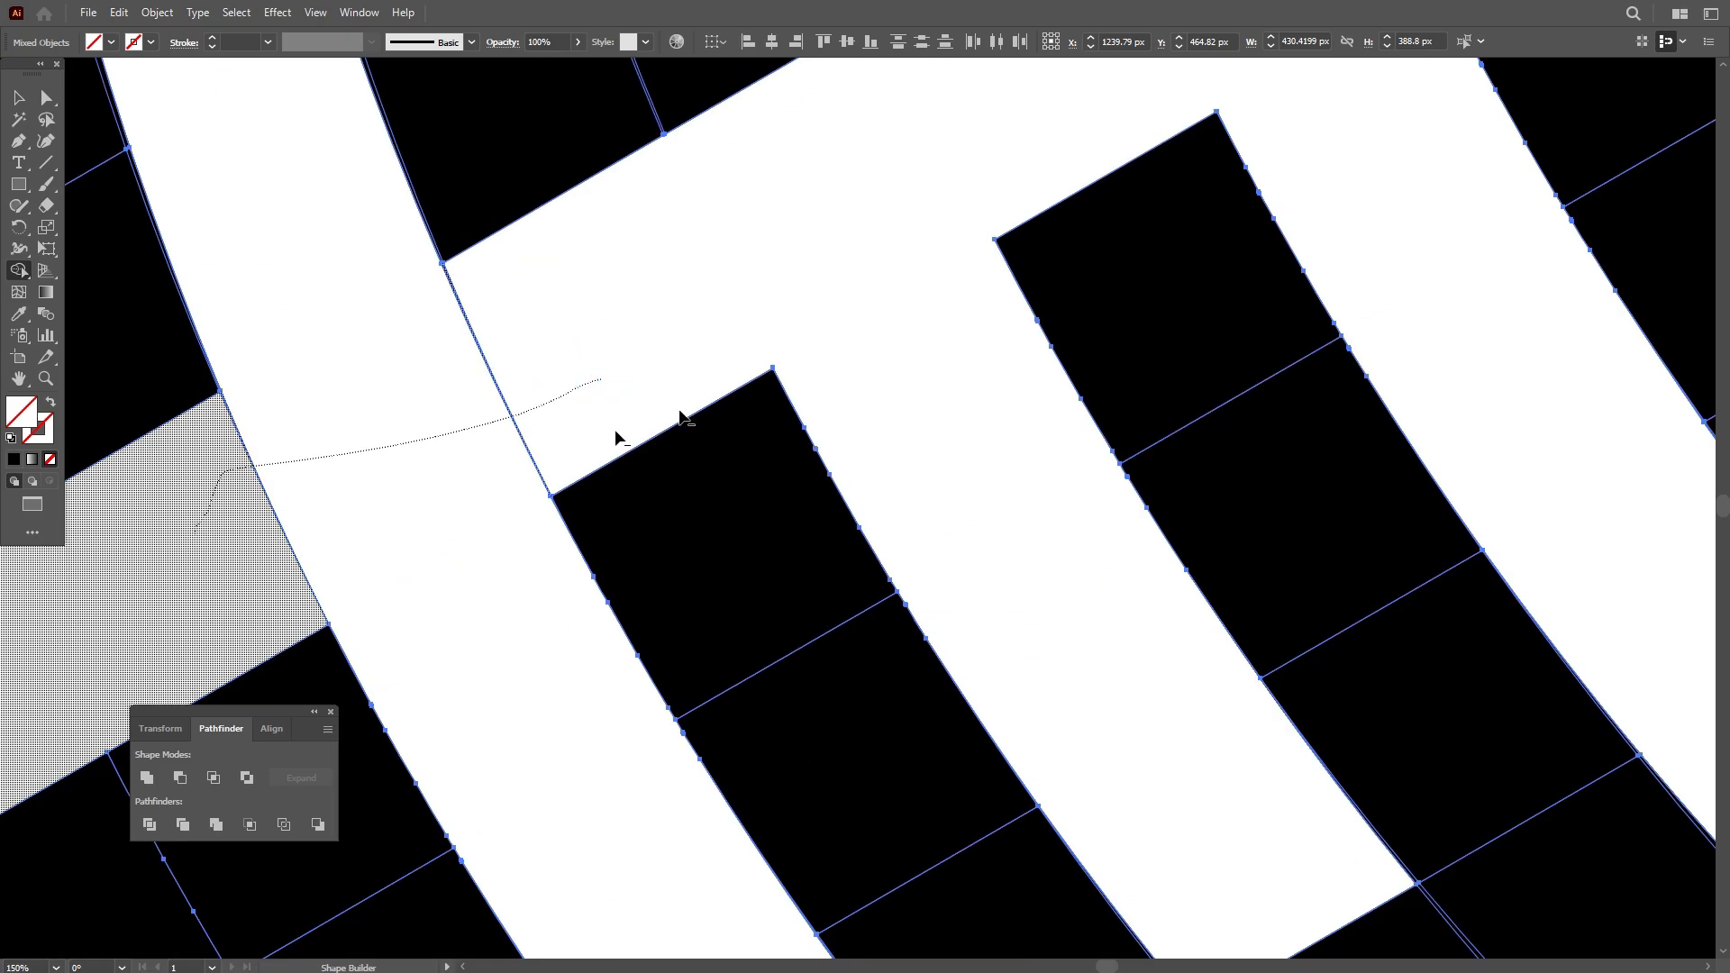
# Erase the remaining slivers beside the curved gaps of the S in the shield's lower left.
pyautogui.scroll(-4, 631, 432)
pyautogui.scroll(5, 742, 522)
pyautogui.keyDown('alt'); pyautogui.click(742, 521); pyautogui.keyUp('alt')
pyautogui.moveTo(842, 793); pyautogui.dragTo(743, 519)
pyautogui.keyDown('alt'); pyautogui.click(799, 613); pyautogui.keyUp('alt')
pyautogui.scroll(-5, 799, 614)
pyautogui.scroll(4, 772, 672)
pyautogui.moveTo(721, 600); pyautogui.dragTo(537, 342)
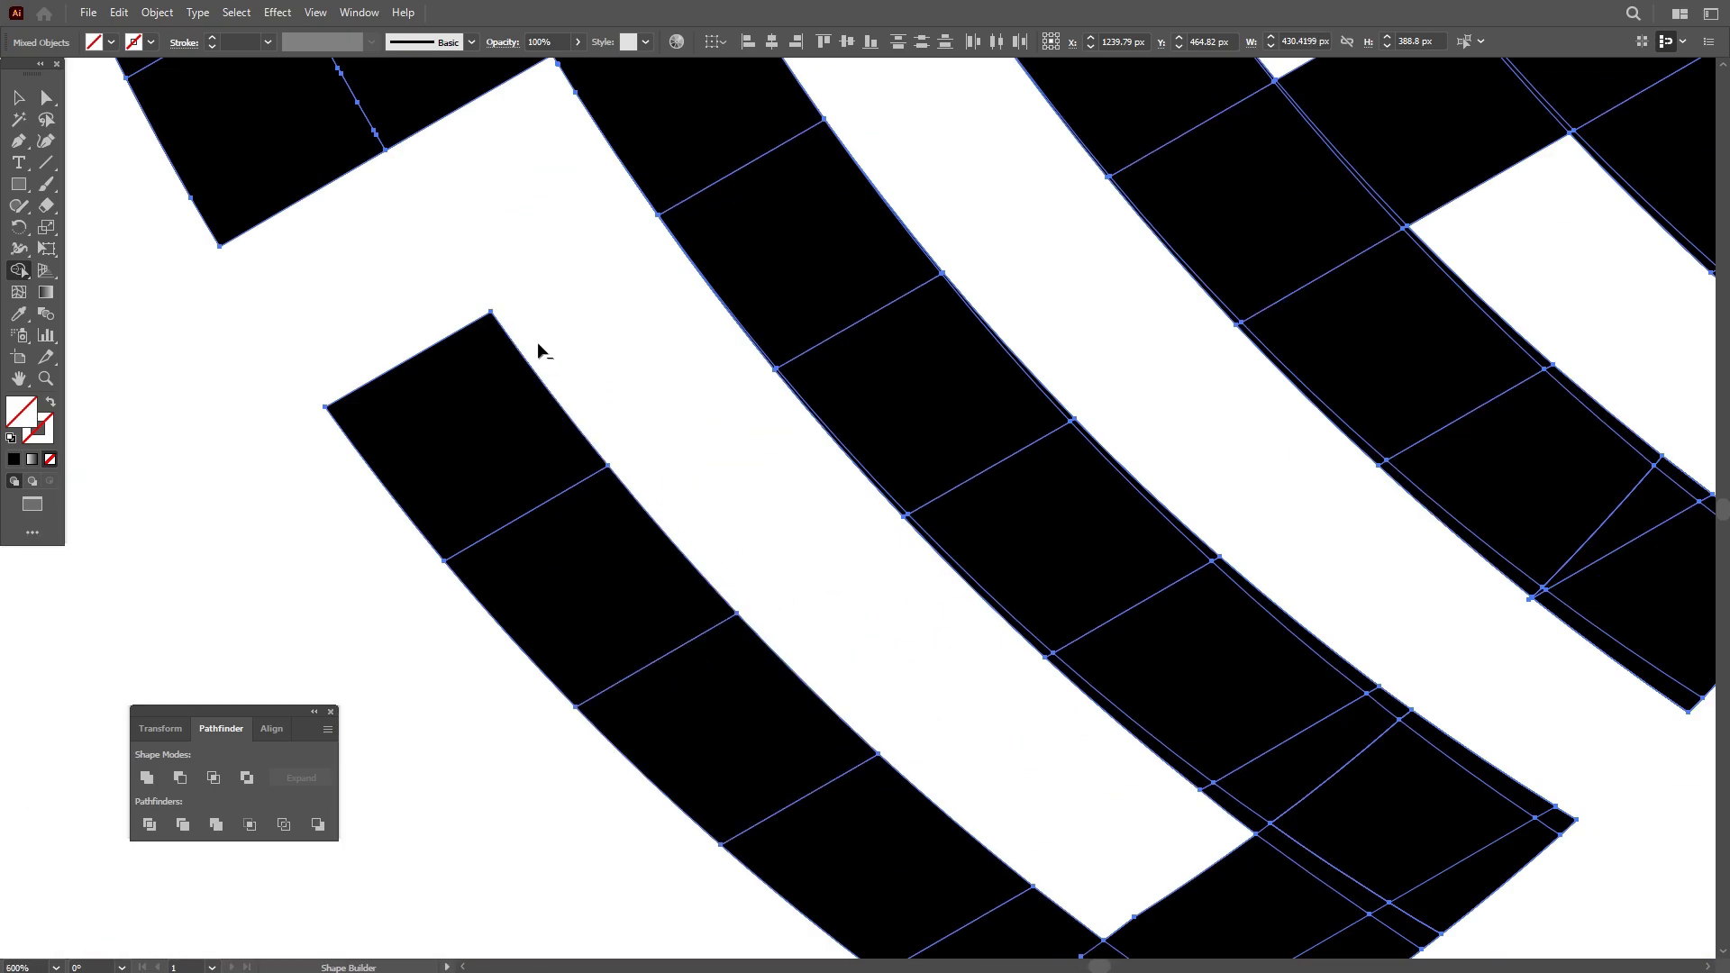
# Examine the carved letter edges up close for any leftover slivers.
pyautogui.scroll(-4, 577, 486)
pyautogui.scroll(5, 955, 540)
pyautogui.scroll(1, 838, 618)
pyautogui.scroll(-5, 901, 667)
pyautogui.scroll(5, 612, 261)
pyautogui.scroll(-4, 574, 543)
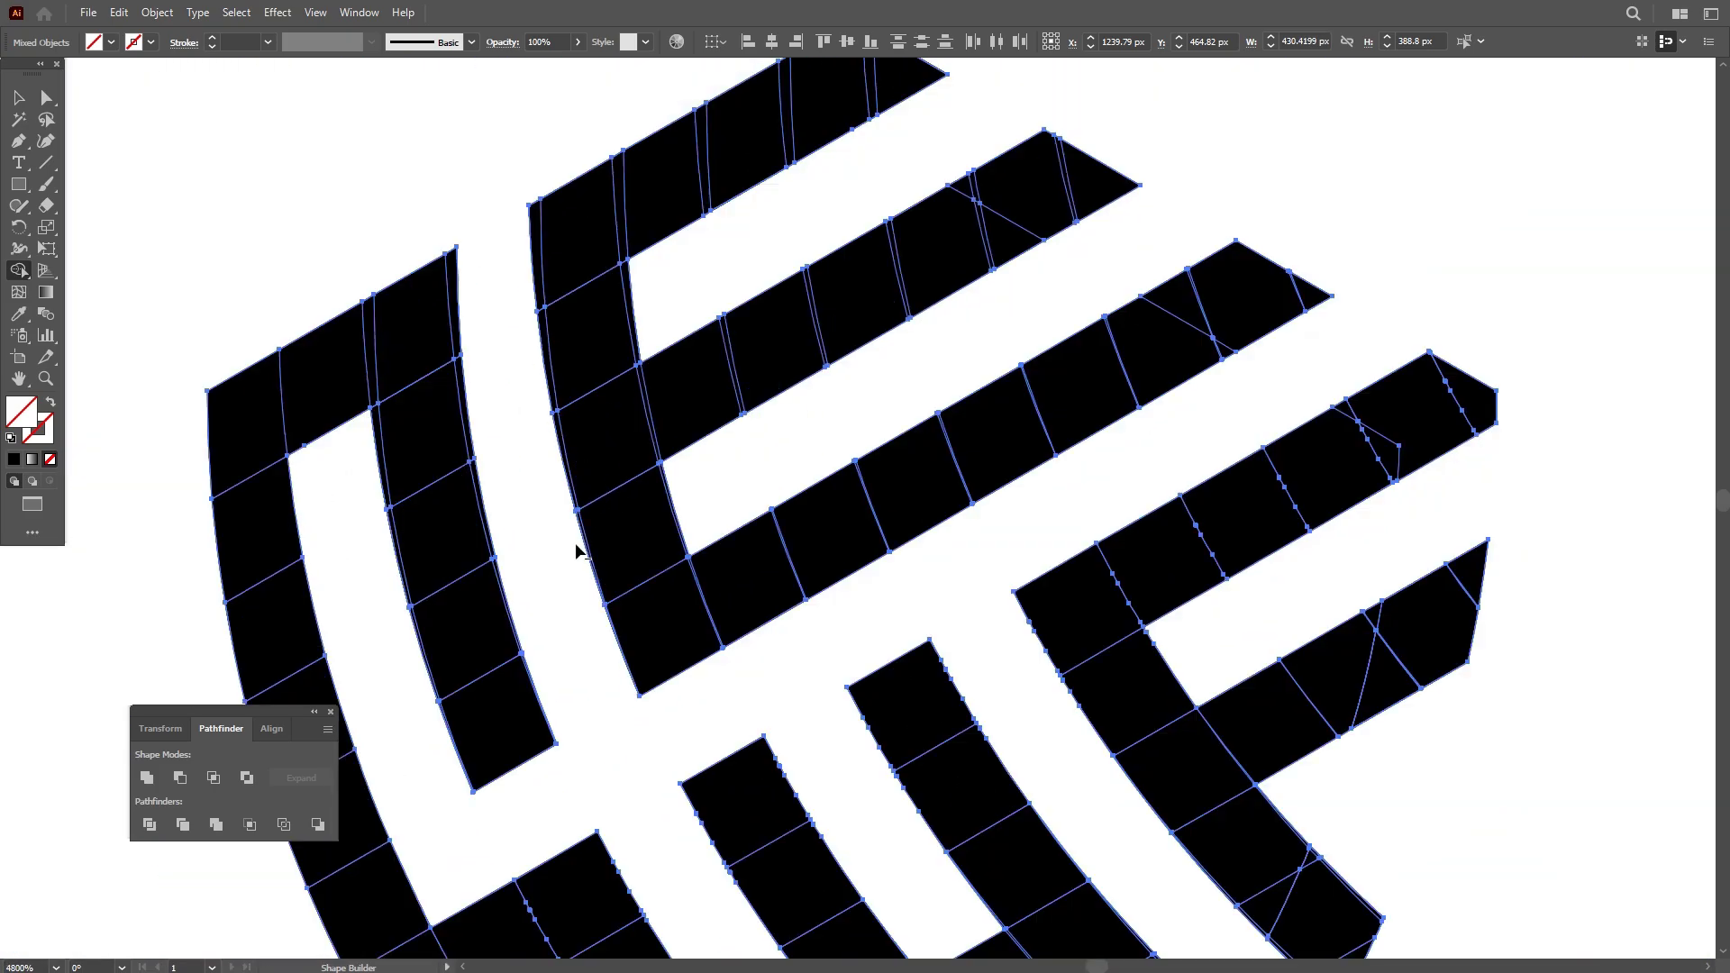
pyautogui.scroll(-2, 992, 216)
pyautogui.scroll(-1, 340, 336)
# Deselect the artwork and delete the stray fragments remaining outside the shield's right and lower-right edges.
pyautogui.press('v')
pyautogui.click(340, 336)
pyautogui.moveTo(1076, 482); pyautogui.dragTo(895, 549)
pyautogui.press('Delete')
pyautogui.moveTo(1063, 646); pyautogui.dragTo(847, 613)
pyautogui.press('Delete')
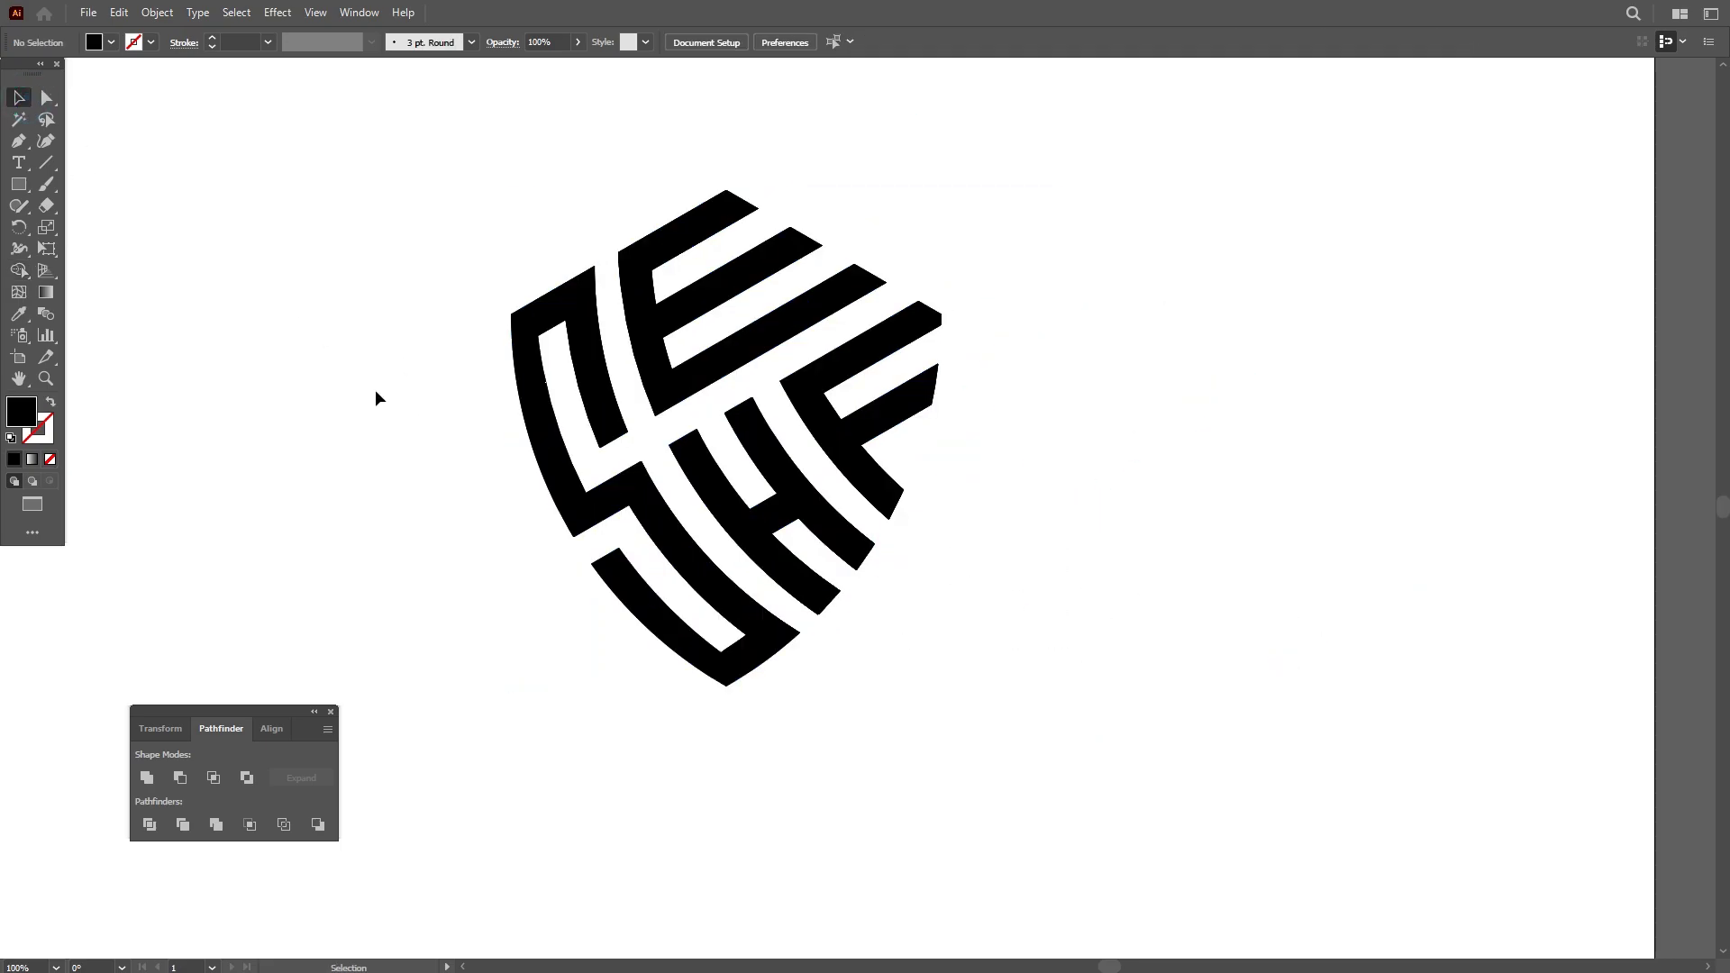
# Unite all the shield pieces with Pathfinder, fill the result with black and deselect it.
pyautogui.moveTo(293, 220); pyautogui.dragTo(1033, 751)
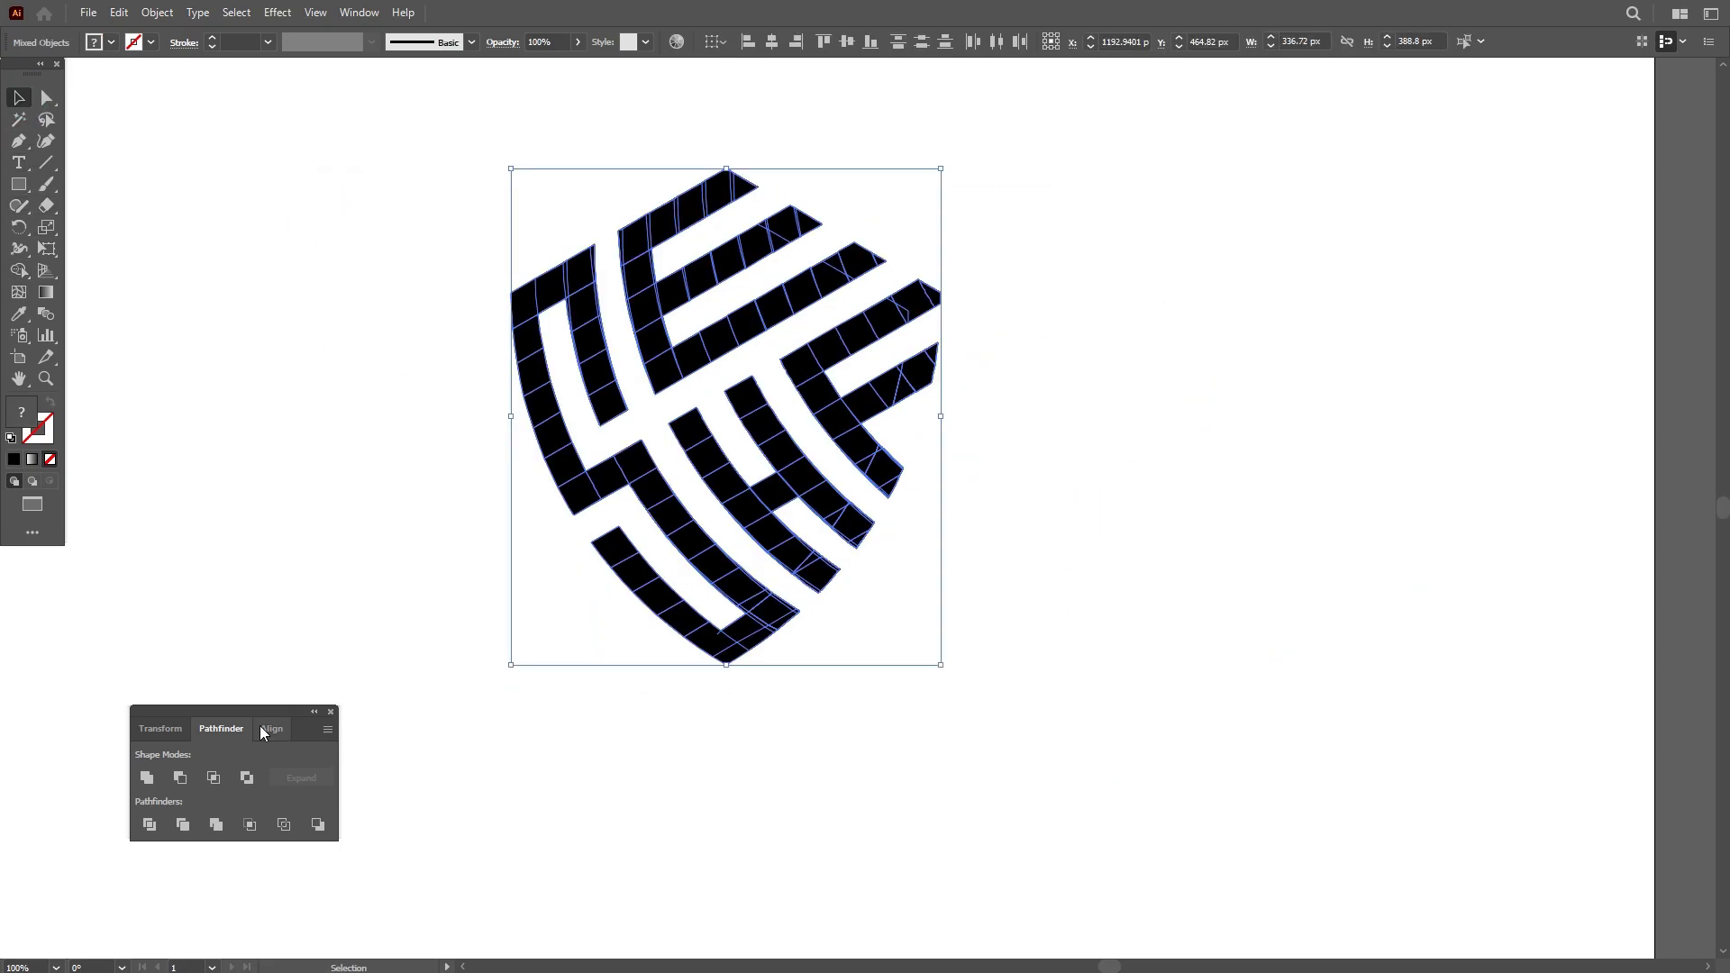
pyautogui.click(145, 777)
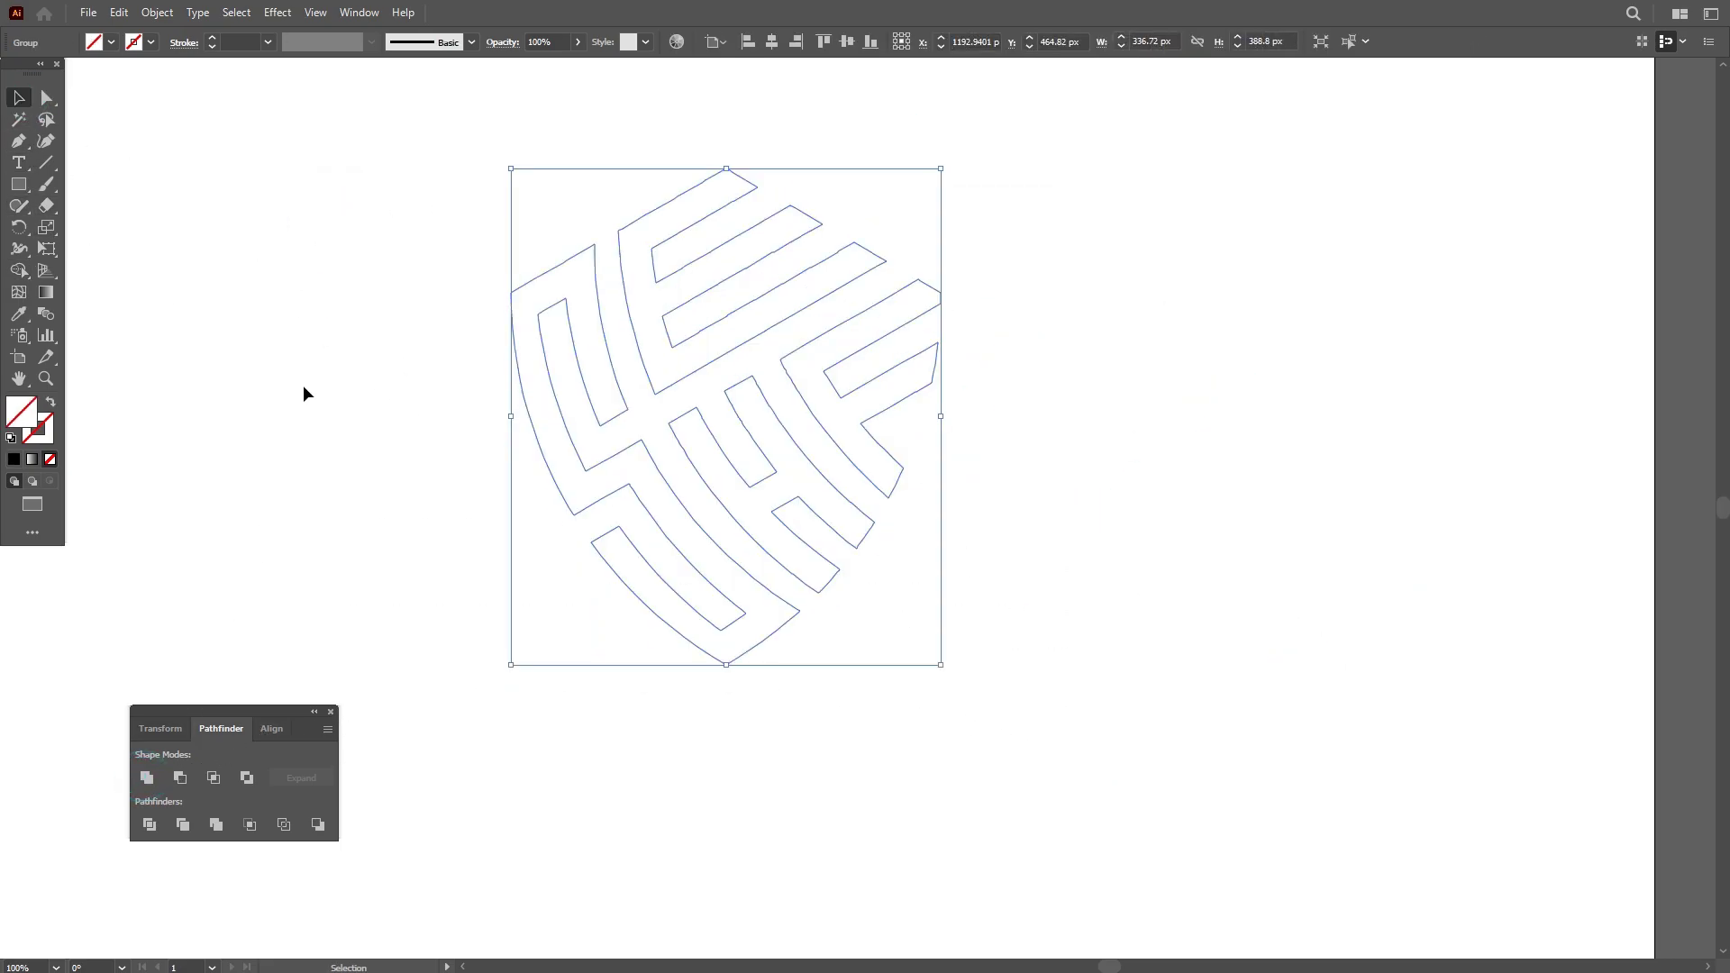
pyautogui.doubleClick(21, 412)
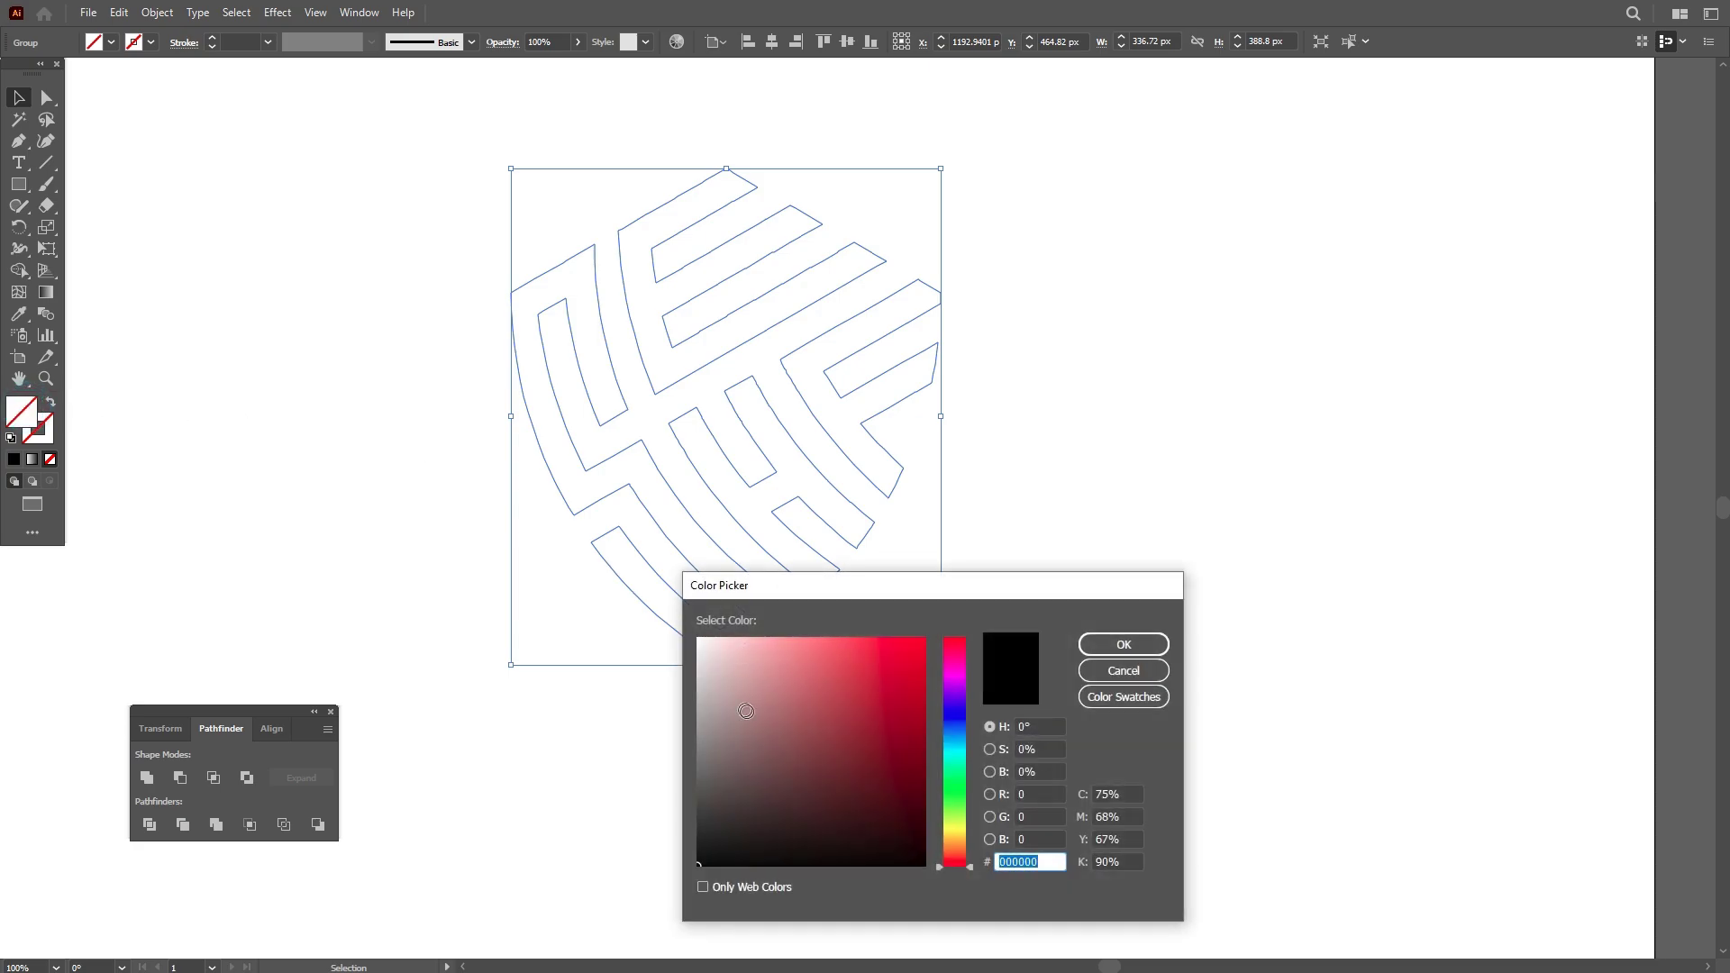
pyautogui.click(1121, 646)
pyautogui.click(417, 279)
# Try stroke weights of 3 pt and 10 pt on the united shield, settling on 9 pt.
pyautogui.moveTo(614, 293); pyautogui.dragTo(636, 293)
pyautogui.click(235, 43)
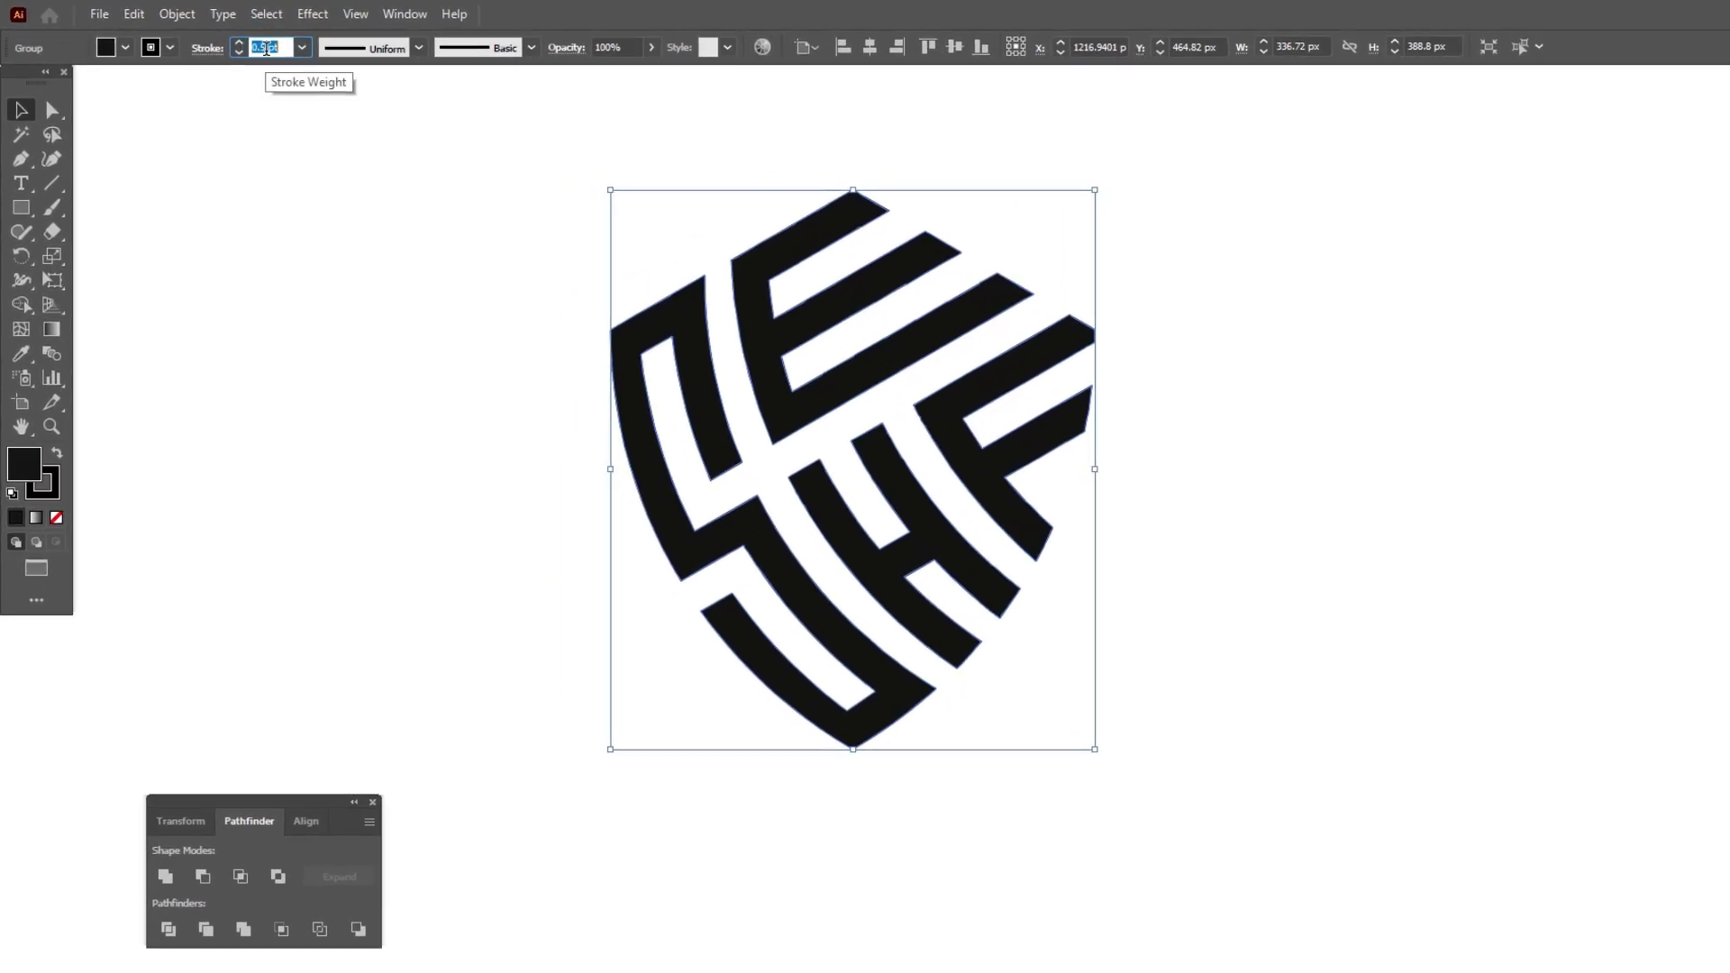
pyautogui.write('3')
pyautogui.press('Return')
pyautogui.write('10')
pyautogui.press('Return')
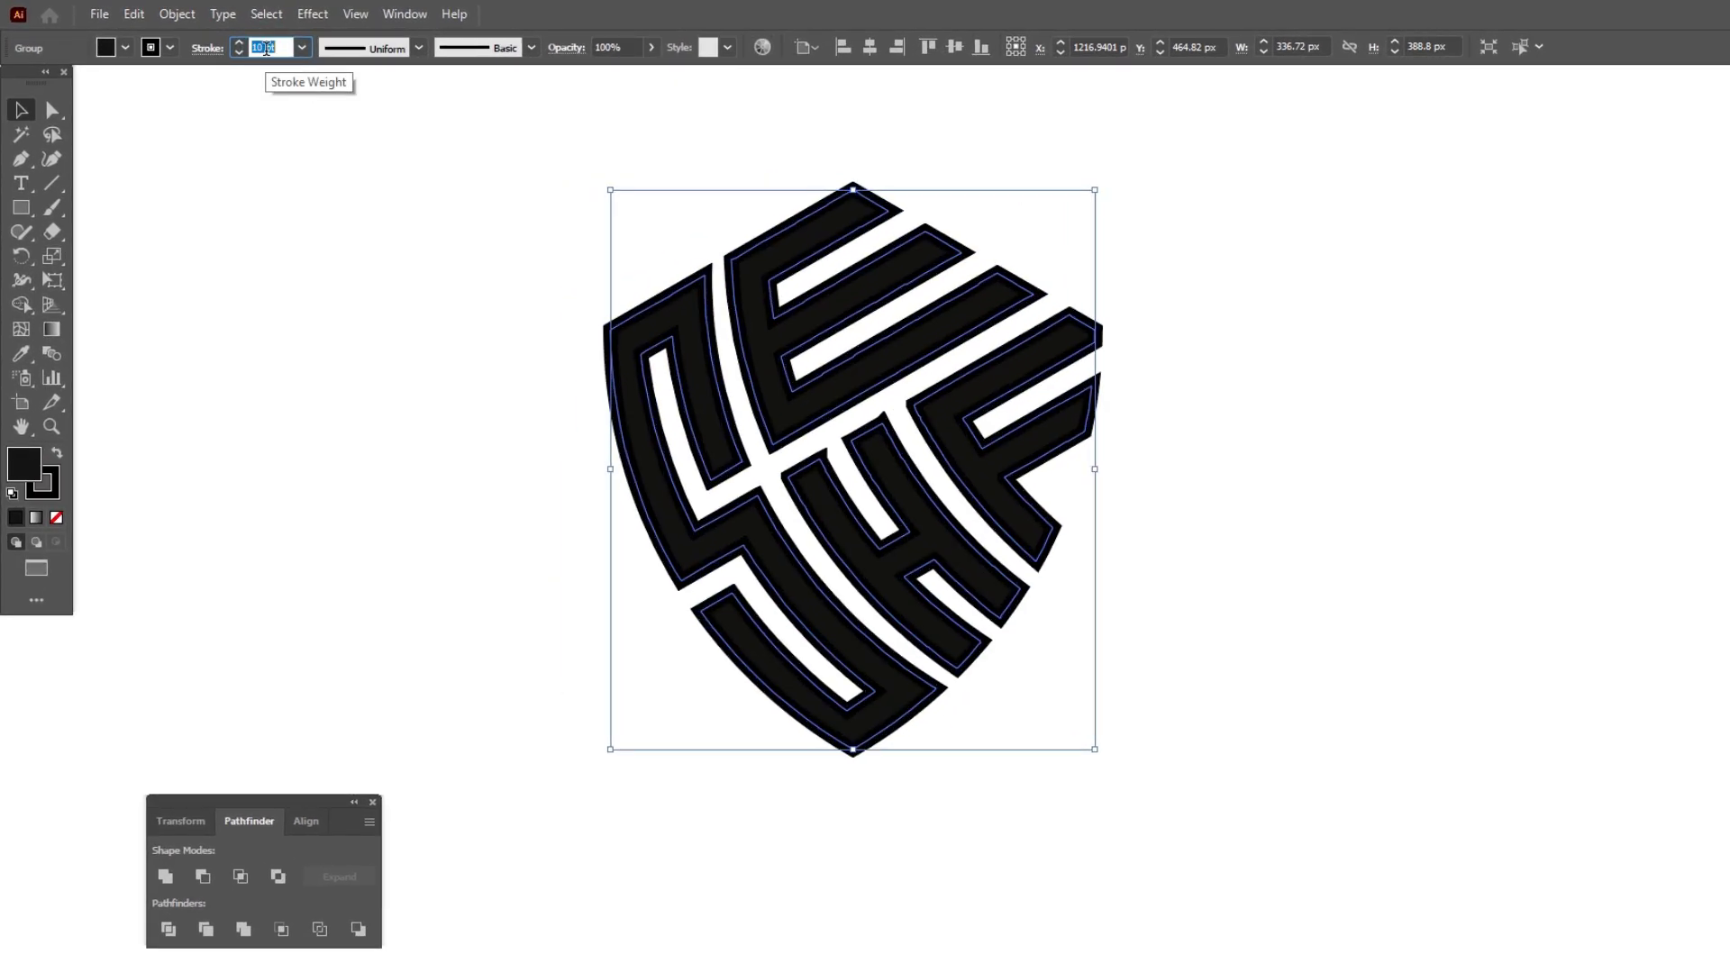
pyautogui.write('9')
pyautogui.press('Return')
# Expand the shield's fill and stroke, unite the resulting shapes with Pathfinder and deselect.
pyautogui.click(176, 12)
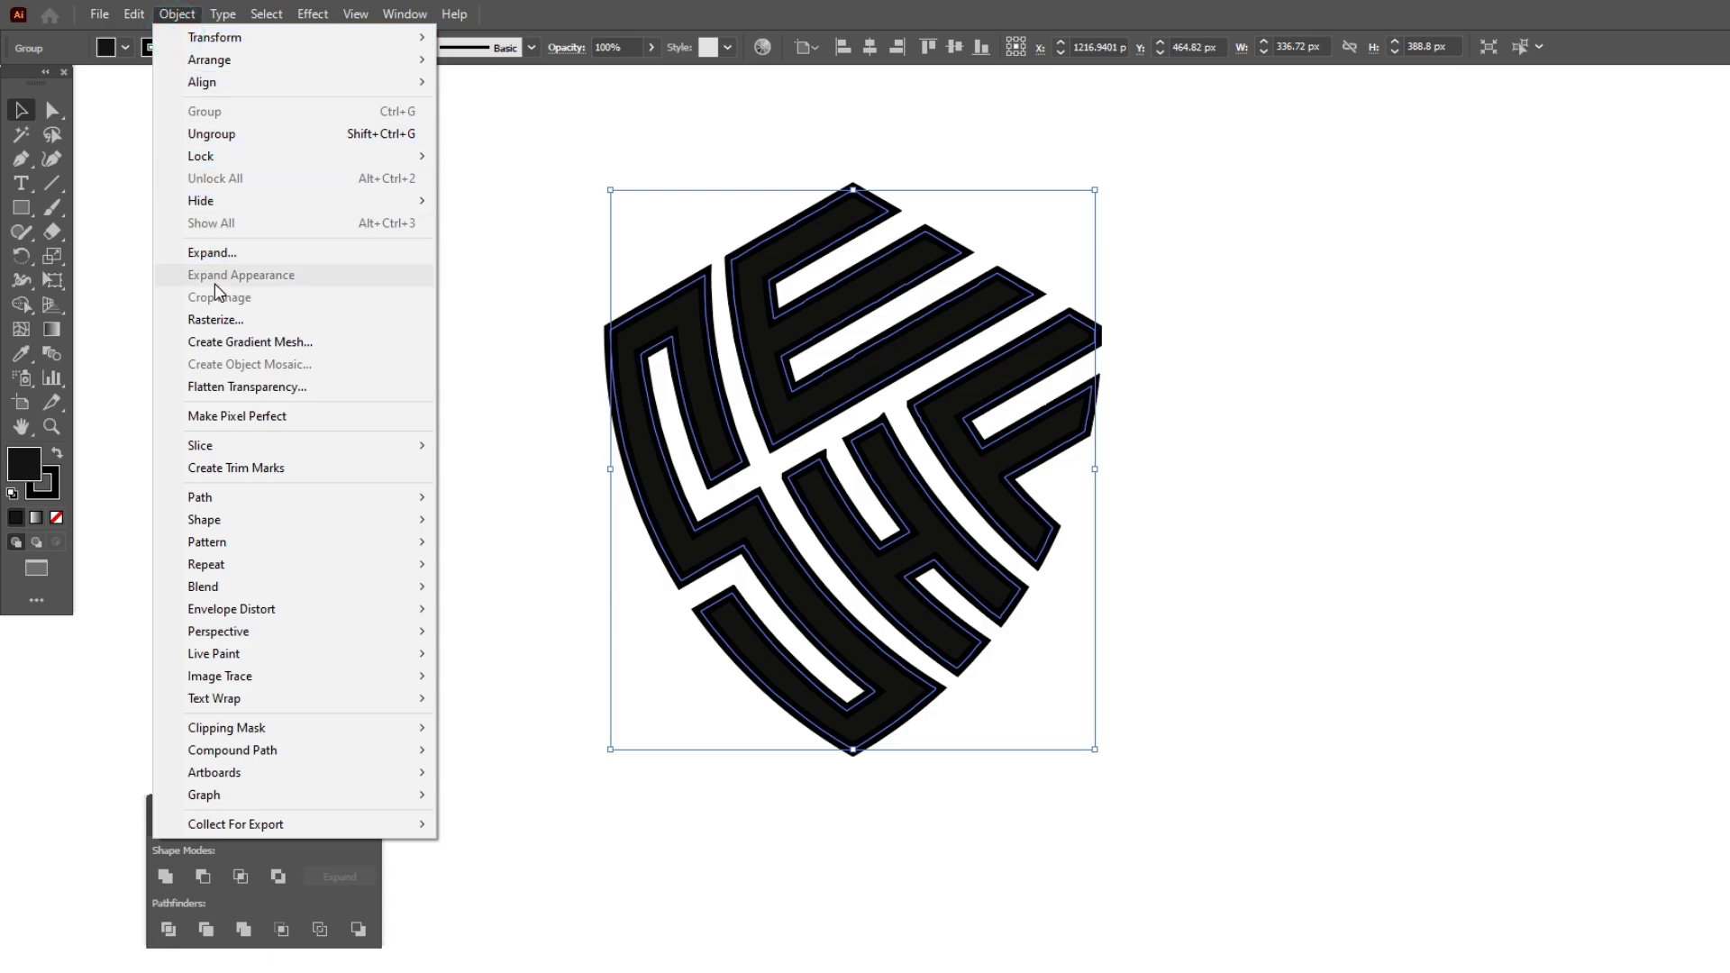
pyautogui.click(196, 250)
pyautogui.click(556, 600)
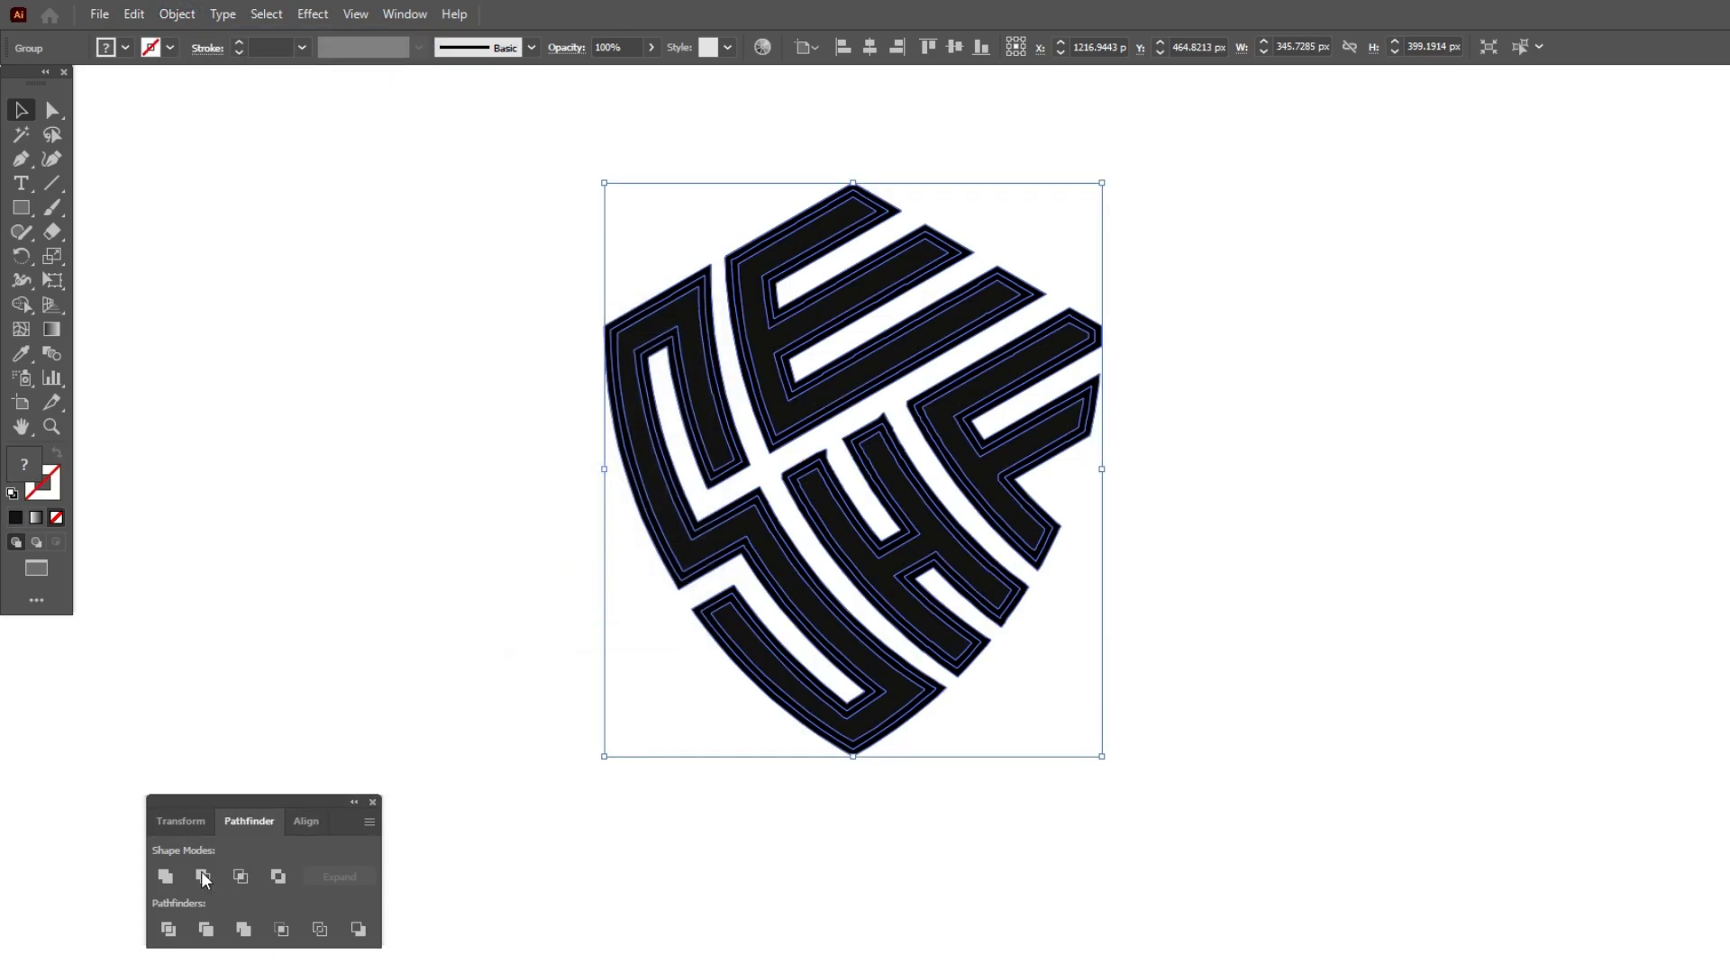
pyautogui.click(166, 876)
pyautogui.click(261, 552)
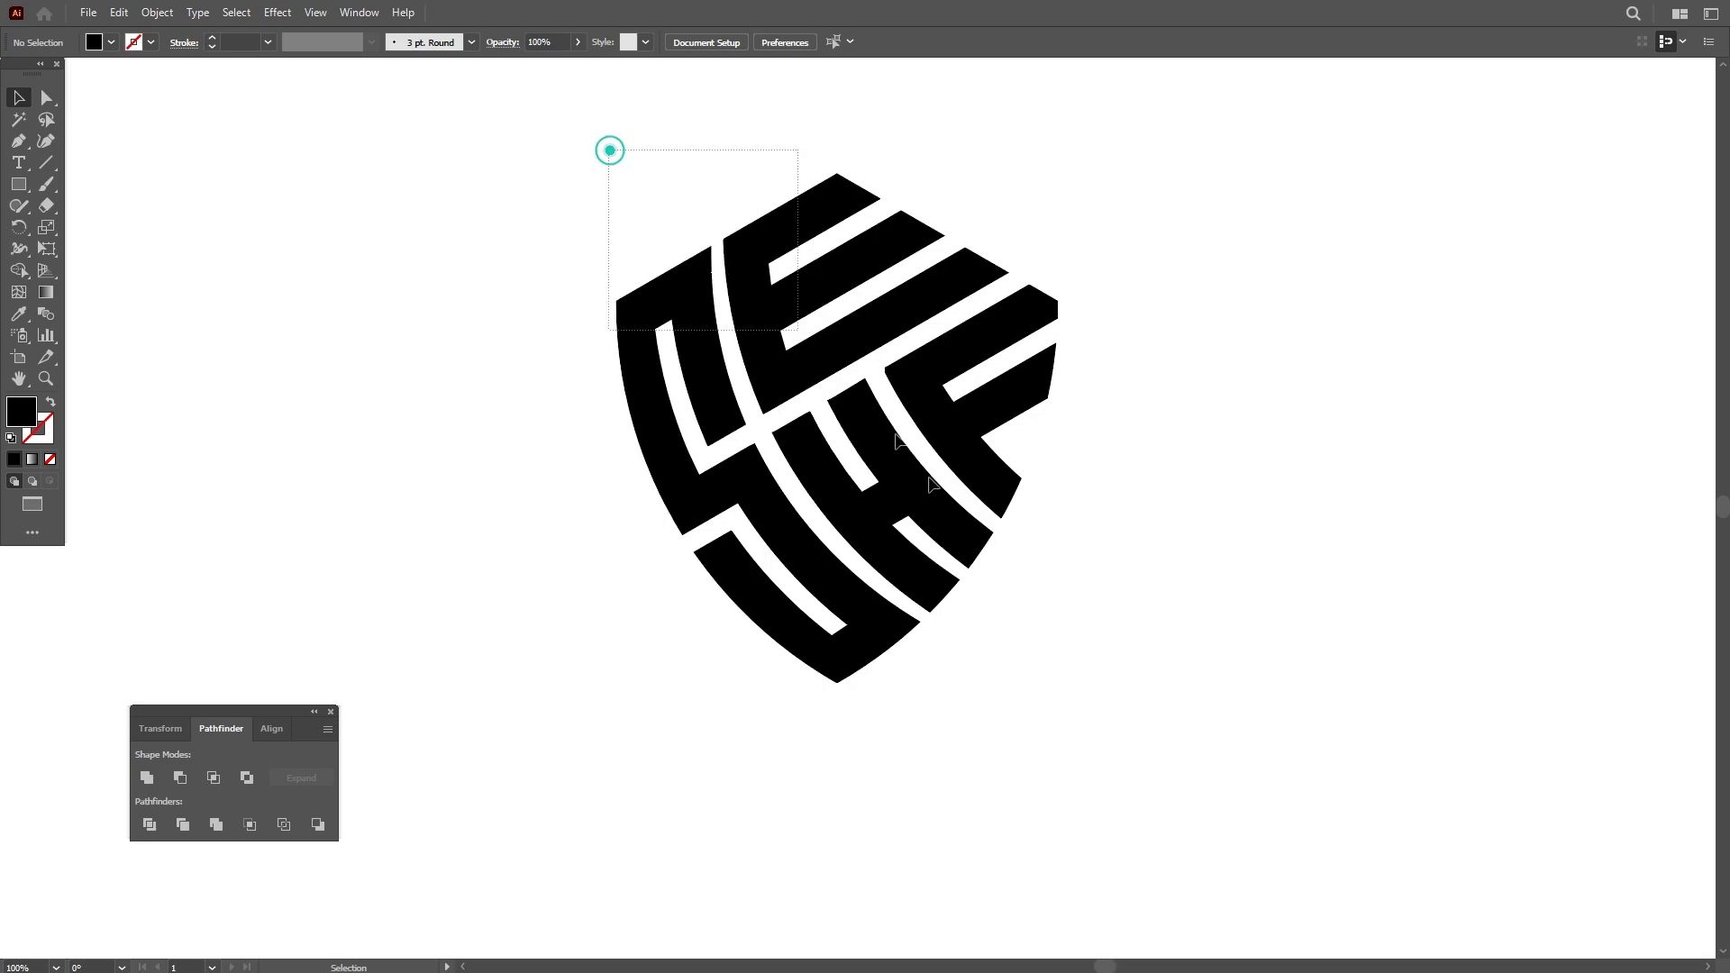
# Select the whole shield logo and change its fill to a warm grey.
pyautogui.moveTo(610, 150); pyautogui.dragTo(959, 638)
pyautogui.doubleClick(23, 414)
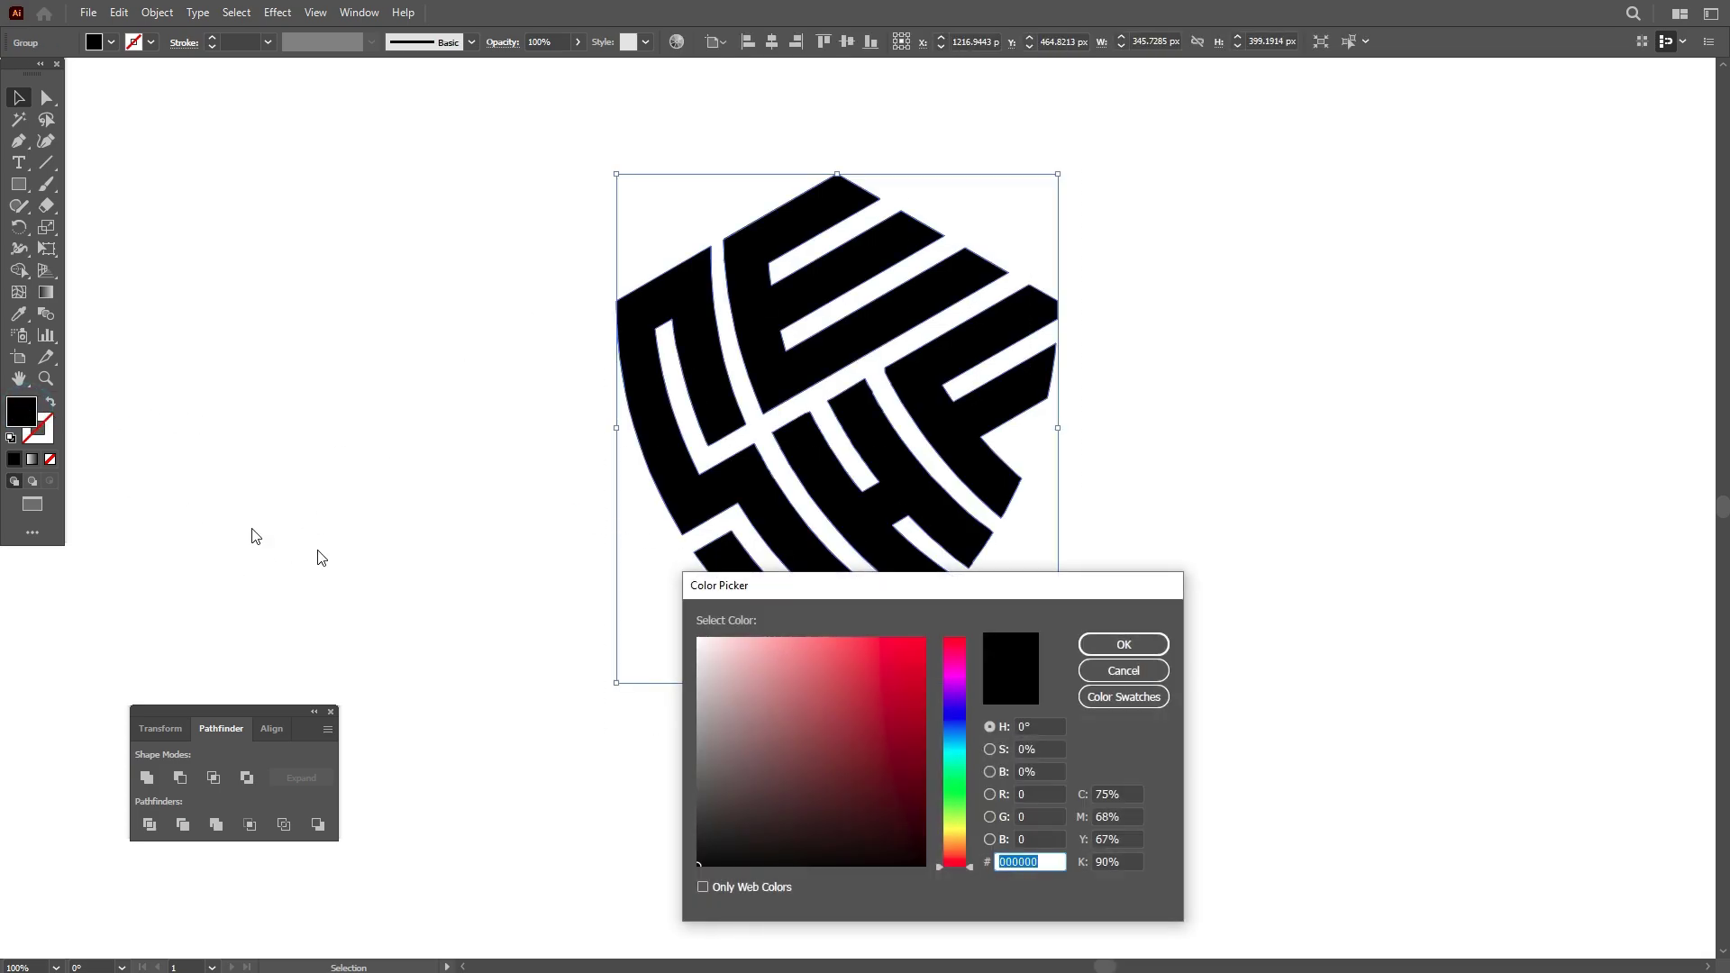
pyautogui.click(1120, 646)
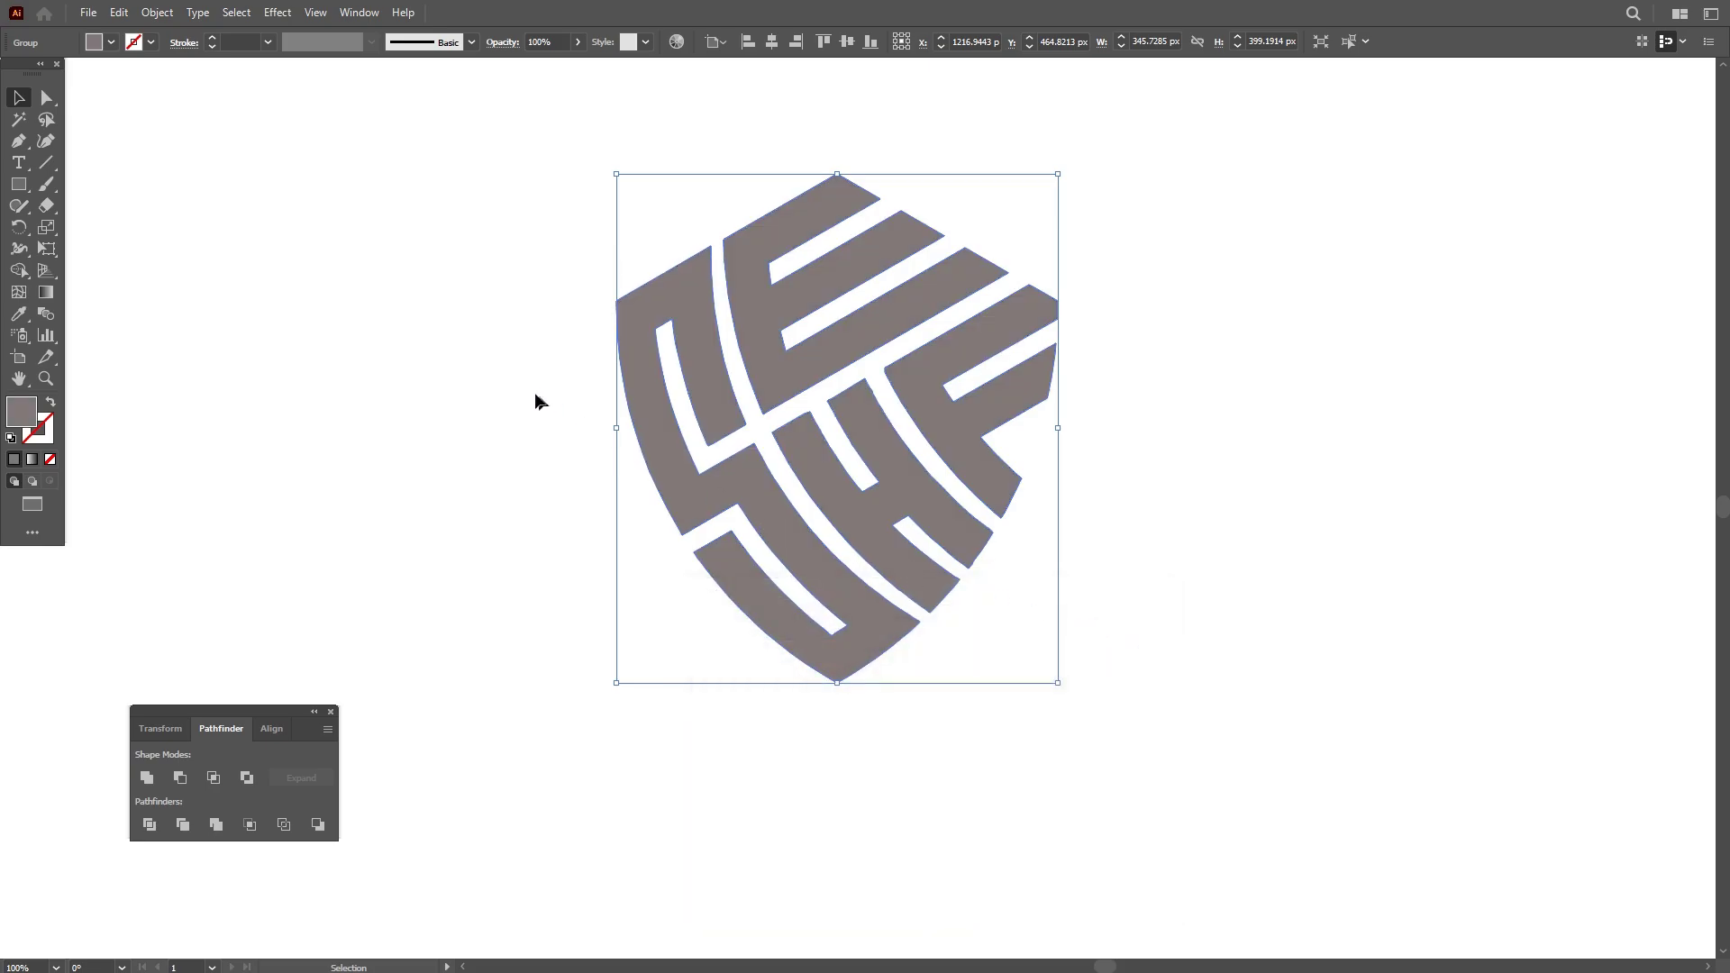
# Select the grey shield, switch to Photoshop and open the contents of the "logo here" smart object in 3D glass logo.psd.
pyautogui.click(495, 193)
pyautogui.moveTo(533, 169); pyautogui.dragTo(1110, 645)
pyautogui.press('super')
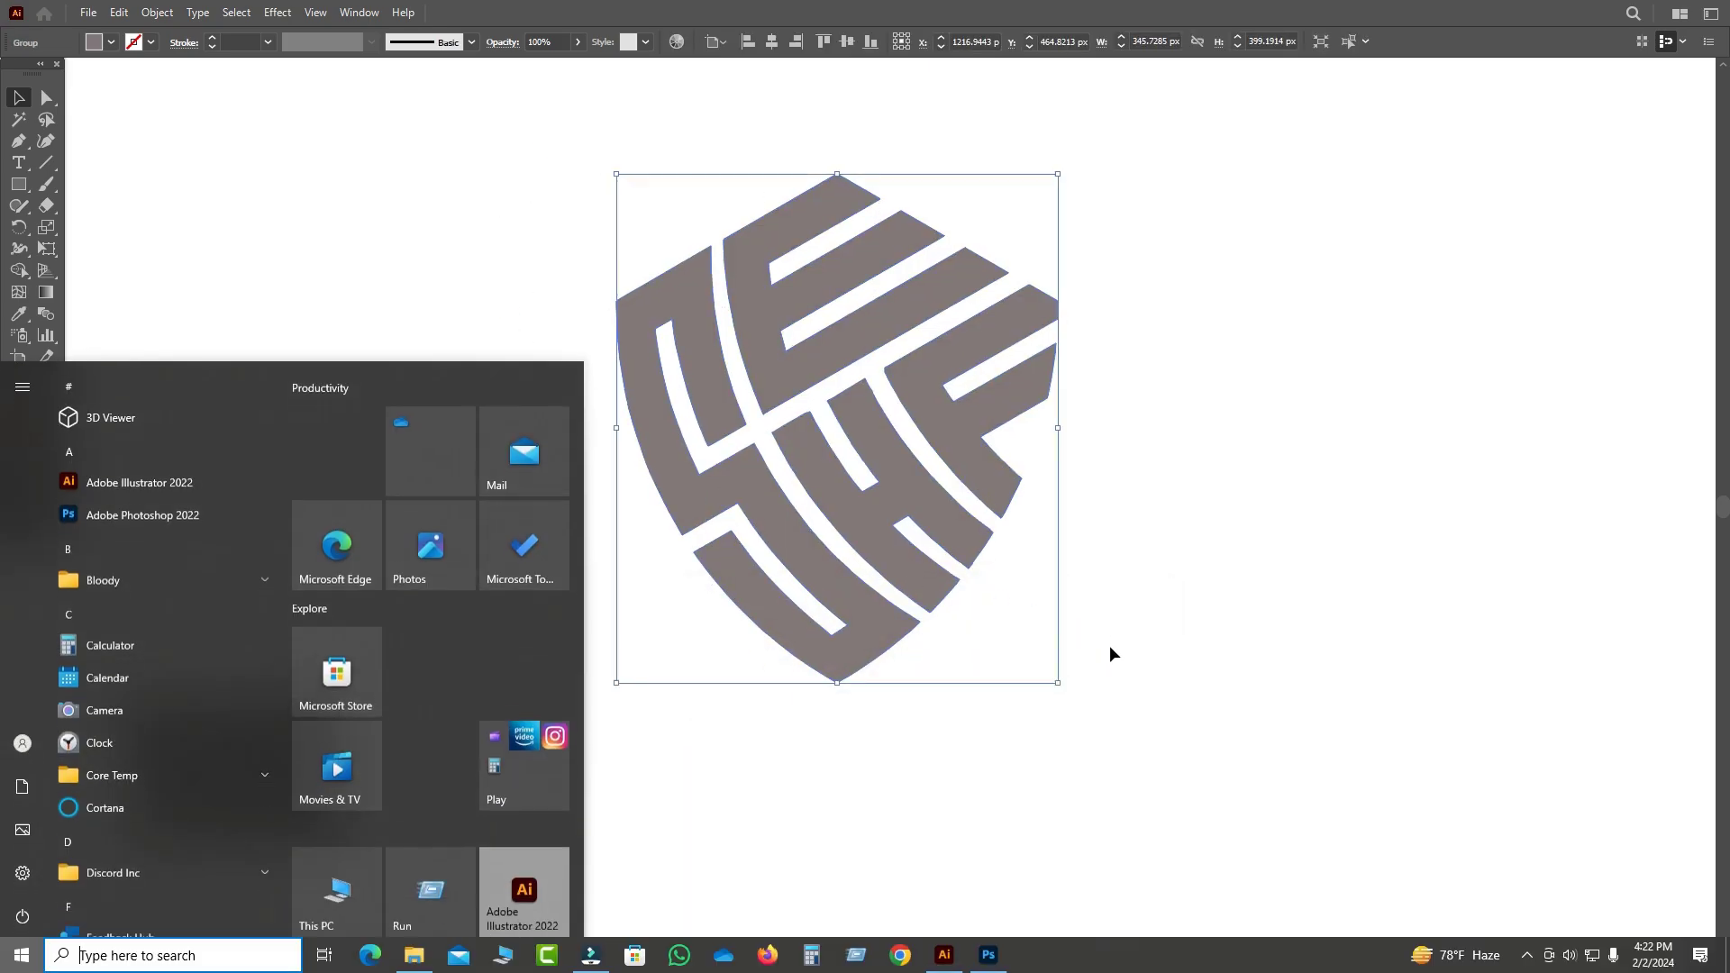
pyautogui.click(991, 951)
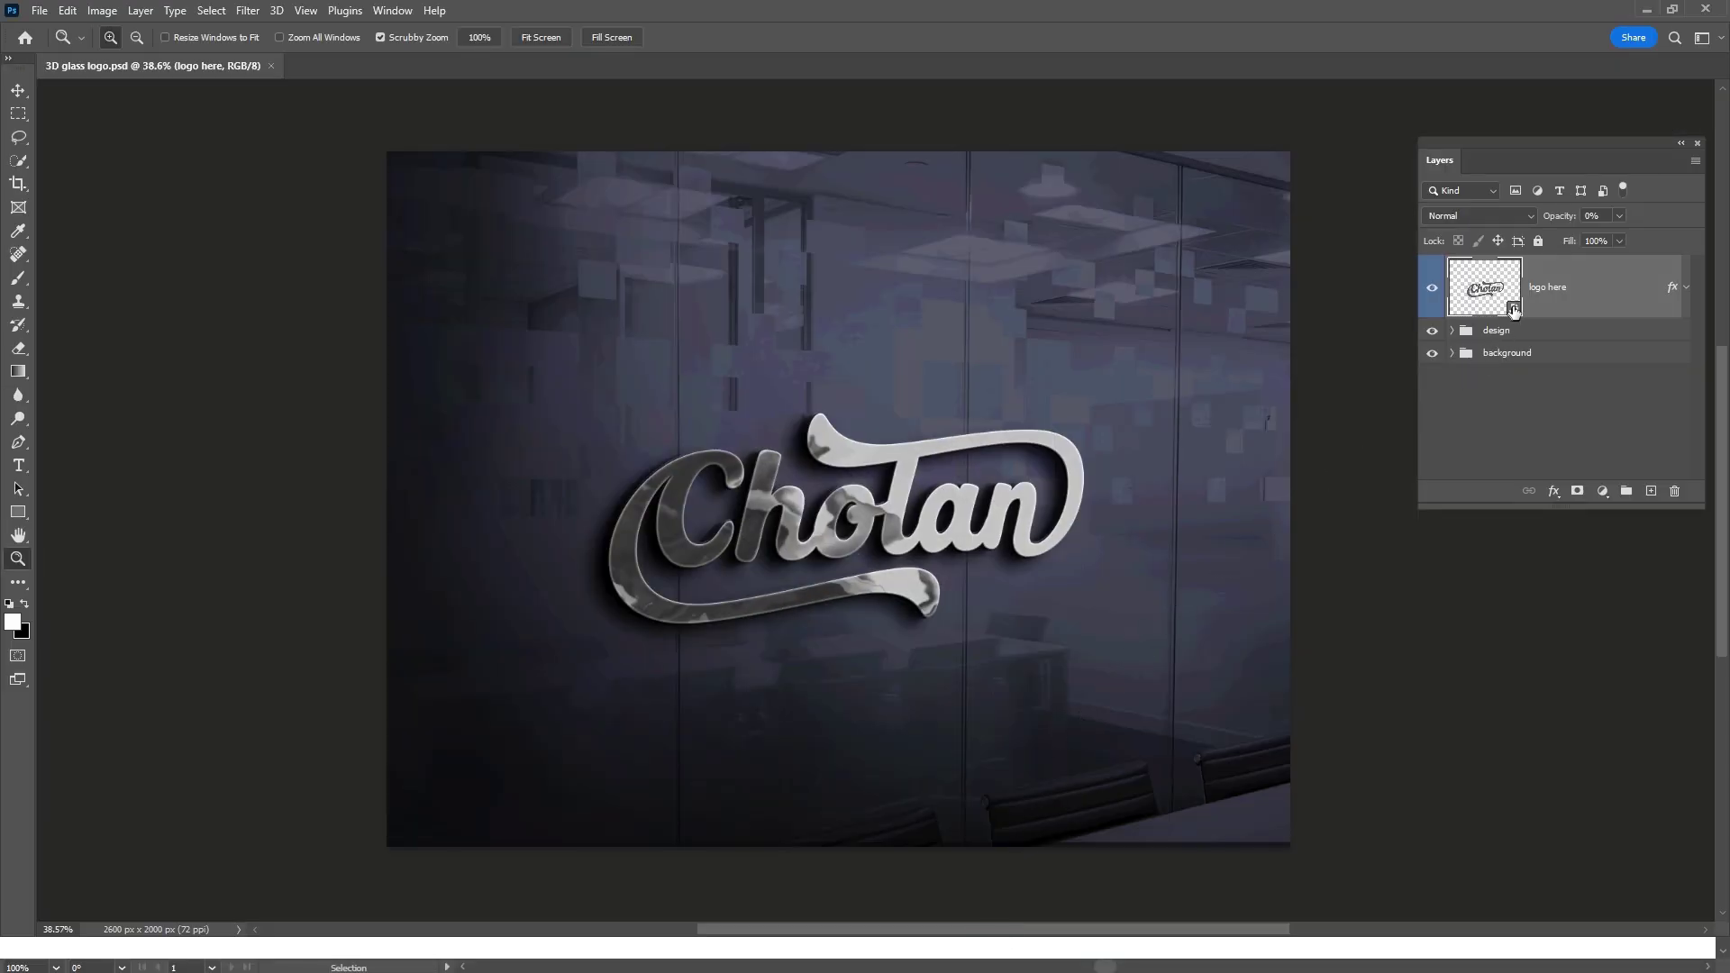
pyautogui.doubleClick(1514, 310)
# Bring the shield from Illustrator into Photoshop's Layer 1.psb as a vector smart object, scaled to about 351% and centred on the canvas.
pyautogui.press('super')
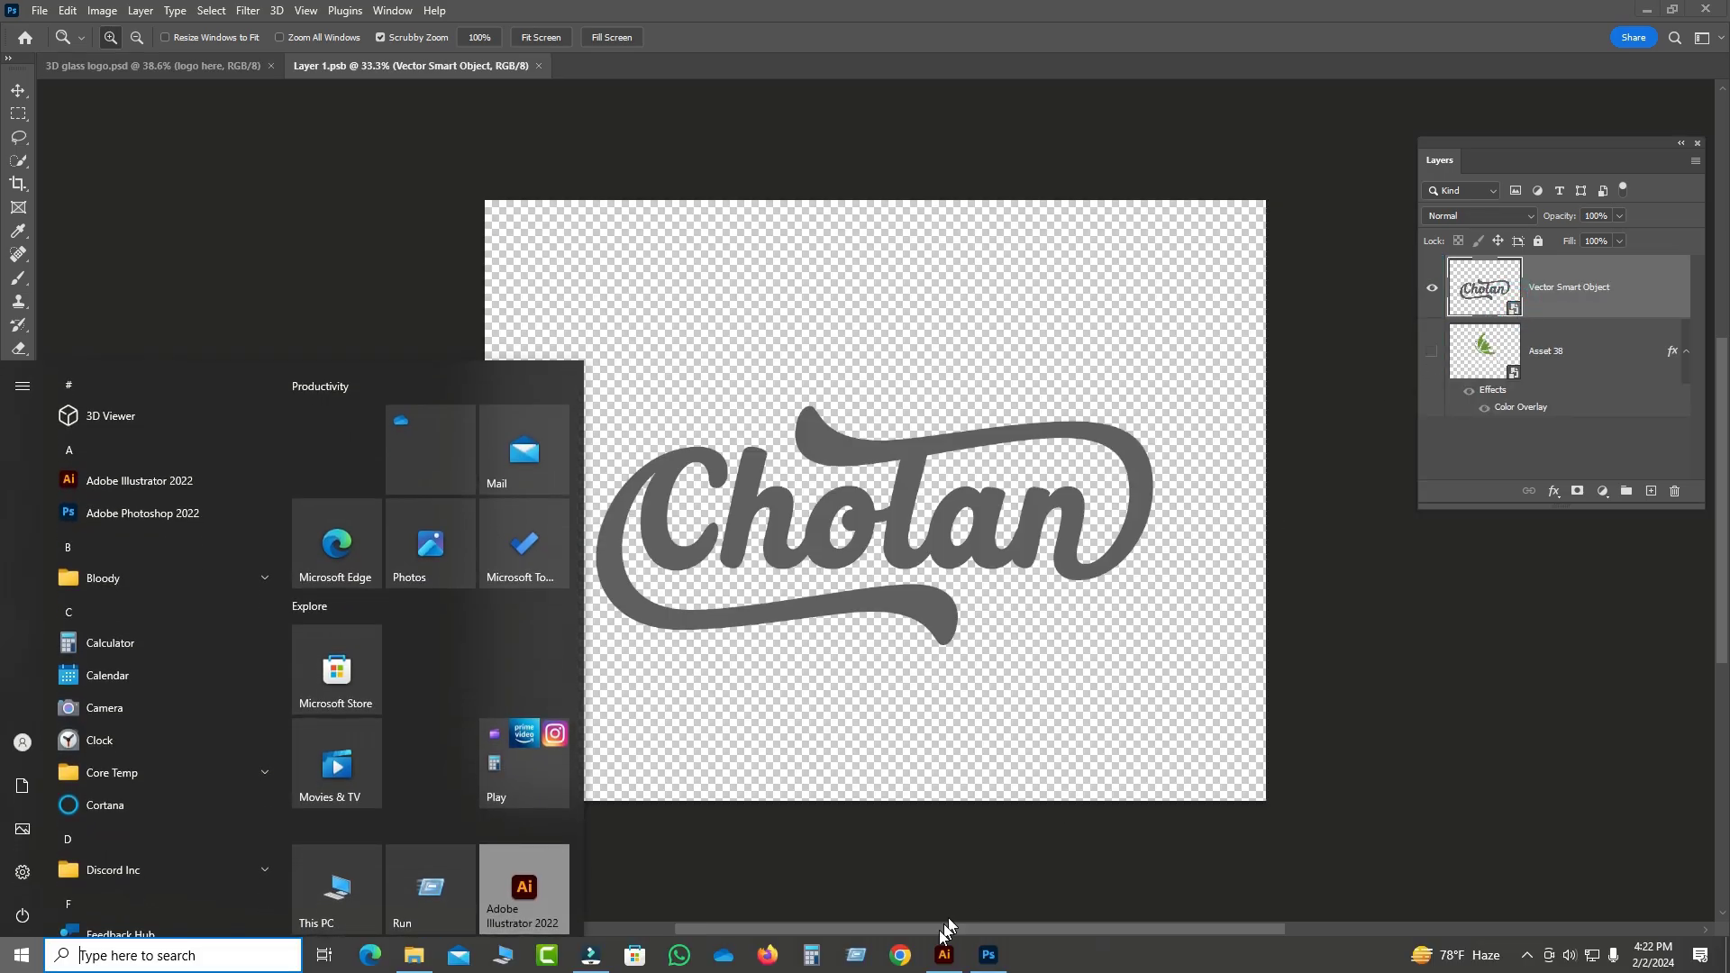
pyautogui.click(943, 954)
pyautogui.moveTo(762, 322); pyautogui.dragTo(857, 473)
pyautogui.press('super')
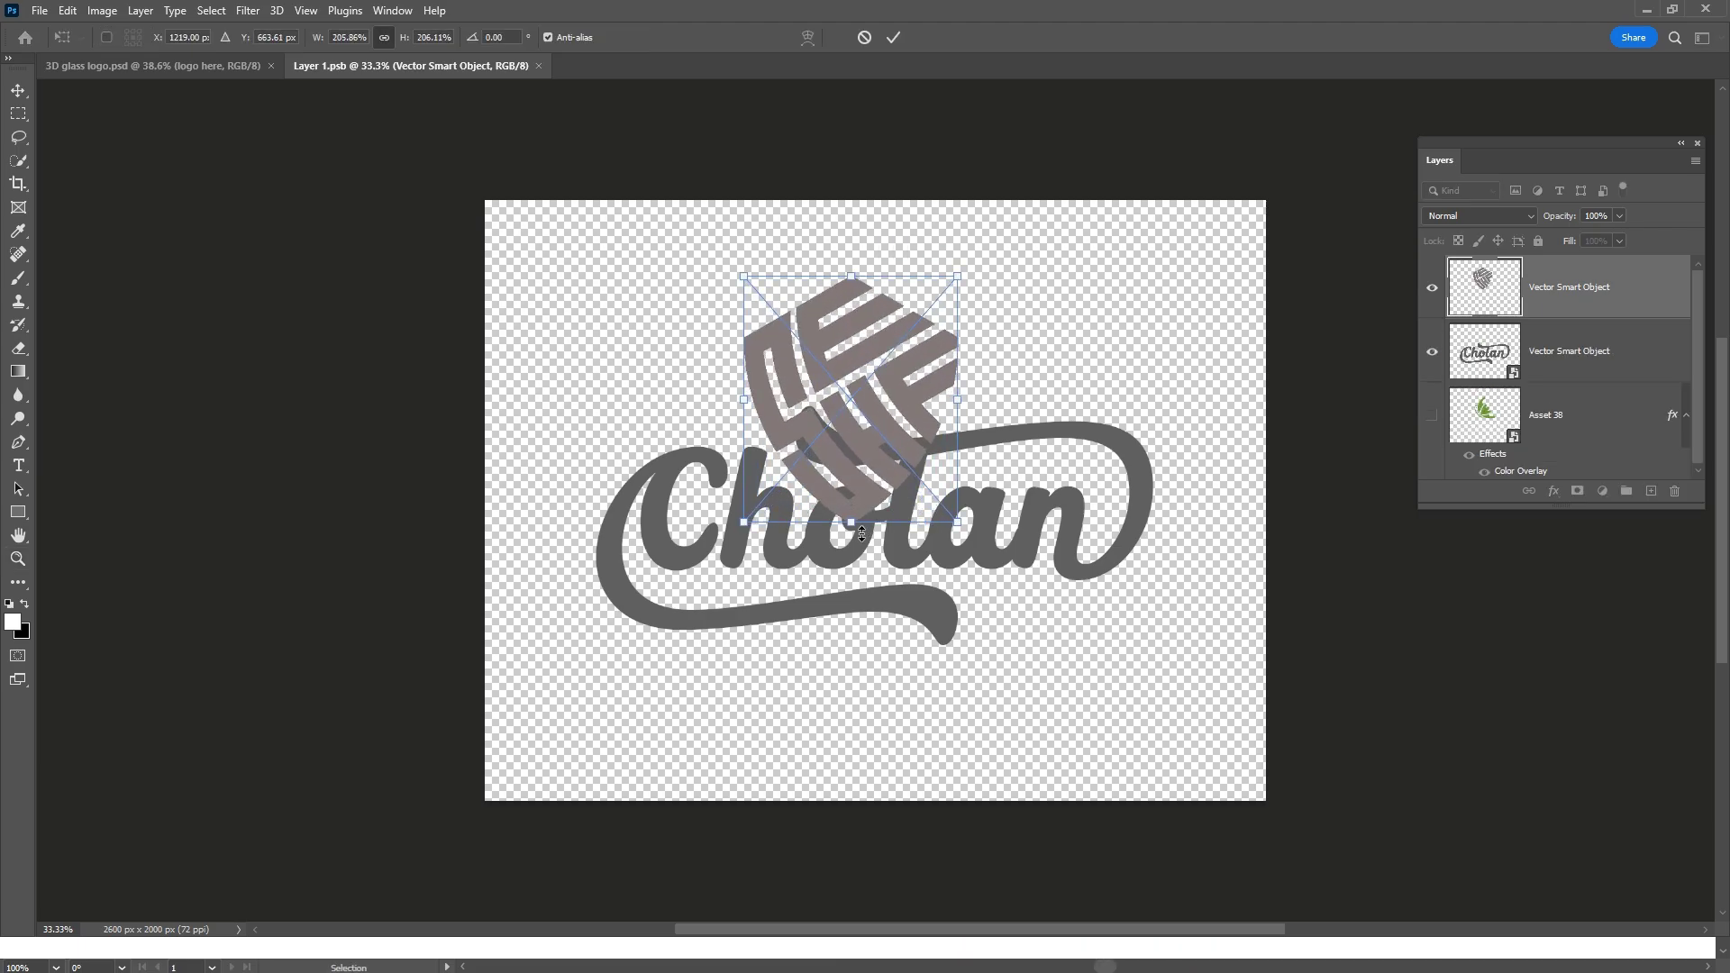
pyautogui.moveTo(861, 534); pyautogui.dragTo(896, 541)
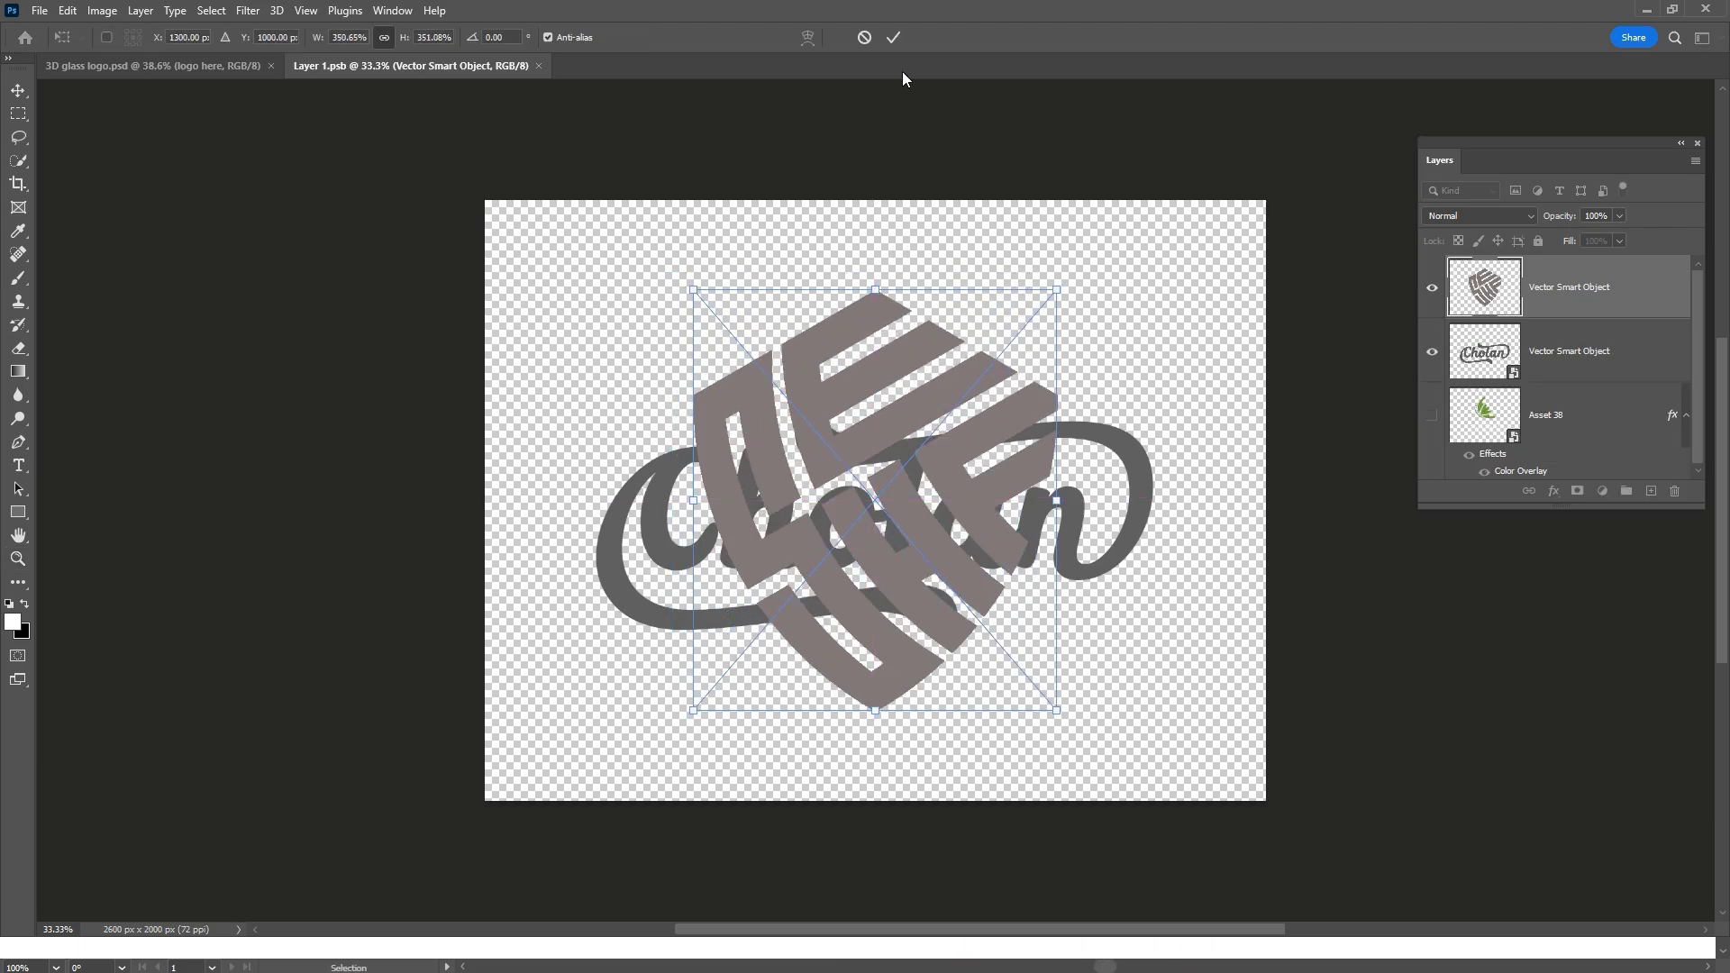
pyautogui.click(893, 37)
pyautogui.press('z')
# Save the smart object with the old Cholan logo layer hidden and return to the 3D glass logo.psd mockup.
pyautogui.click(1432, 351)
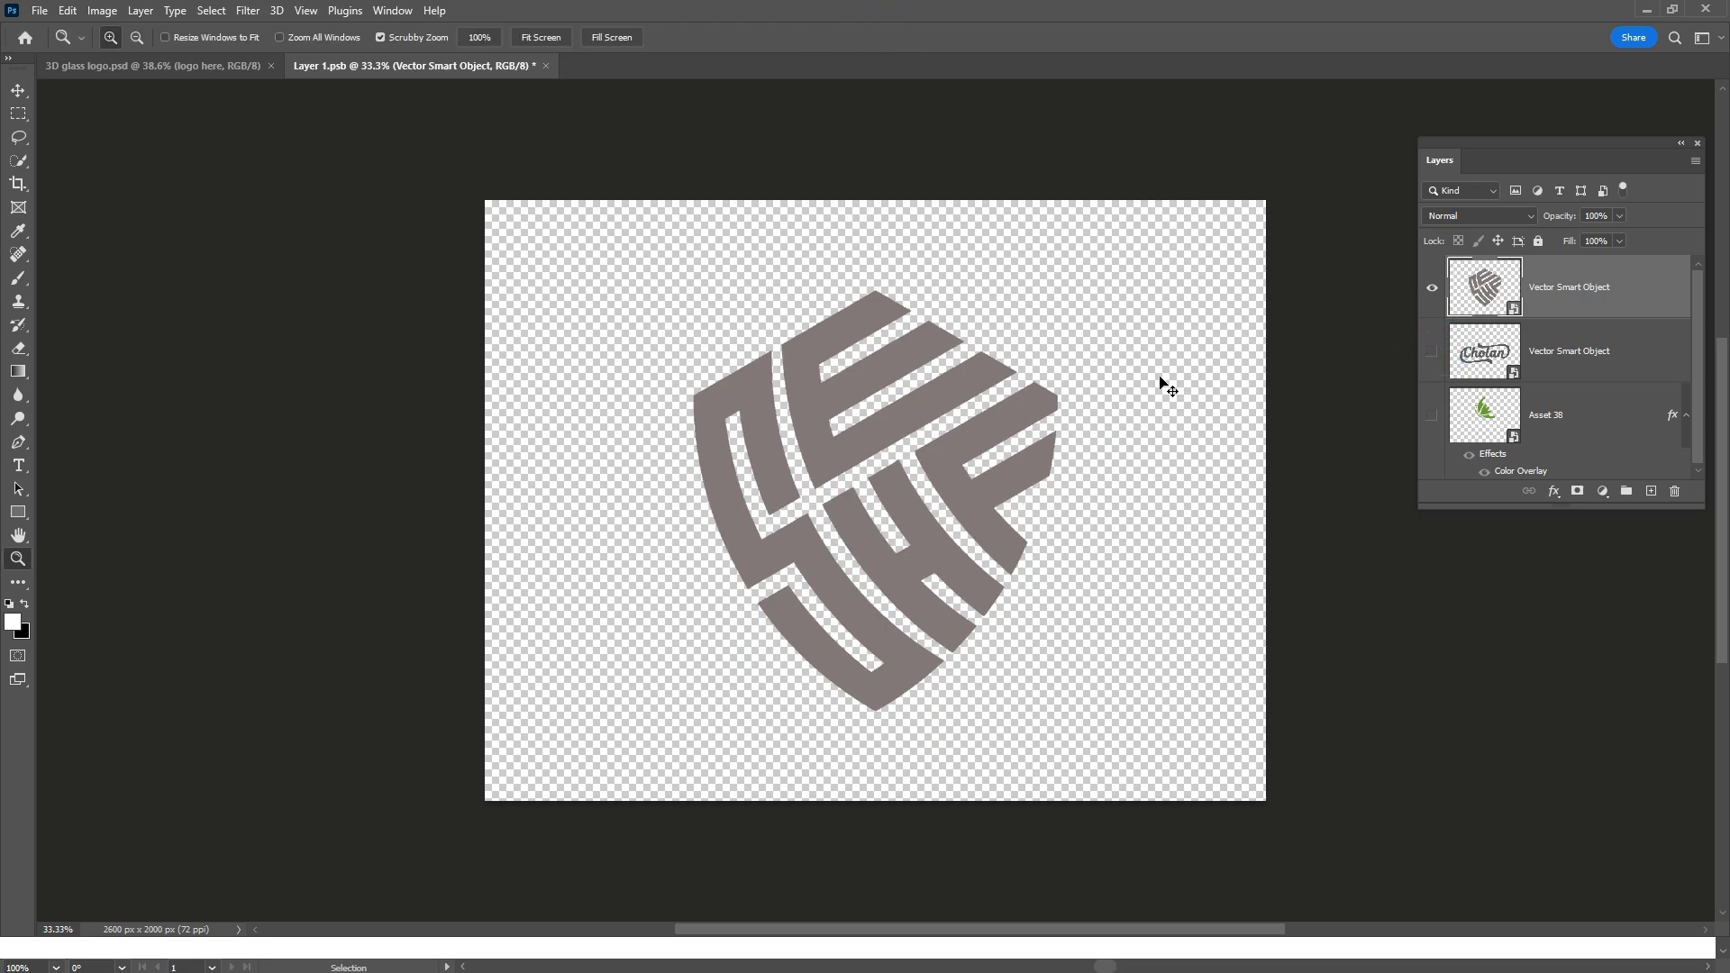
pyautogui.hotkey('ctrl', 's')
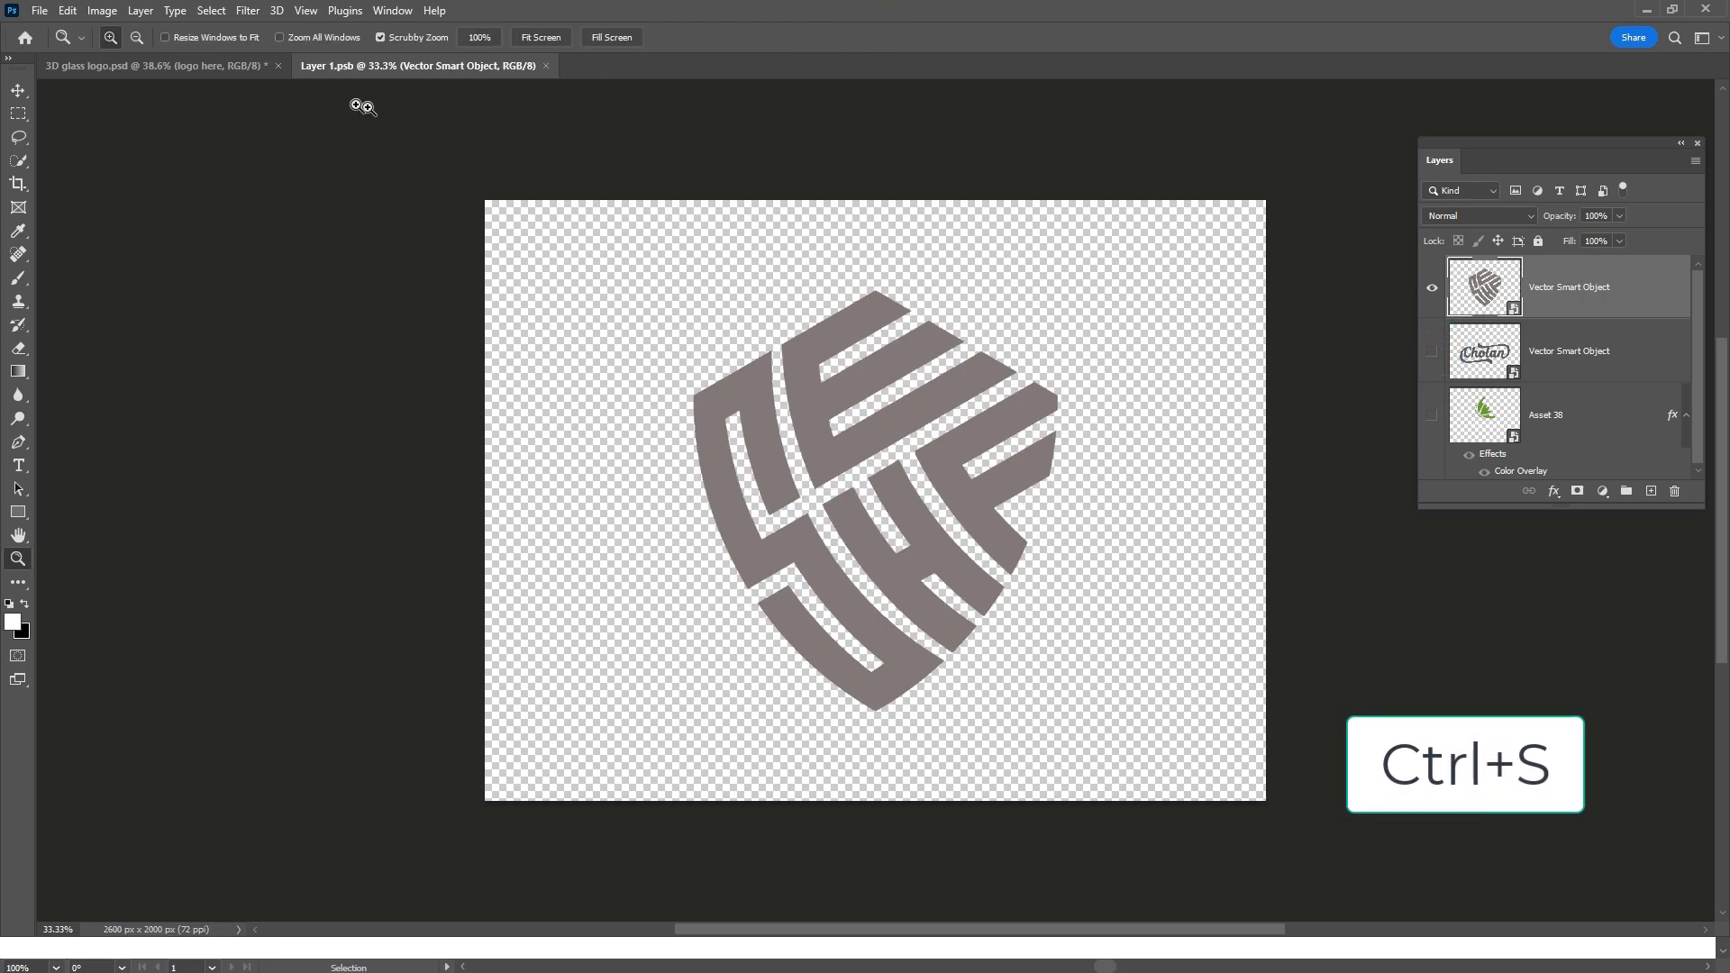
pyautogui.click(230, 71)
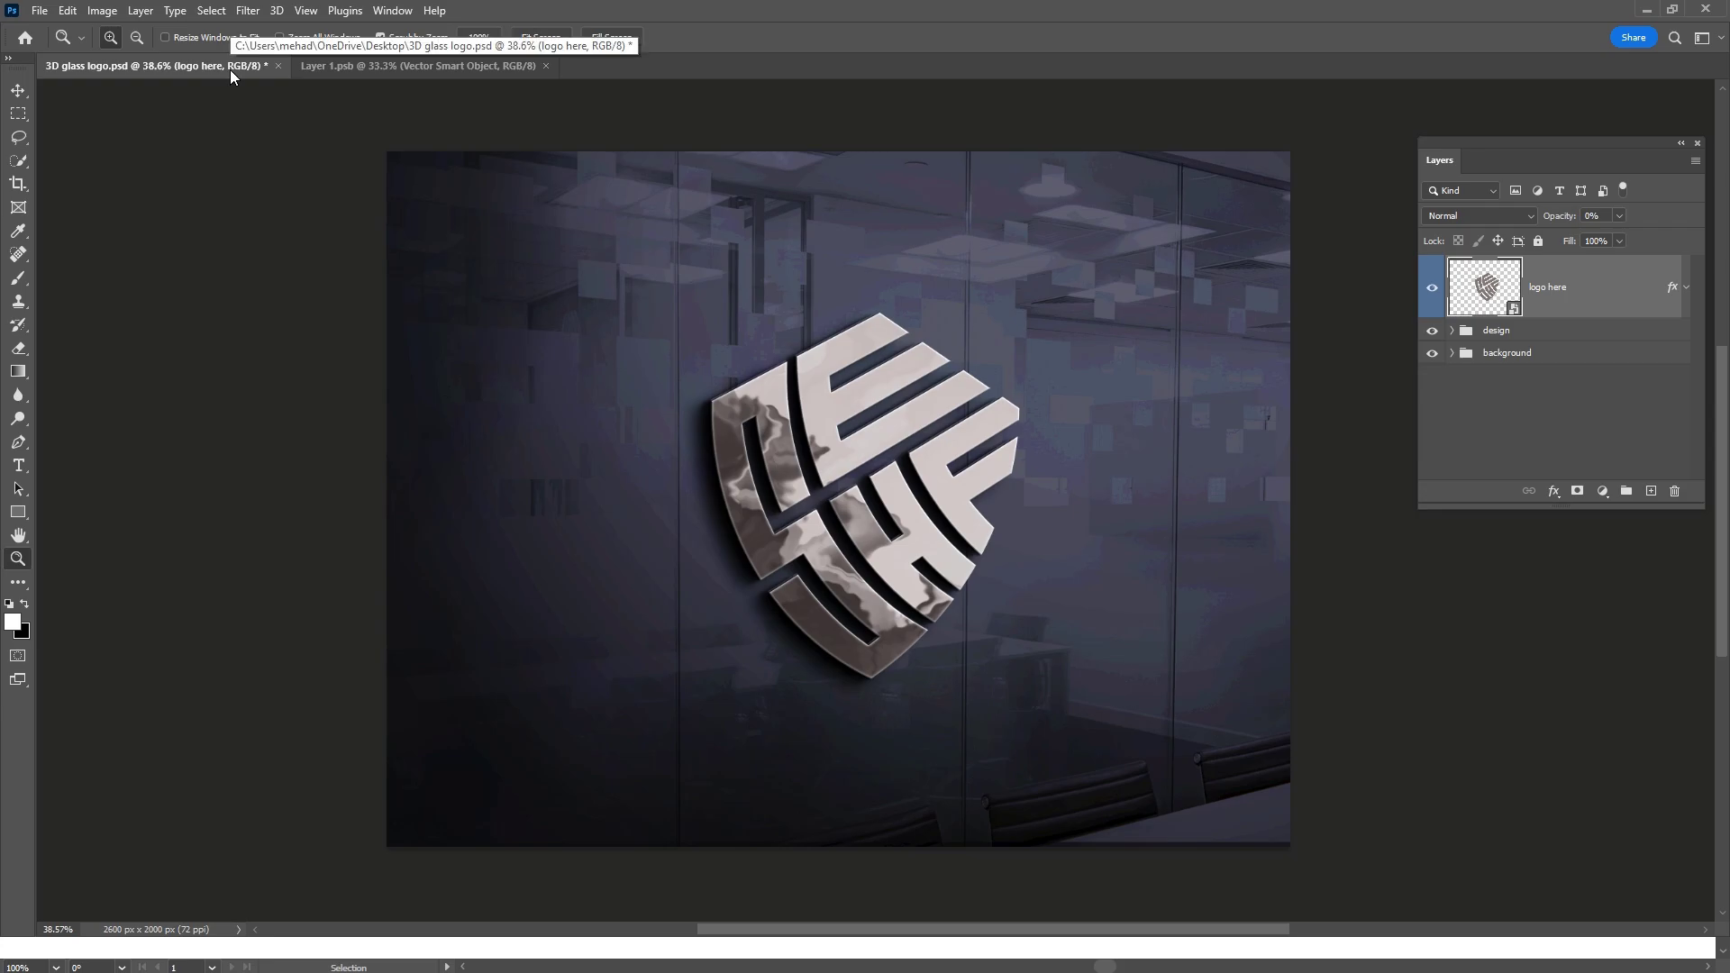